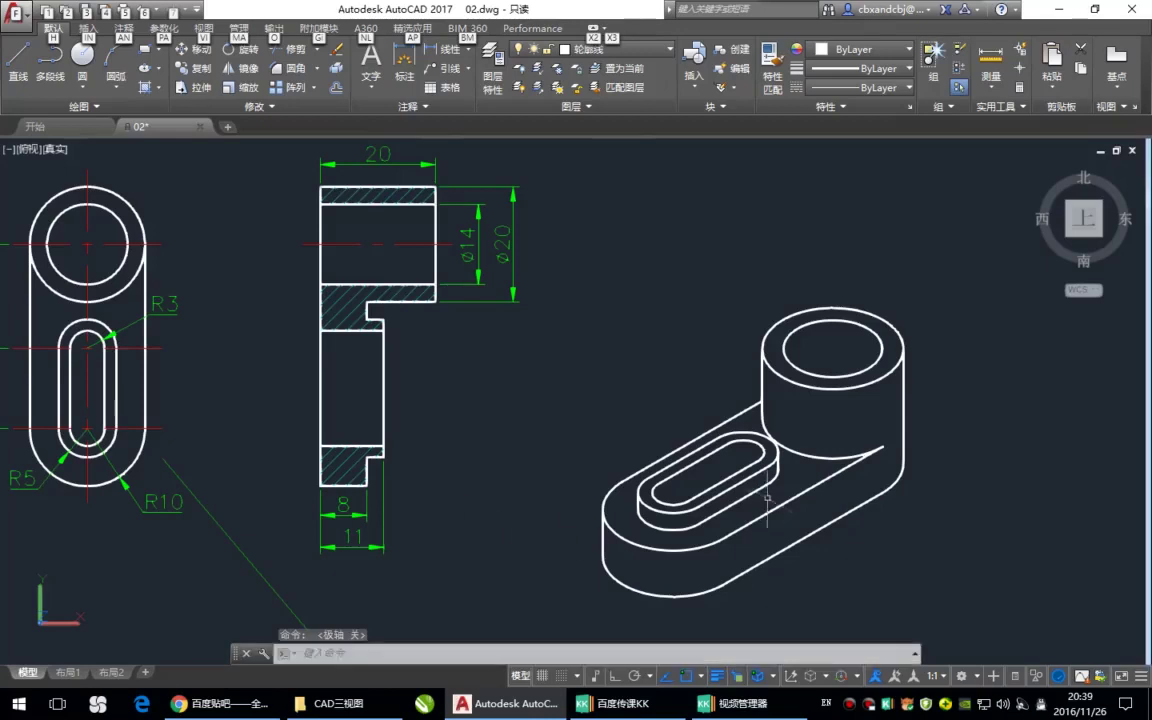
# Centre the isometric bracket in view, briefly selecting and then clearing the cylinder's edges
pyautogui.moveTo(767, 501); pyautogui.dragTo(677, 478, button='middle')
pyautogui.moveTo(560, 248); pyautogui.dragTo(817, 254)
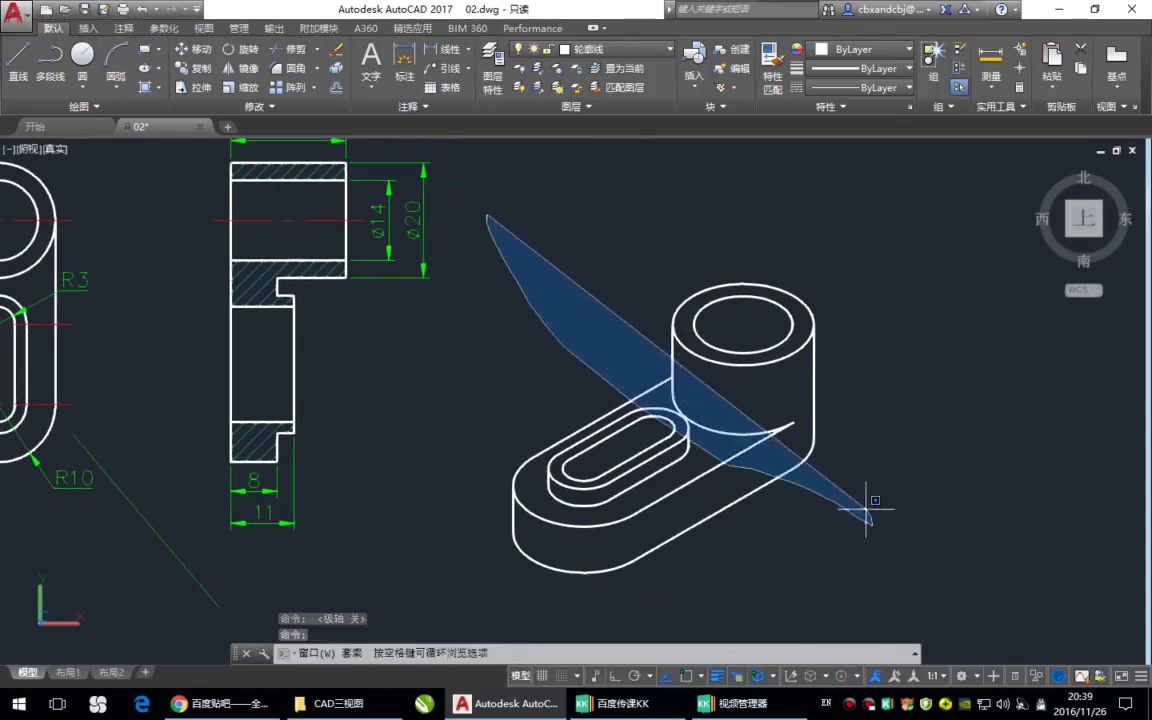
pyautogui.click(733, 251)
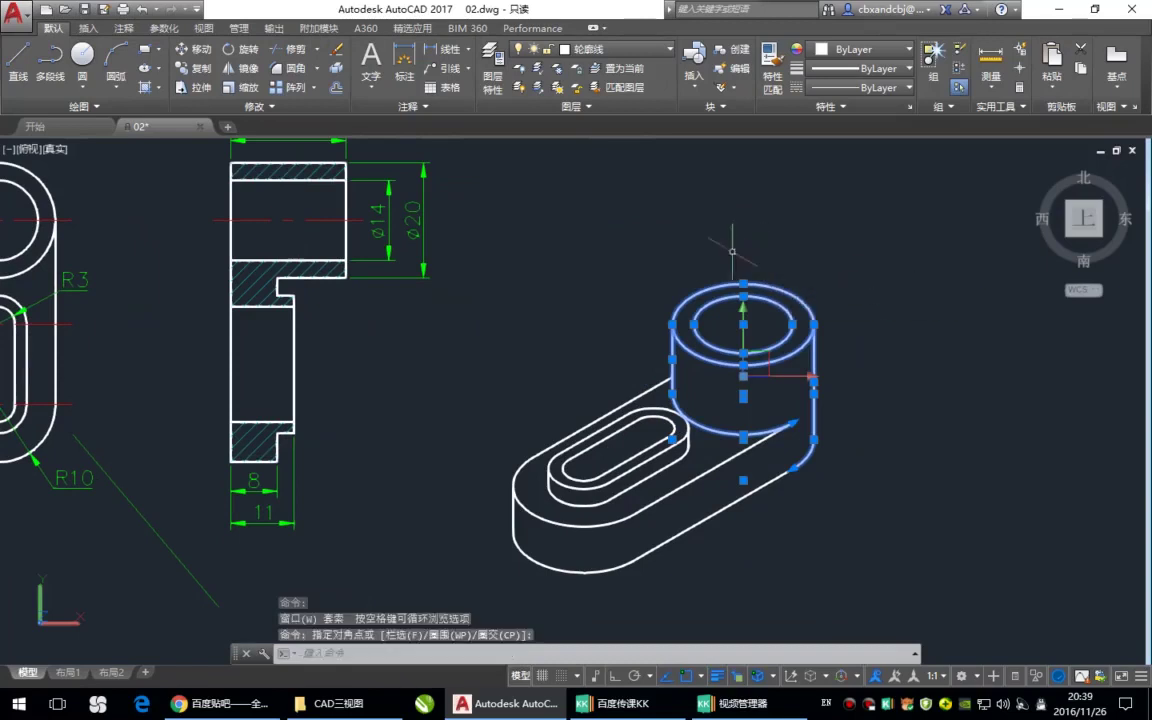
pyautogui.press('Escape')
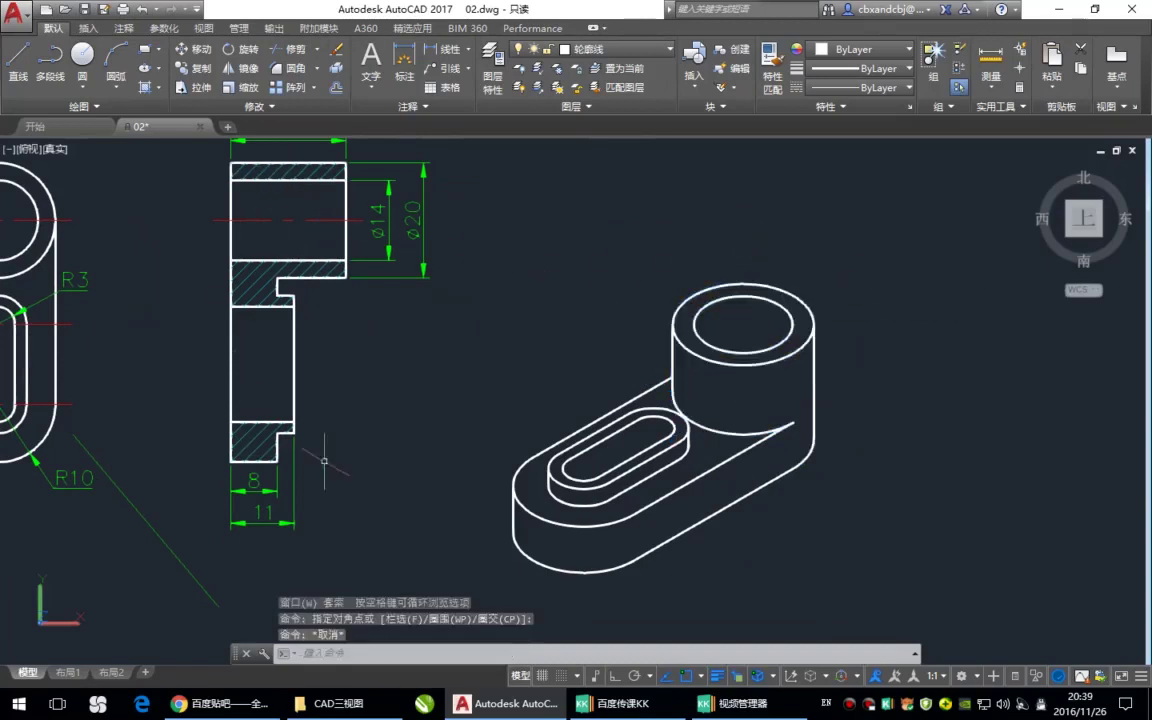
pyautogui.moveTo(683, 455); pyautogui.dragTo(527, 370, button='middle')
# Window-select the whole isometric bracket and COPY it to the right of the original
pyautogui.click(310, 195)
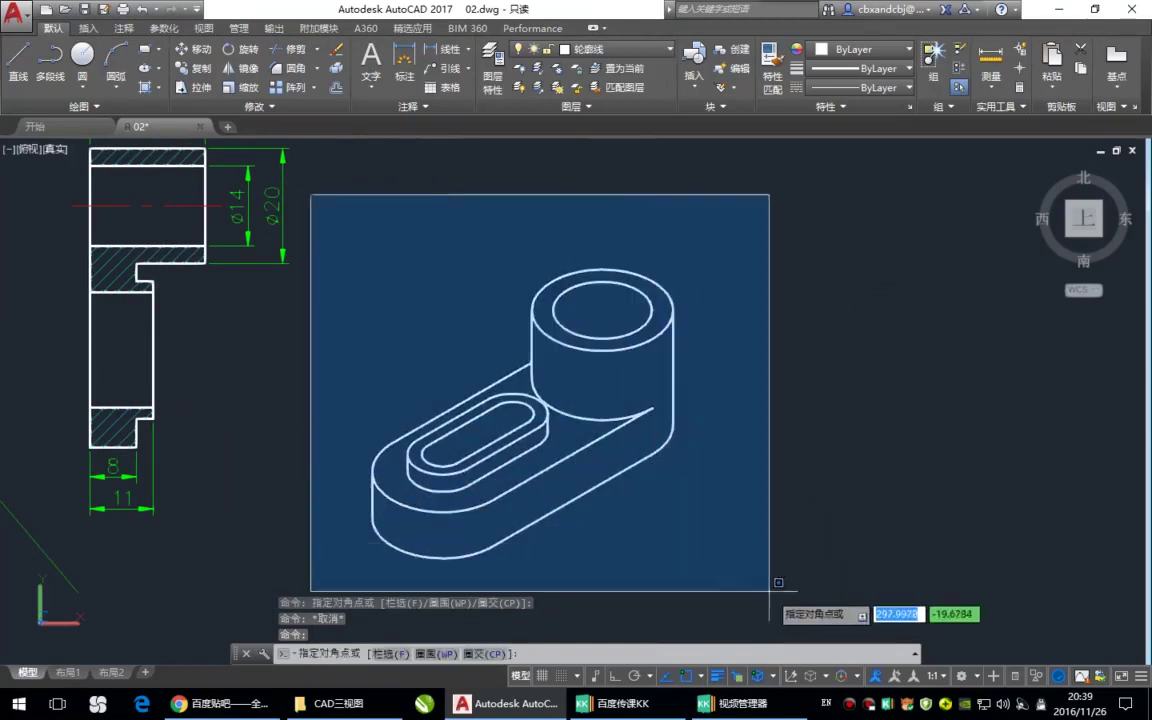
pyautogui.click(765, 578)
pyautogui.moveTo(694, 548); pyautogui.dragTo(648, 538, button='middle')
pyautogui.write('co')
pyautogui.press('Return')
pyautogui.click(593, 550)
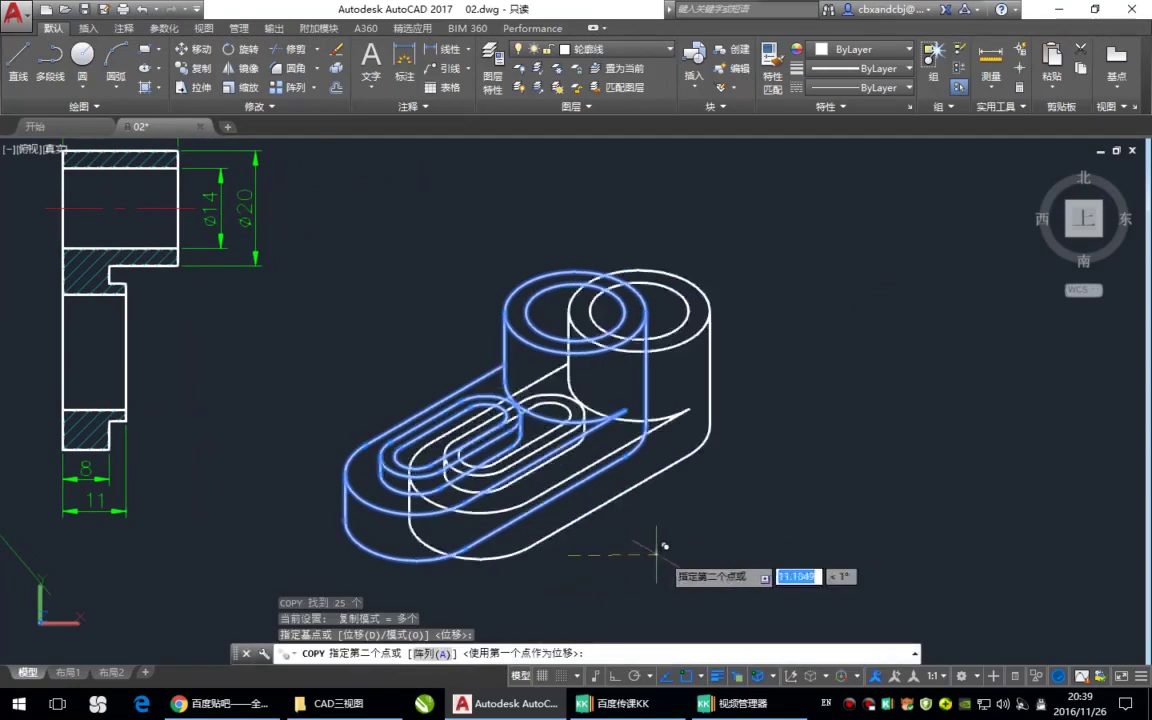
pyautogui.click(955, 559)
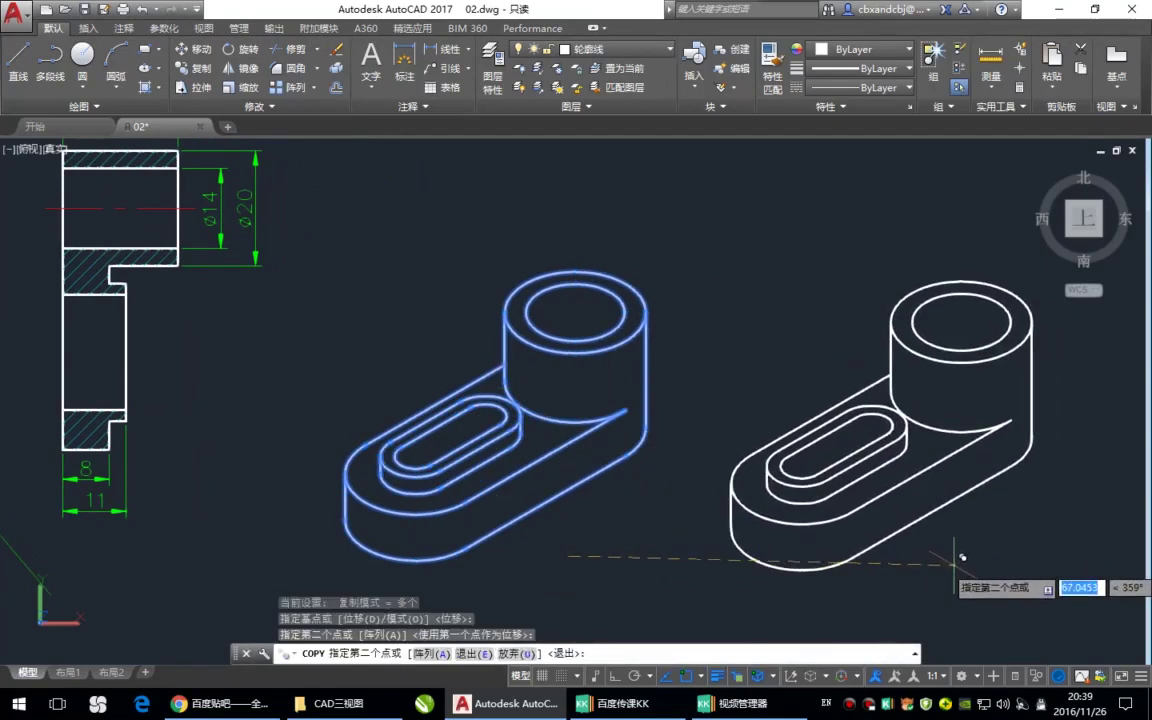
pyautogui.press('Escape')
pyautogui.moveTo(656, 522); pyautogui.dragTo(640, 515, button='middle')
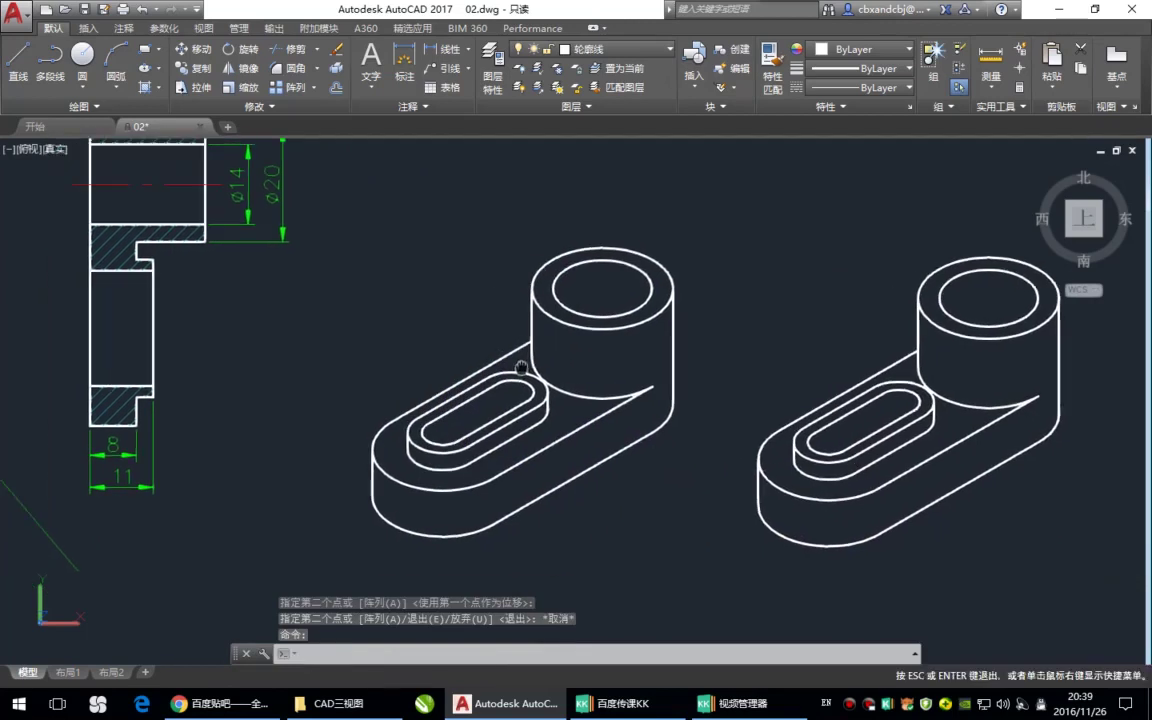
# Draw a 30° line up-right from the cylinder's top centre with Ortho on
pyautogui.moveTo(480, 400); pyautogui.dragTo(523, 383, button='middle')
pyautogui.write('l')
pyautogui.press('space')
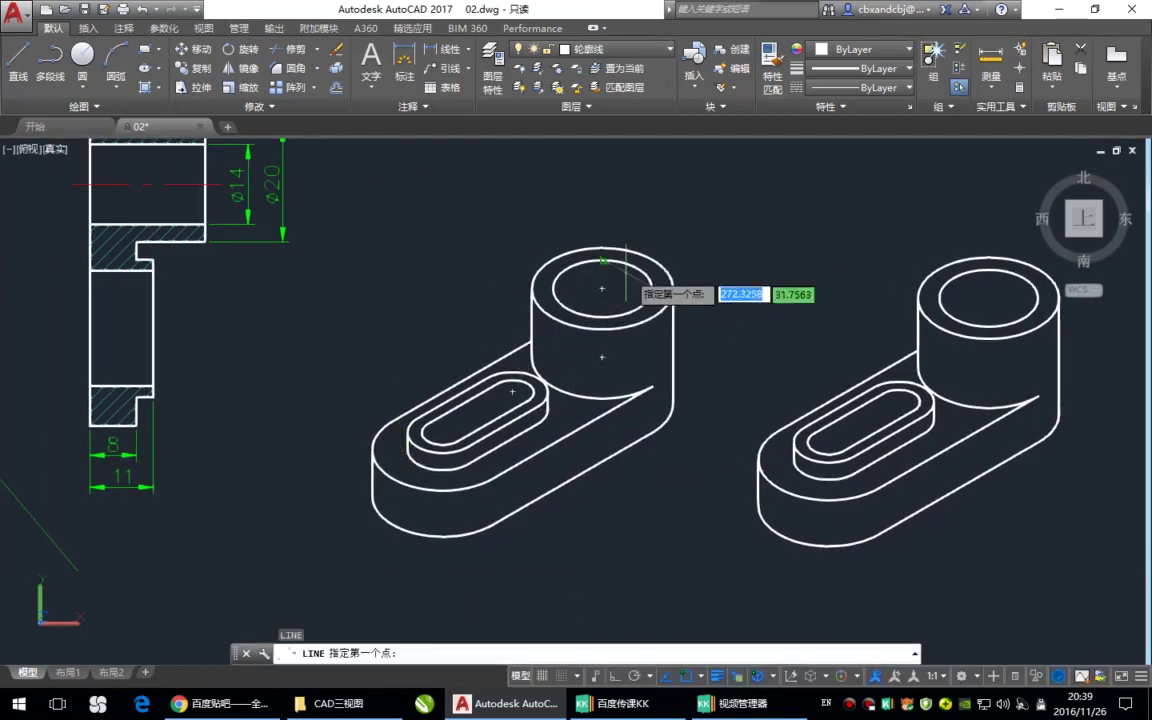
pyautogui.click(602, 289)
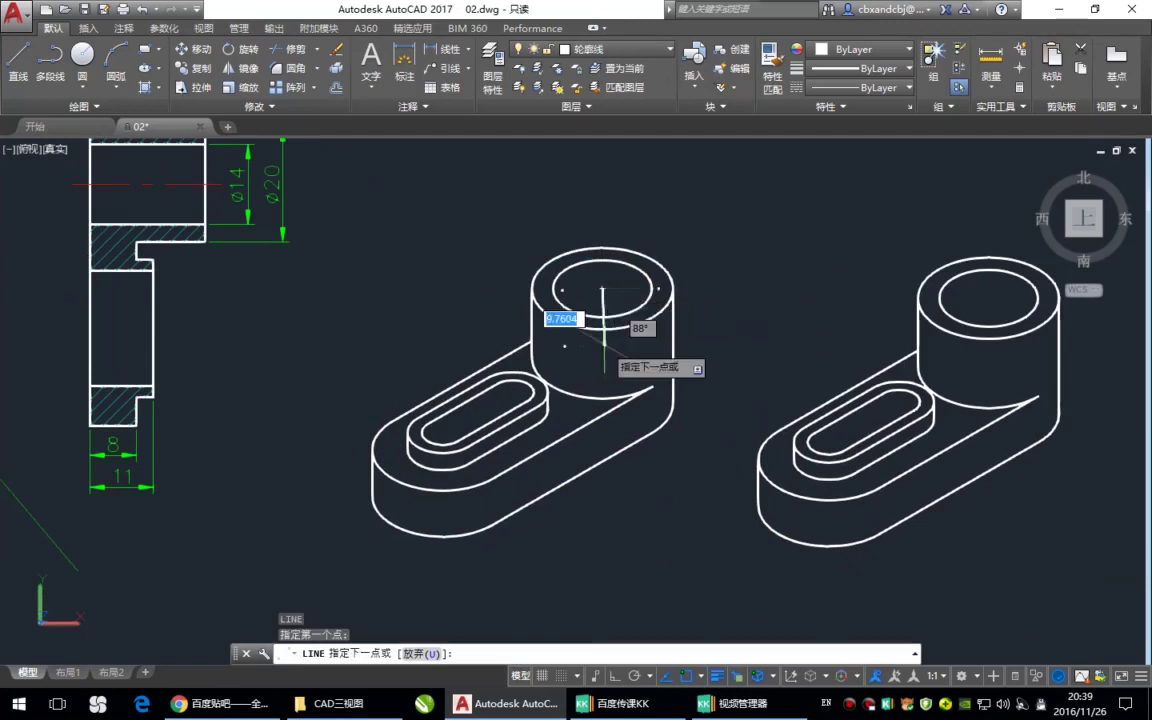
pyautogui.press('F8')
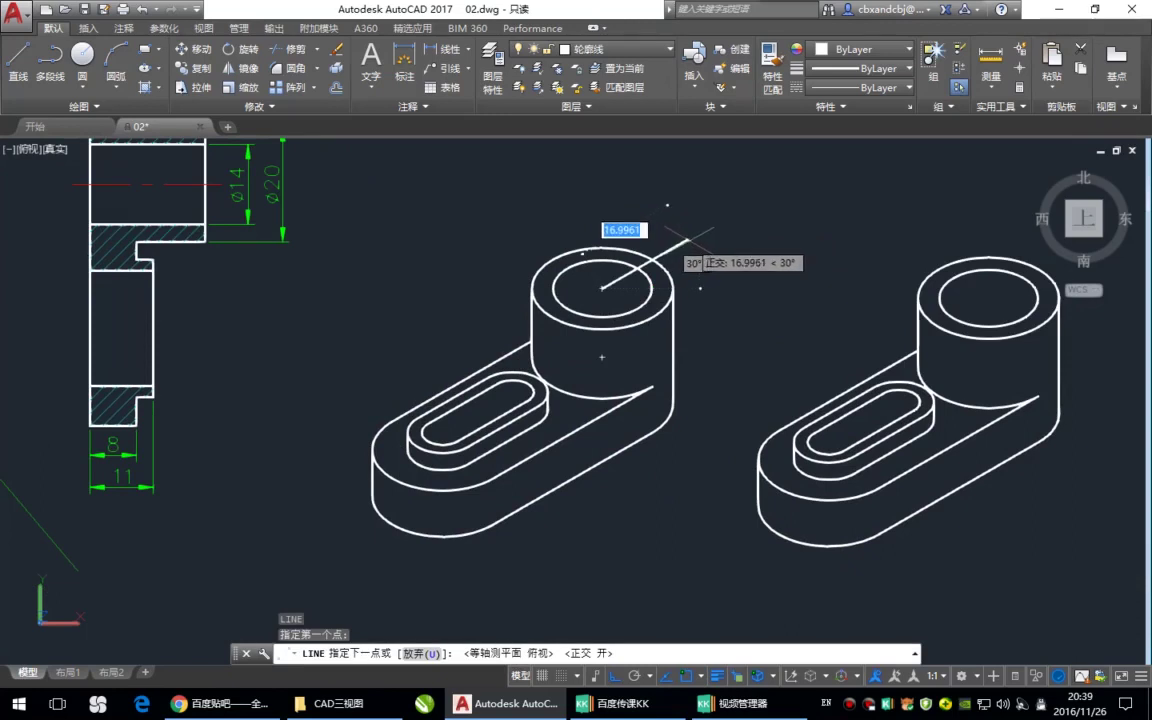
pyautogui.click(686, 240)
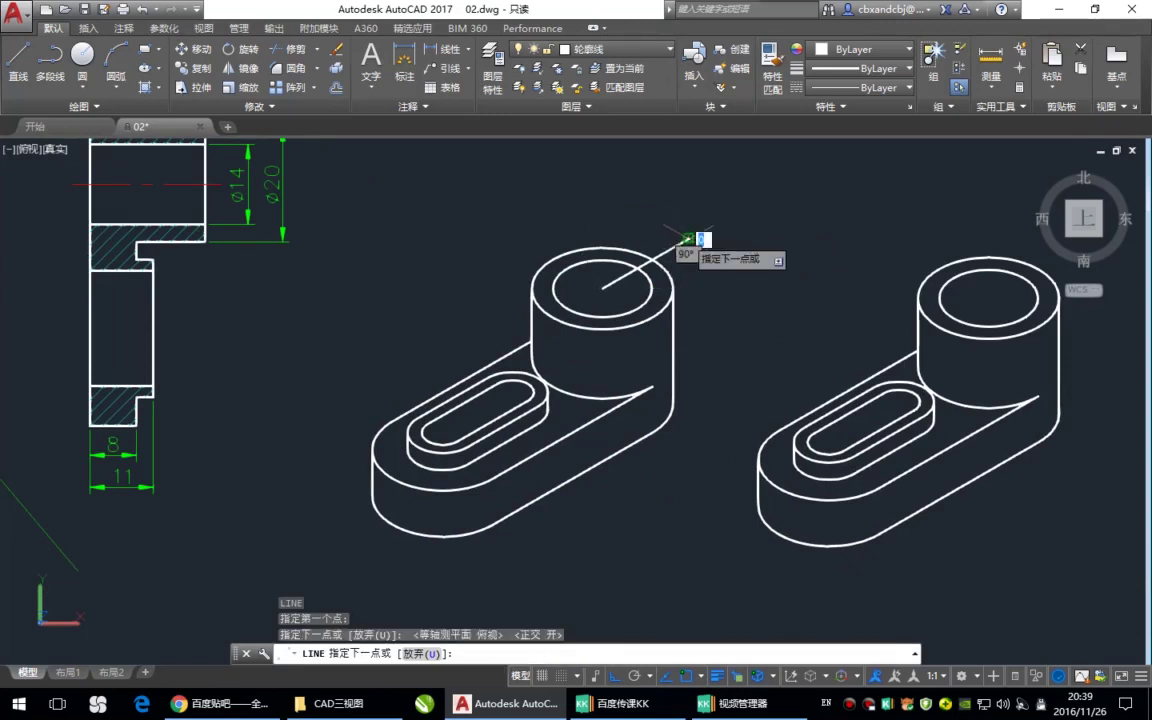
pyautogui.press('Return')
# Grip-stretch the diagonal's lower endpoint toward the lower left across the bracket
pyautogui.click(645, 263)
pyautogui.click(602, 288)
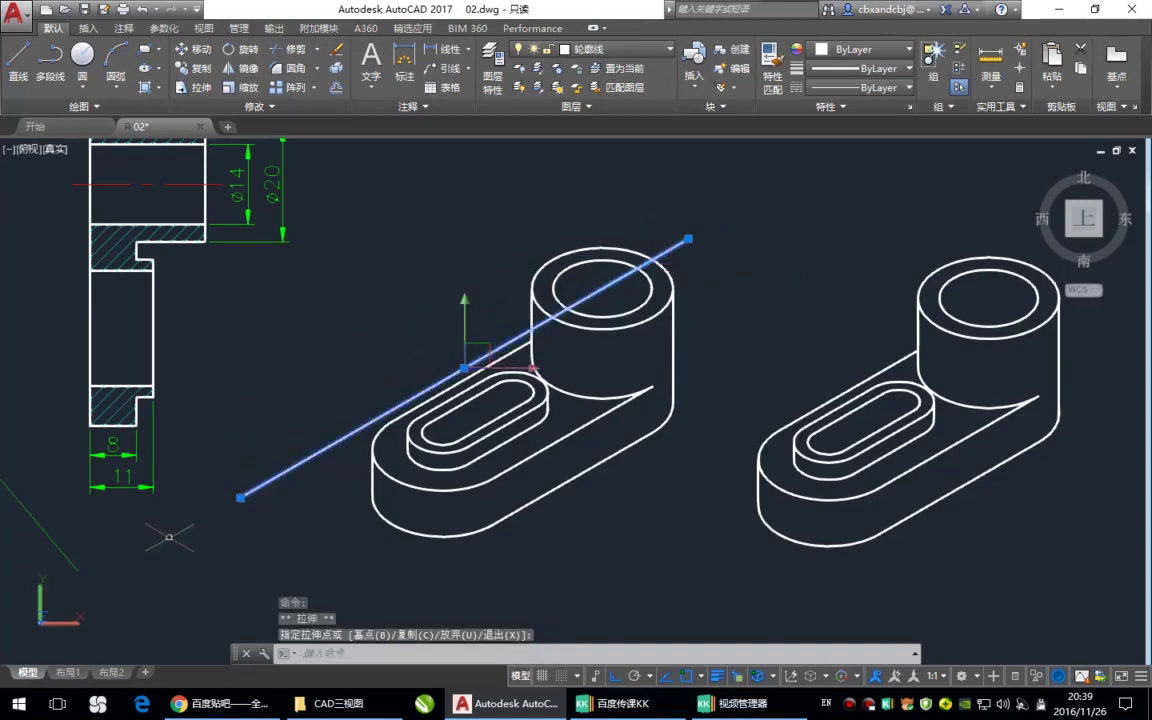
pyautogui.press('Escape')
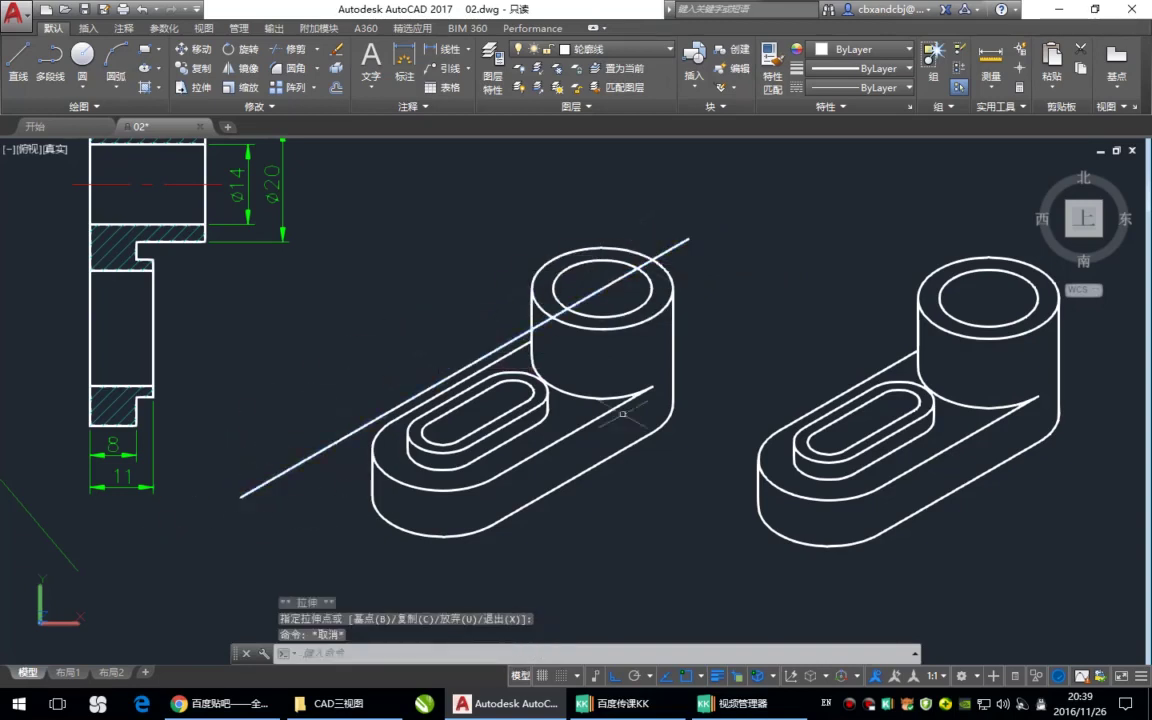
pyautogui.write('l')
pyautogui.press('Return')
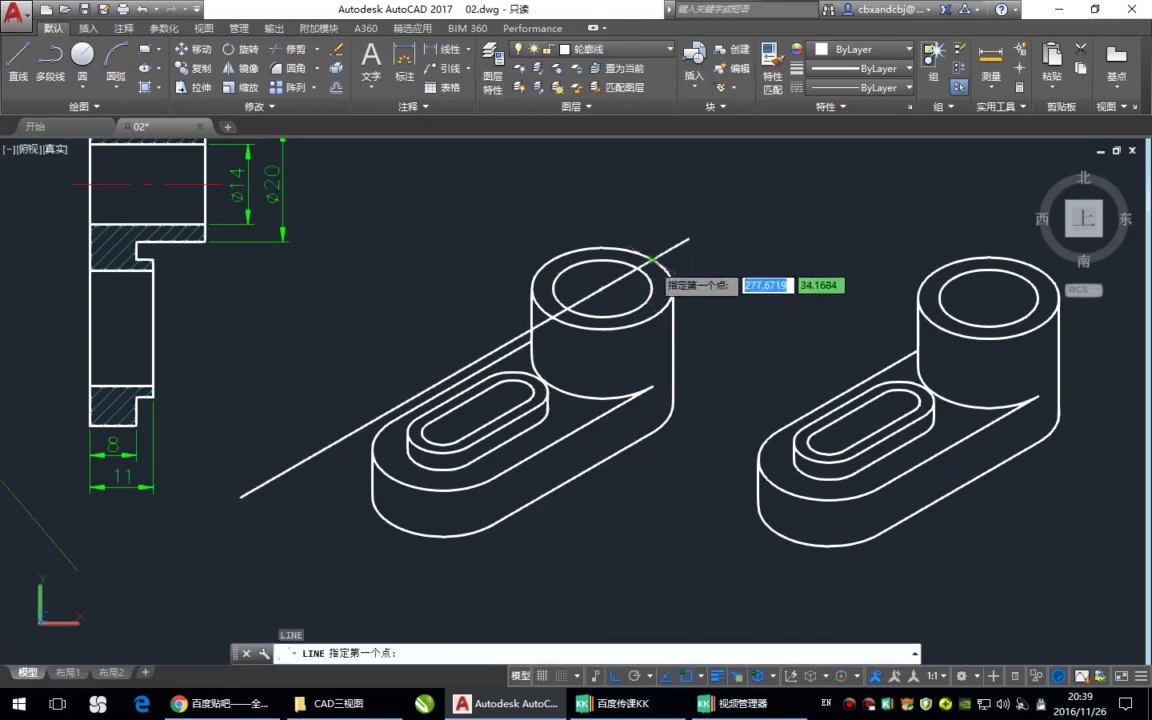
# Draw three vertical construction lines from the diagonal and cylinder's left edges down past the base
pyautogui.click(660, 257)
pyautogui.press('F5')
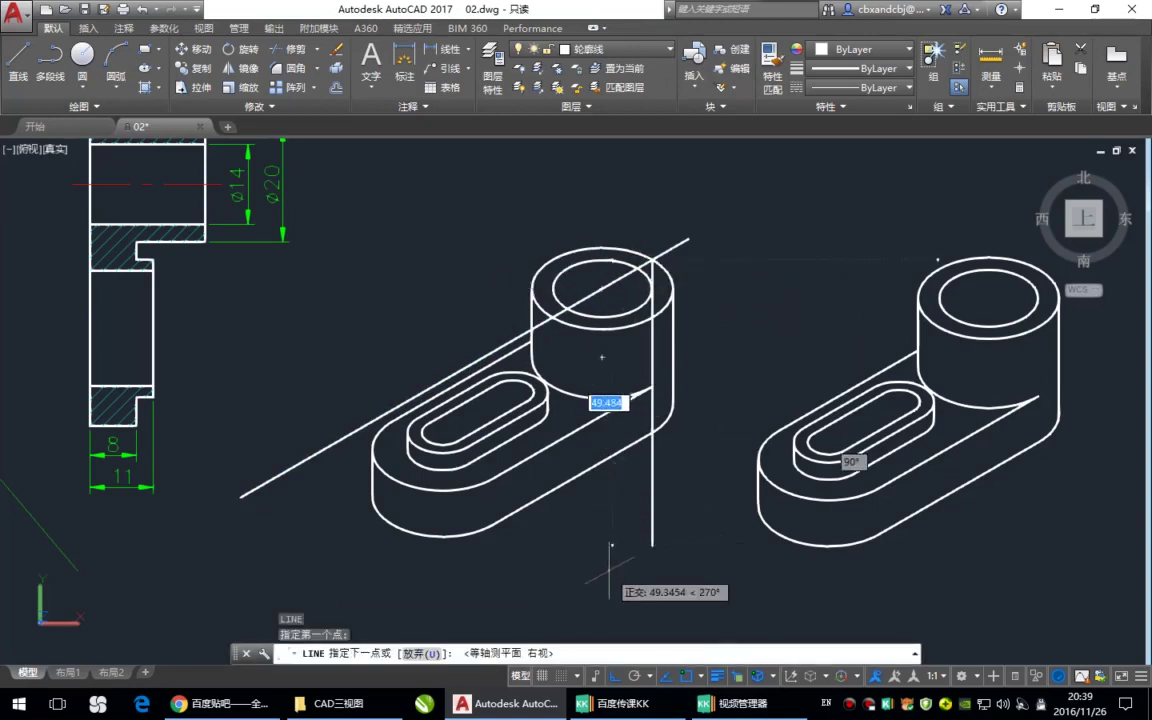
pyautogui.click(605, 497)
pyautogui.press('Return')
pyautogui.press('Return')
pyautogui.click(567, 310)
pyautogui.click(567, 558)
pyautogui.press('Return')
pyautogui.press('Return')
pyautogui.click(553, 310)
pyautogui.click(553, 567)
pyautogui.press('Return')
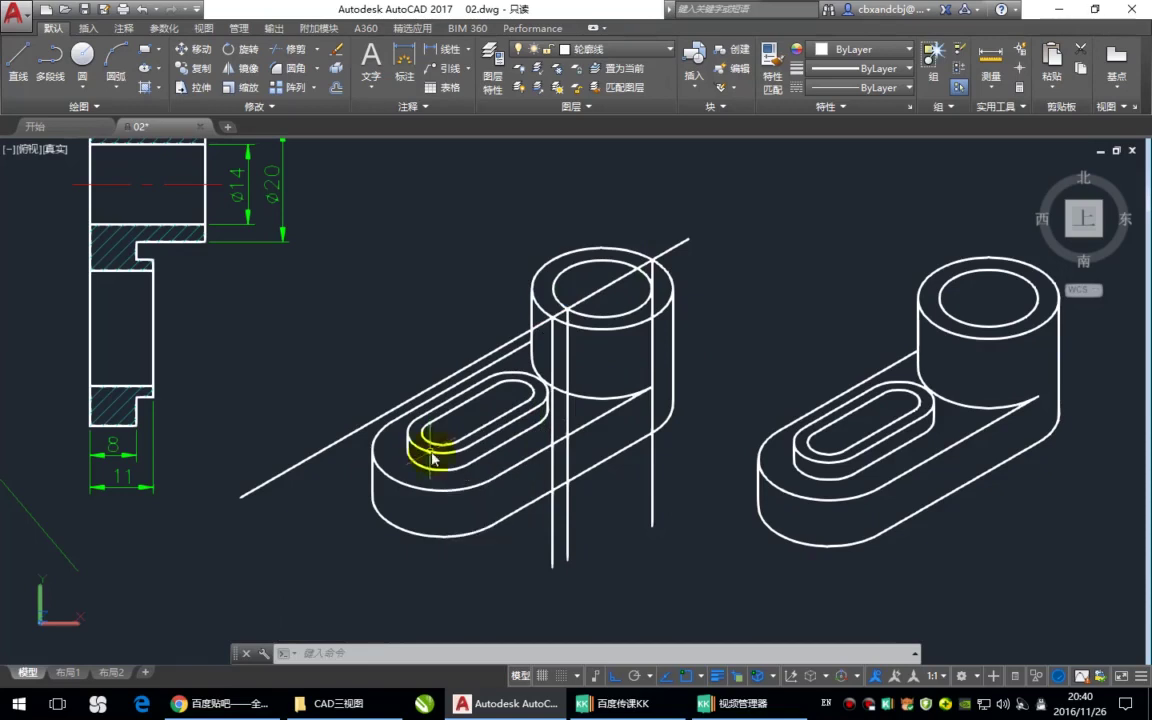
# Draw a 210° line from the slot's end arc and a vertical line above the slot
pyautogui.write('l')
pyautogui.press('space')
pyautogui.click(425, 446)
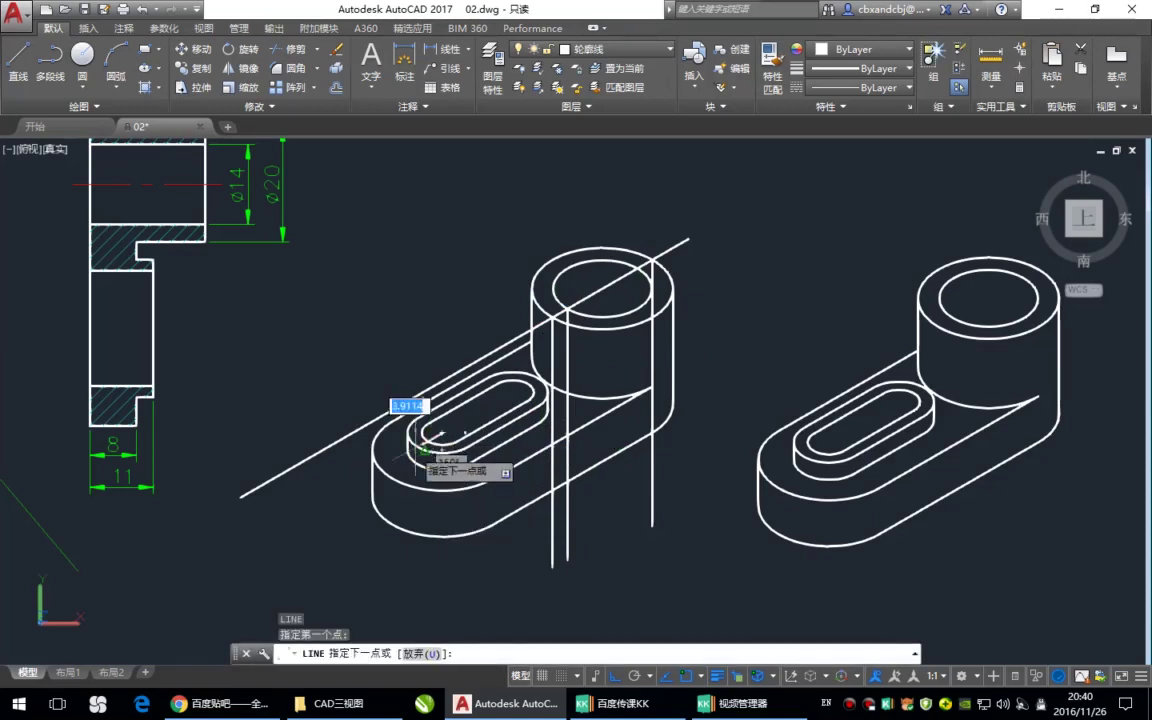
pyautogui.click(301, 513)
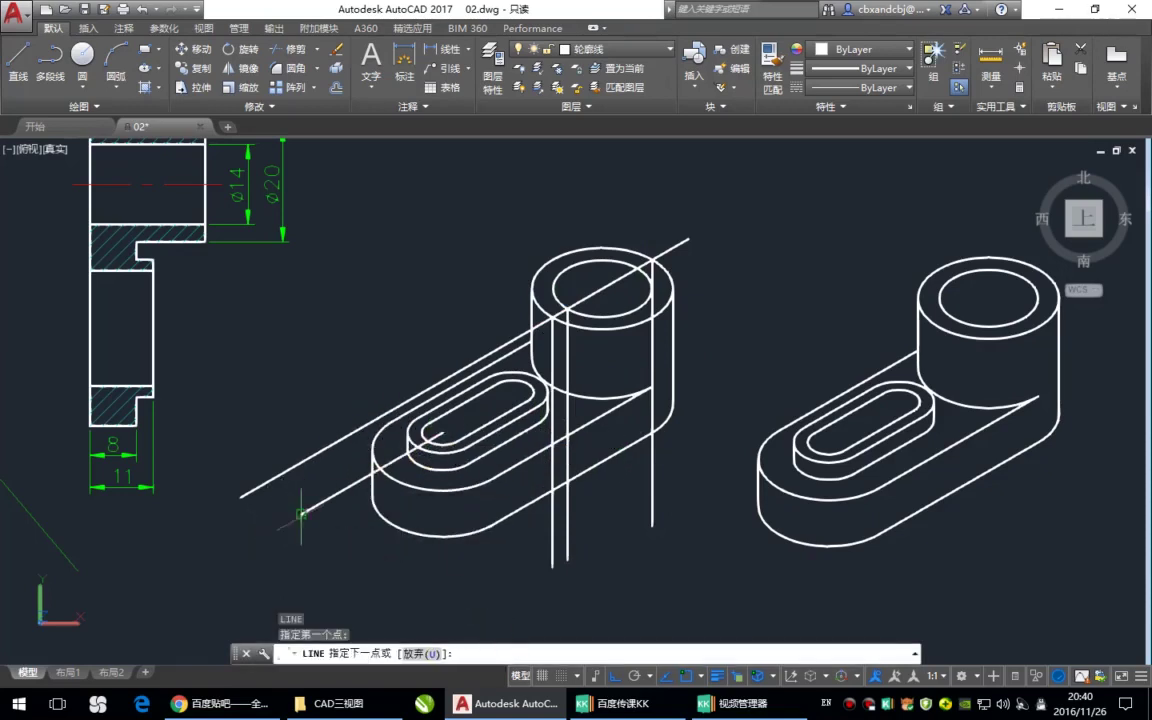
pyautogui.press('space')
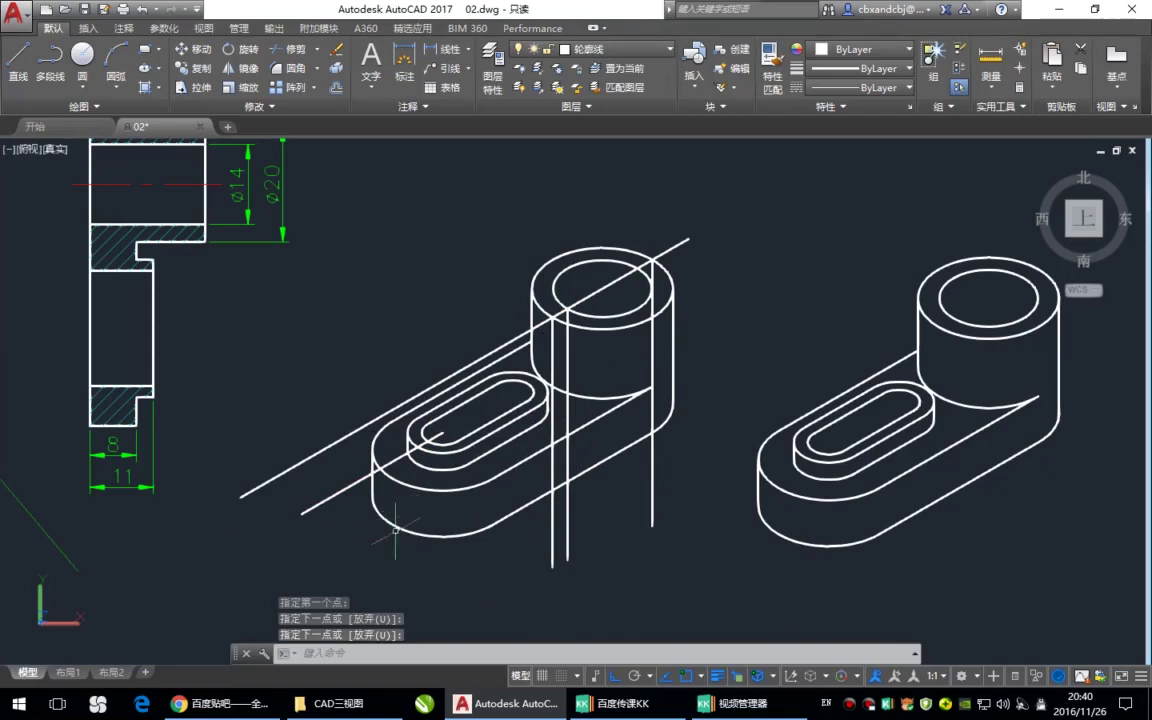
pyautogui.press('space')
pyautogui.click(441, 432)
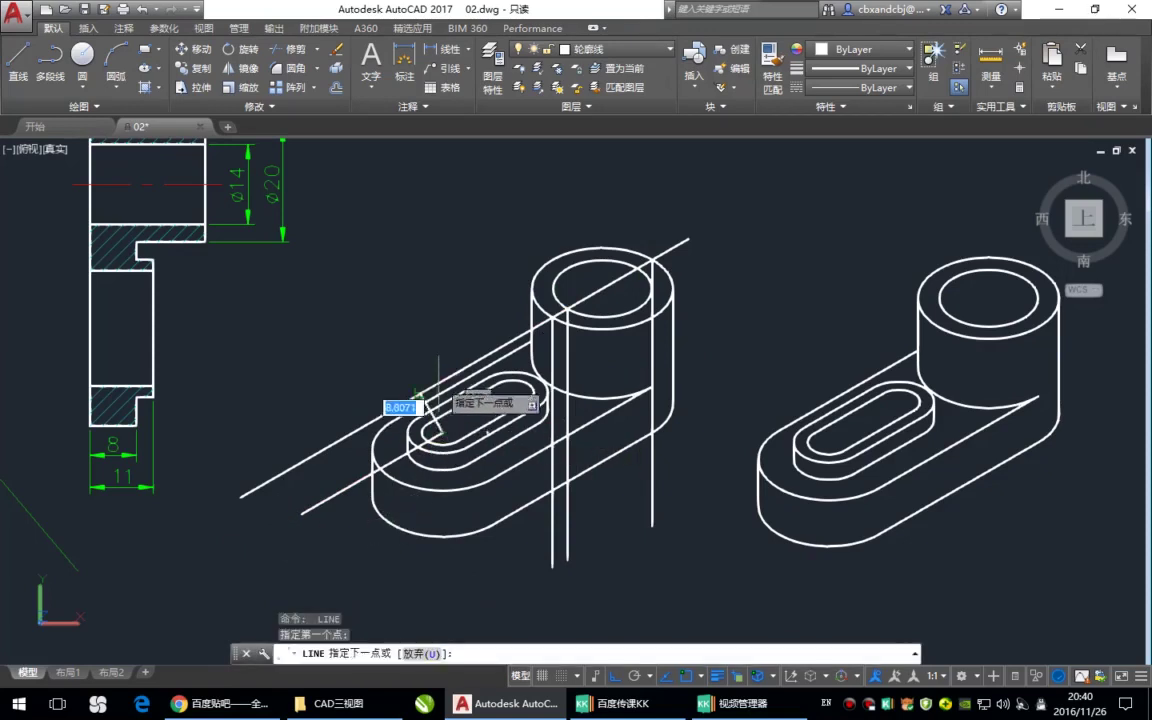
pyautogui.click(441, 312)
pyautogui.press('space')
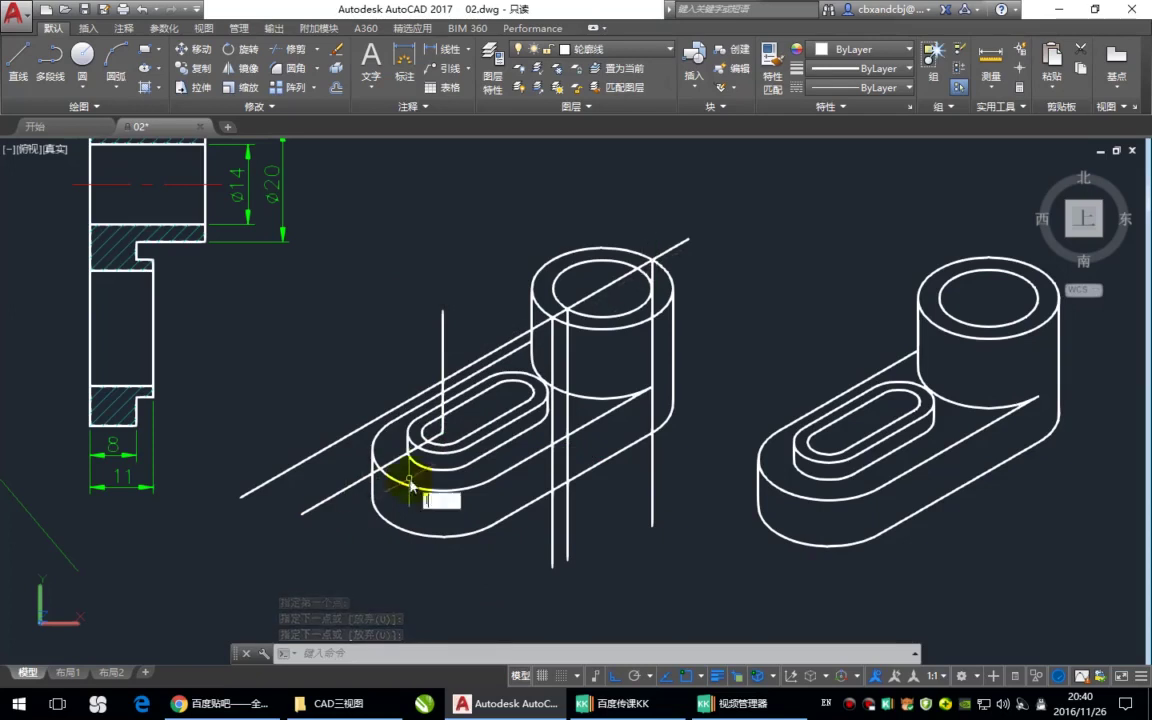
# After two cancelled attempts, draw a short diagonal segment near the base's lower edge
pyautogui.press('space')
pyautogui.click(377, 448)
pyautogui.press('Escape')
pyautogui.press('space')
pyautogui.click(386, 438)
pyautogui.press('Escape')
pyautogui.press('space')
pyautogui.click(405, 551)
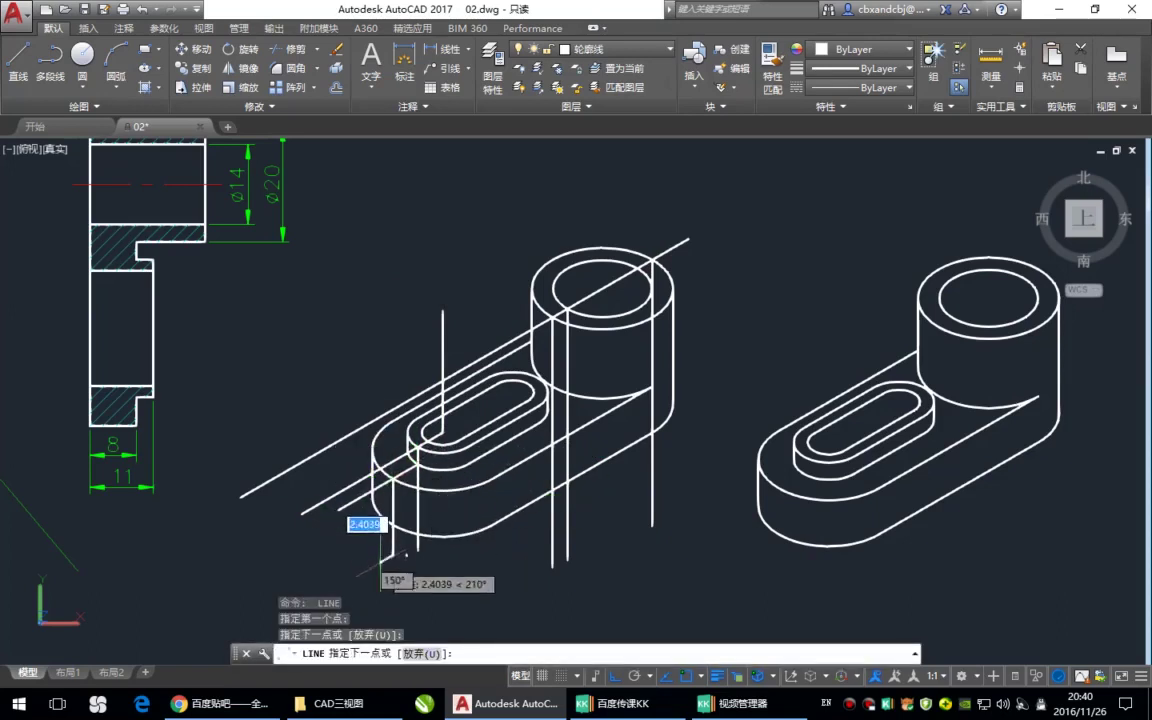
pyautogui.click(383, 564)
pyautogui.press('space')
pyautogui.click(372, 560)
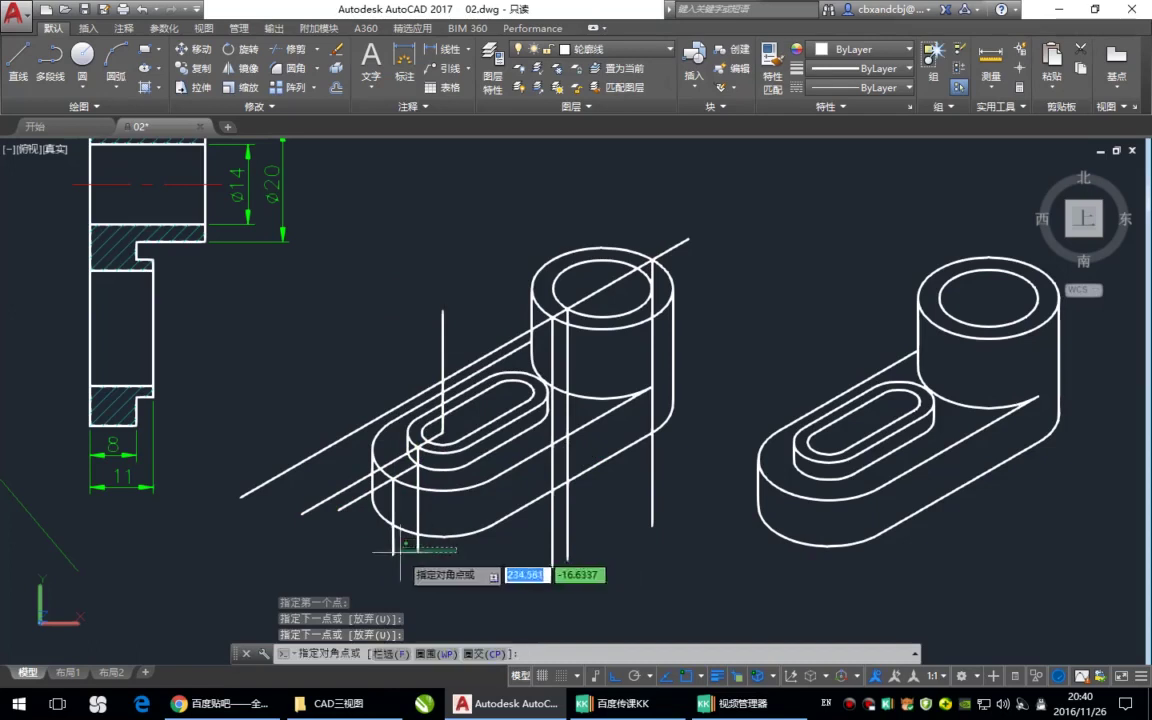
# Window-select all the construction lines and move them to the cyan 剖面线 layer
pyautogui.click(435, 438)
pyautogui.click(690, 513)
pyautogui.click(493, 556)
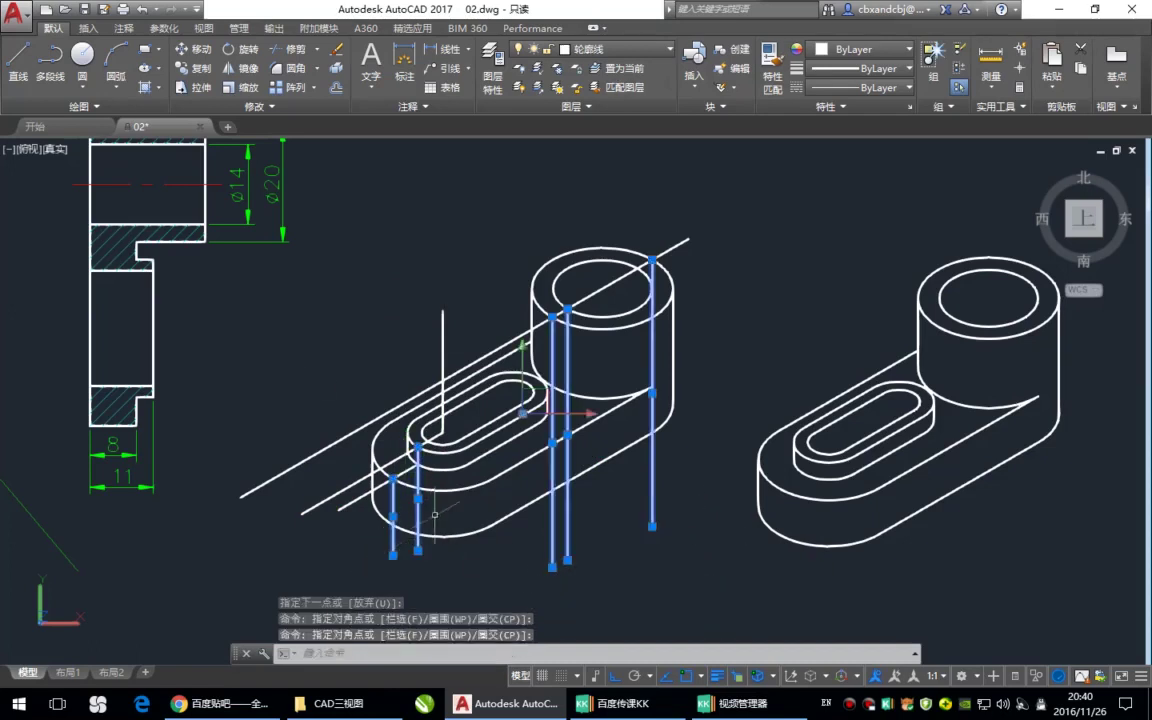
pyautogui.click(540, 388)
pyautogui.click(345, 525)
pyautogui.click(469, 302)
pyautogui.click(395, 335)
pyautogui.click(655, 50)
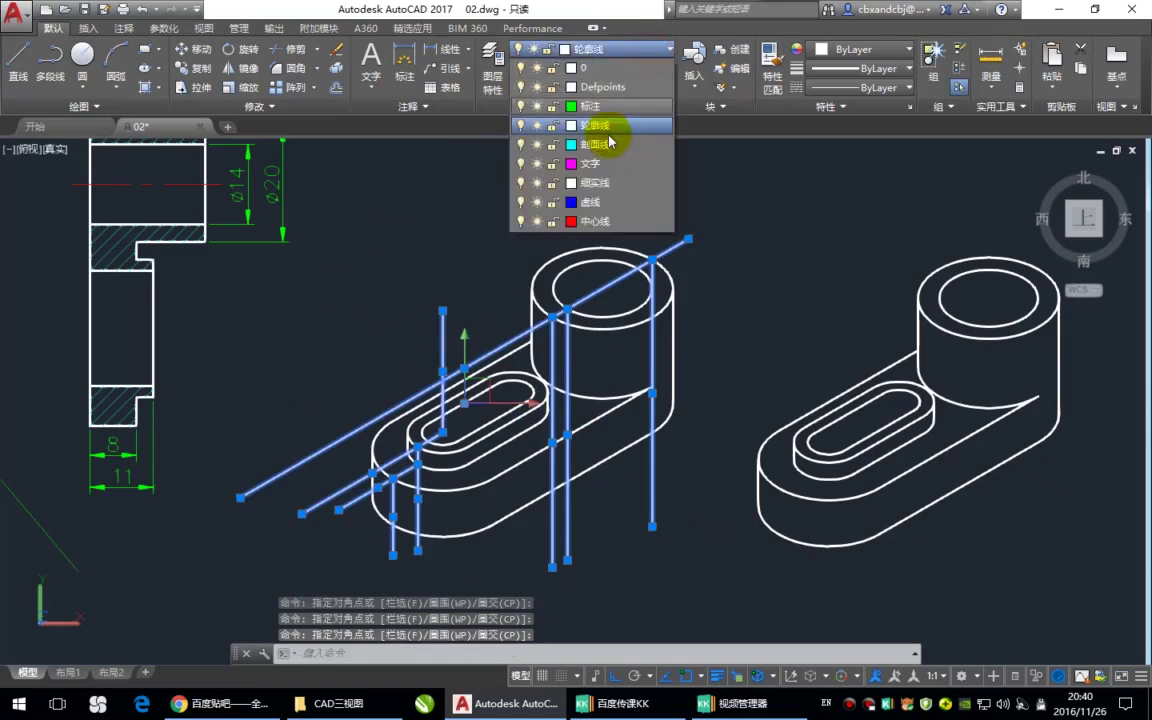
pyautogui.click(607, 142)
pyautogui.press('Escape')
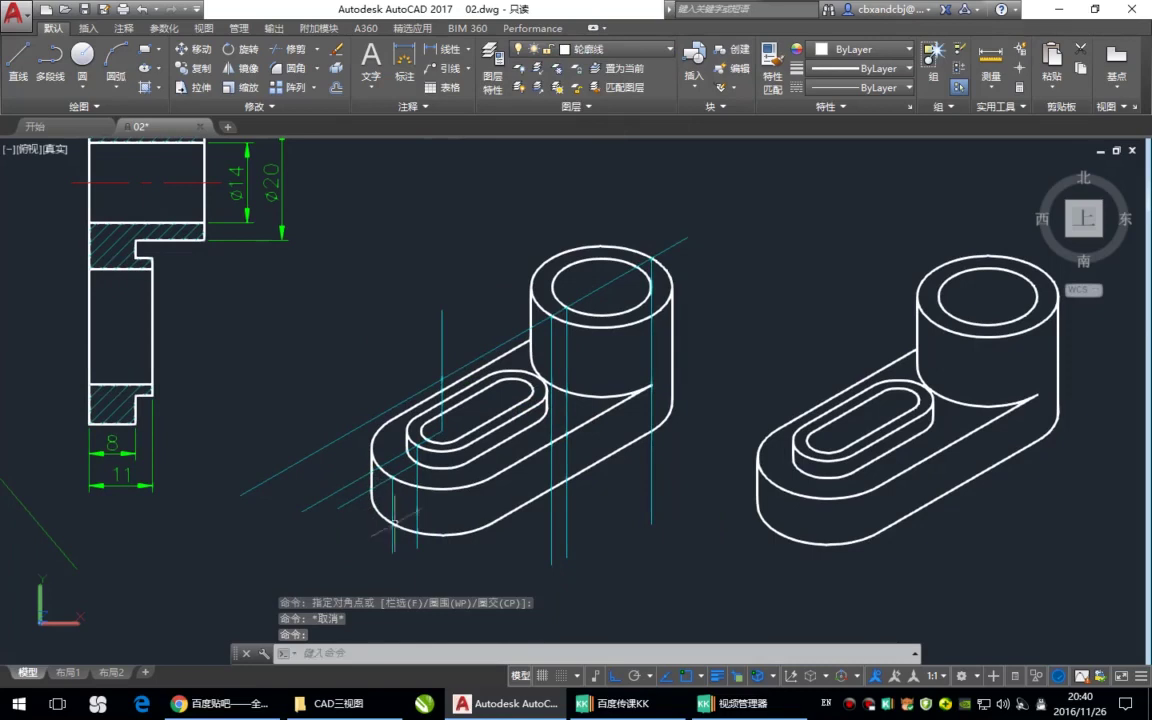
# Start another 30° line near the slot's lower left
pyautogui.press('l')
pyautogui.press('Return')
pyautogui.click(440, 528)
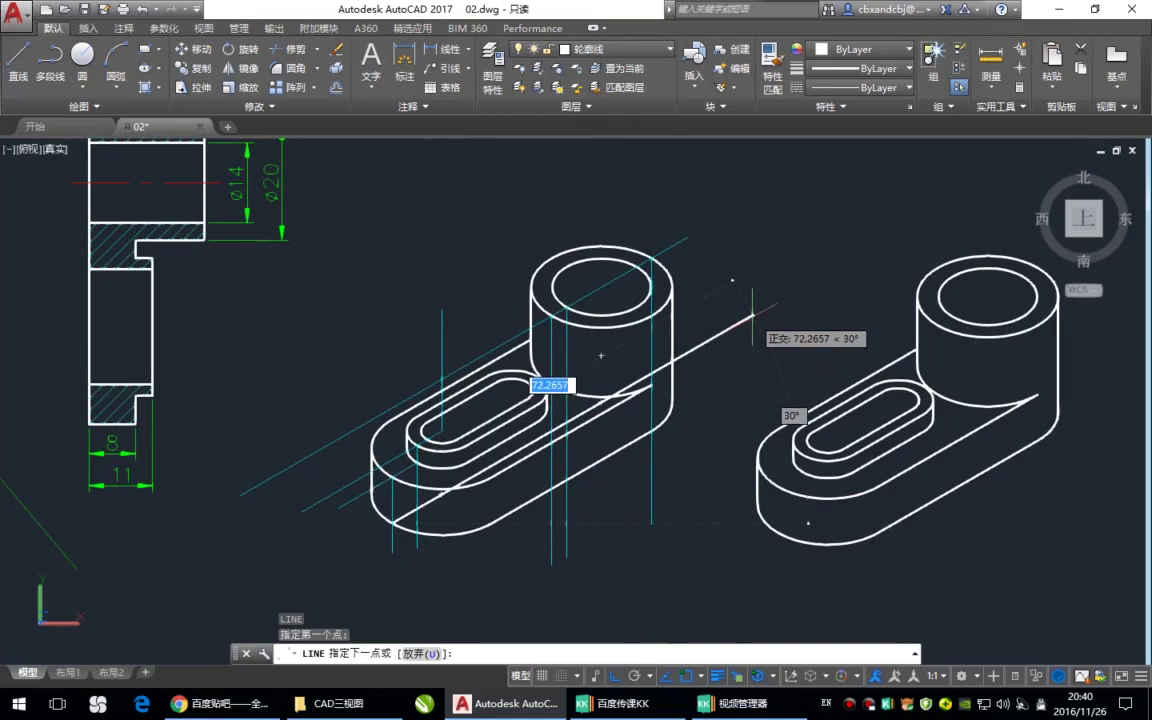
# Finish the 30° line past the cylinder, leaving its layer unchanged
pyautogui.click(752, 316)
pyautogui.press('Return')
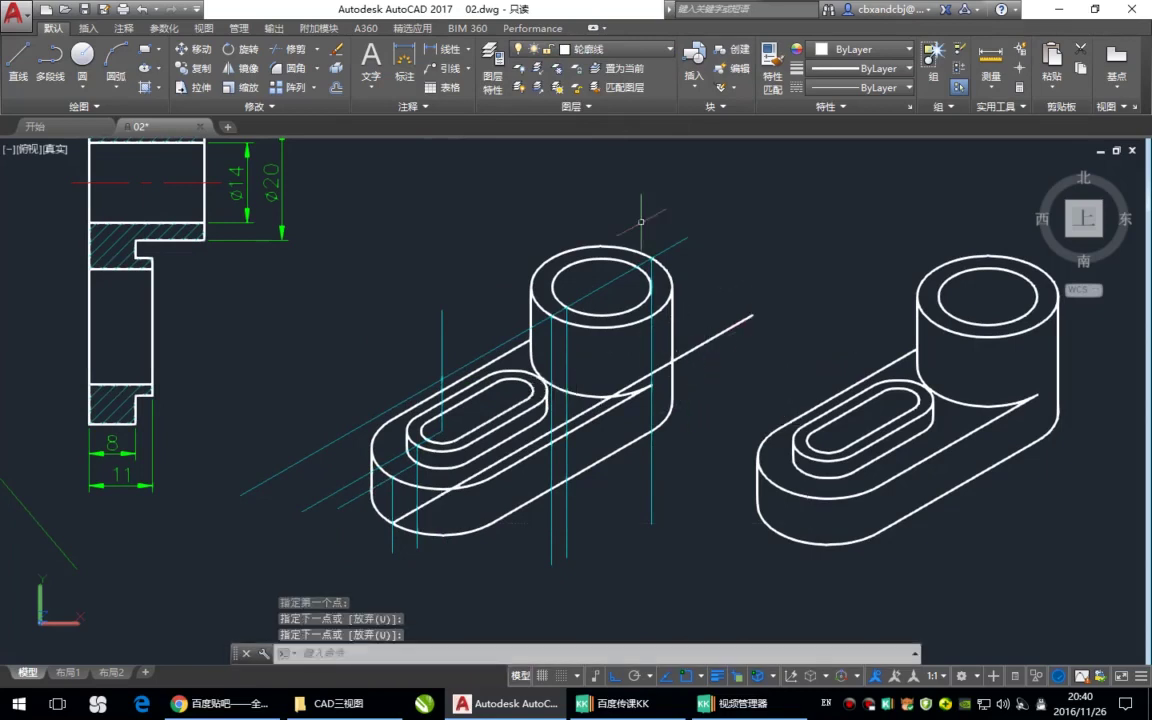
pyautogui.click(700, 345)
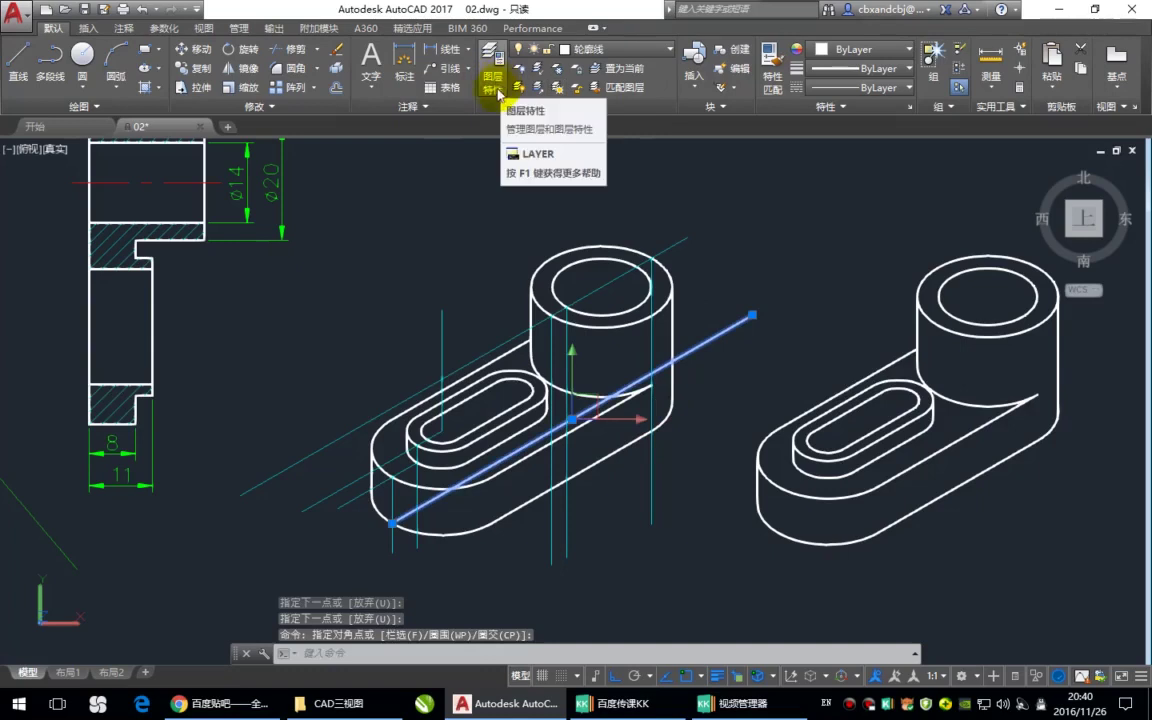
pyautogui.click(585, 49)
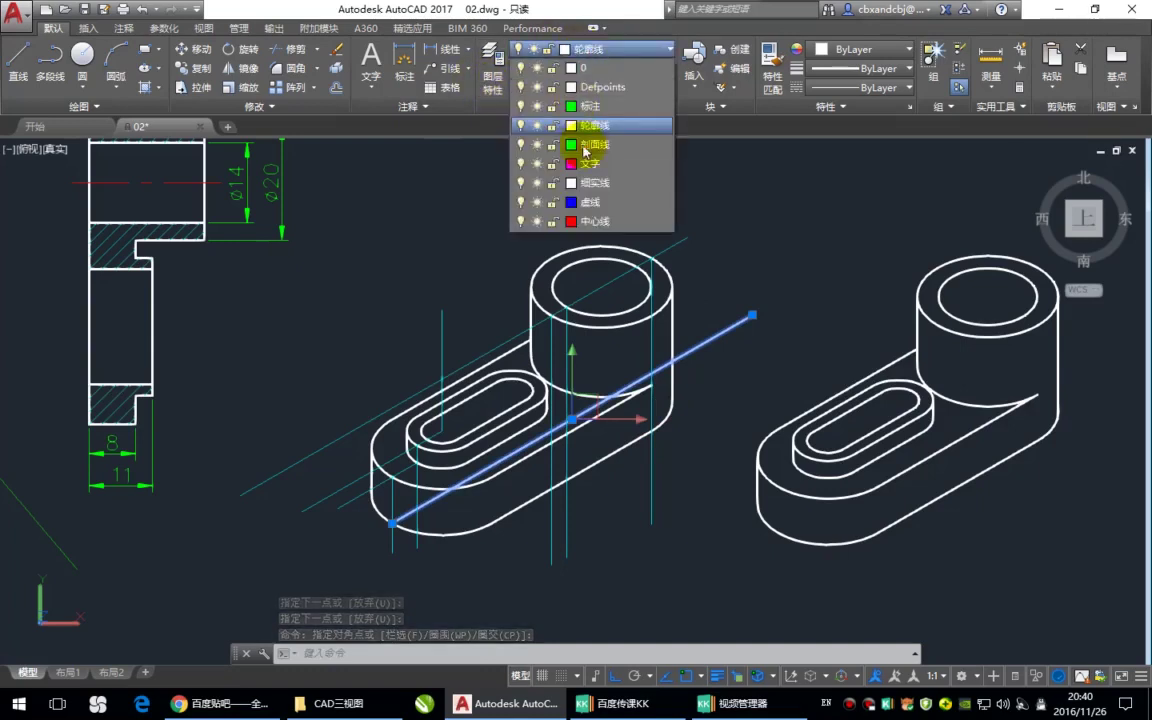
pyautogui.press('Escape')
pyautogui.press('Escape')
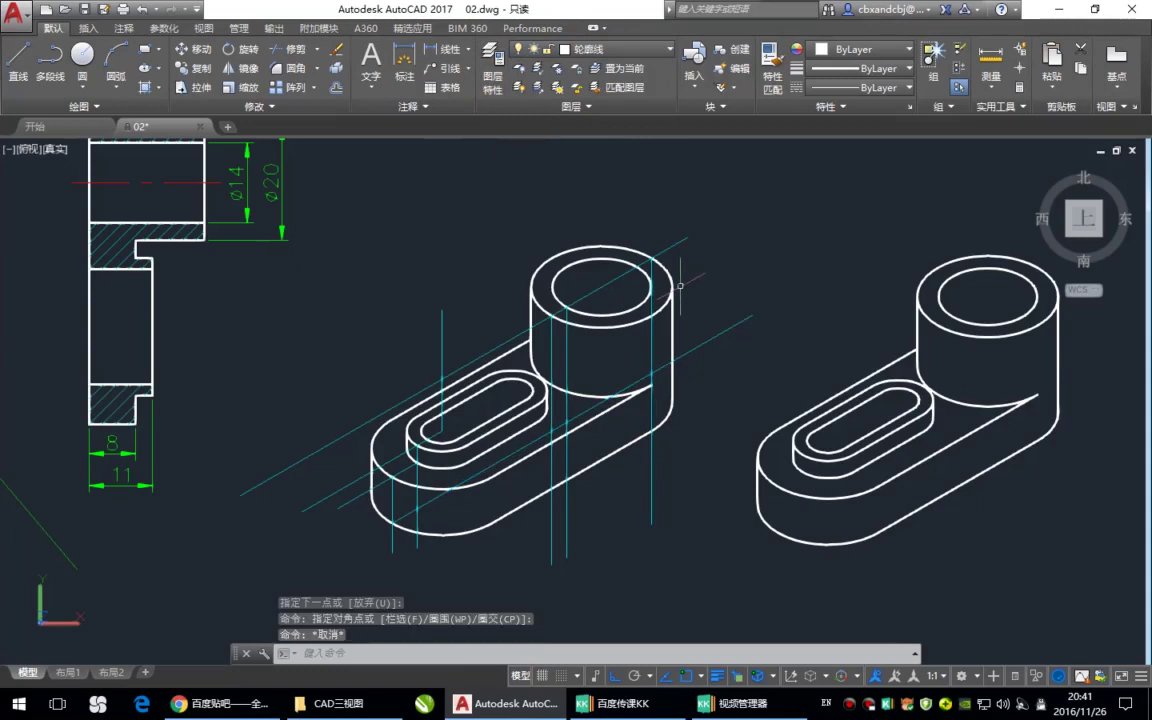
# Draw a vertical line down from the cylinder's right side and put it on 剖面线
pyautogui.write('l')
pyautogui.press('space')
pyautogui.click(636, 262)
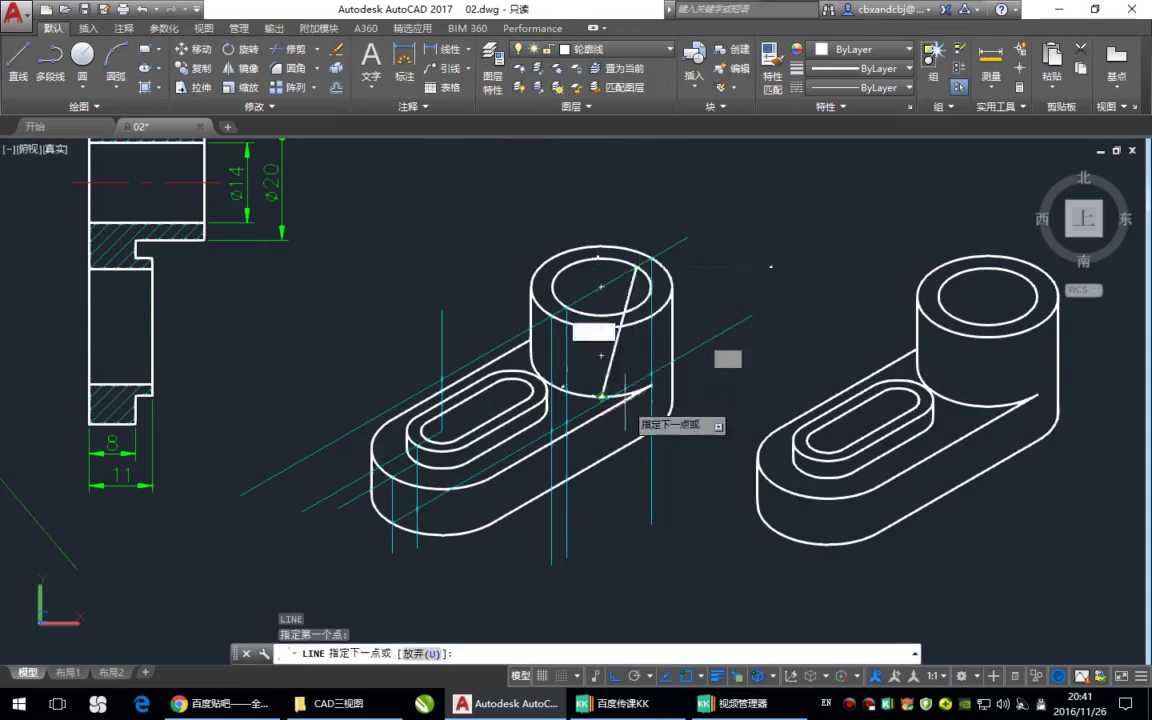
pyautogui.click(640, 470)
pyautogui.press('space')
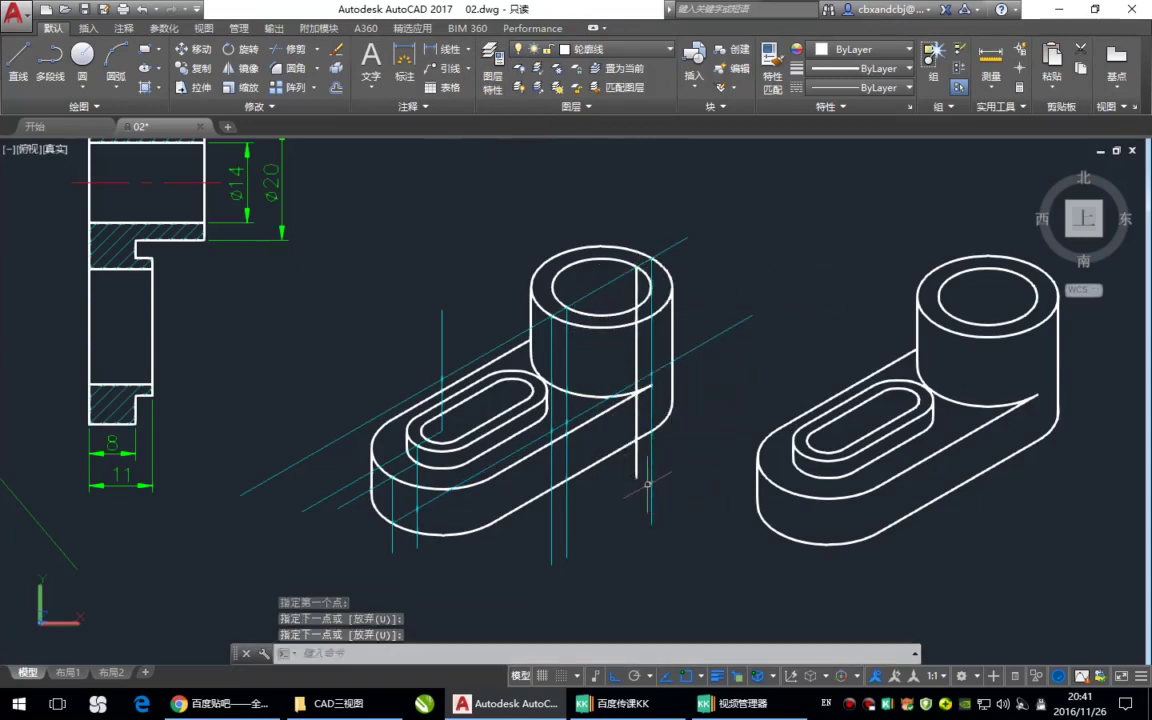
pyautogui.click(636, 352)
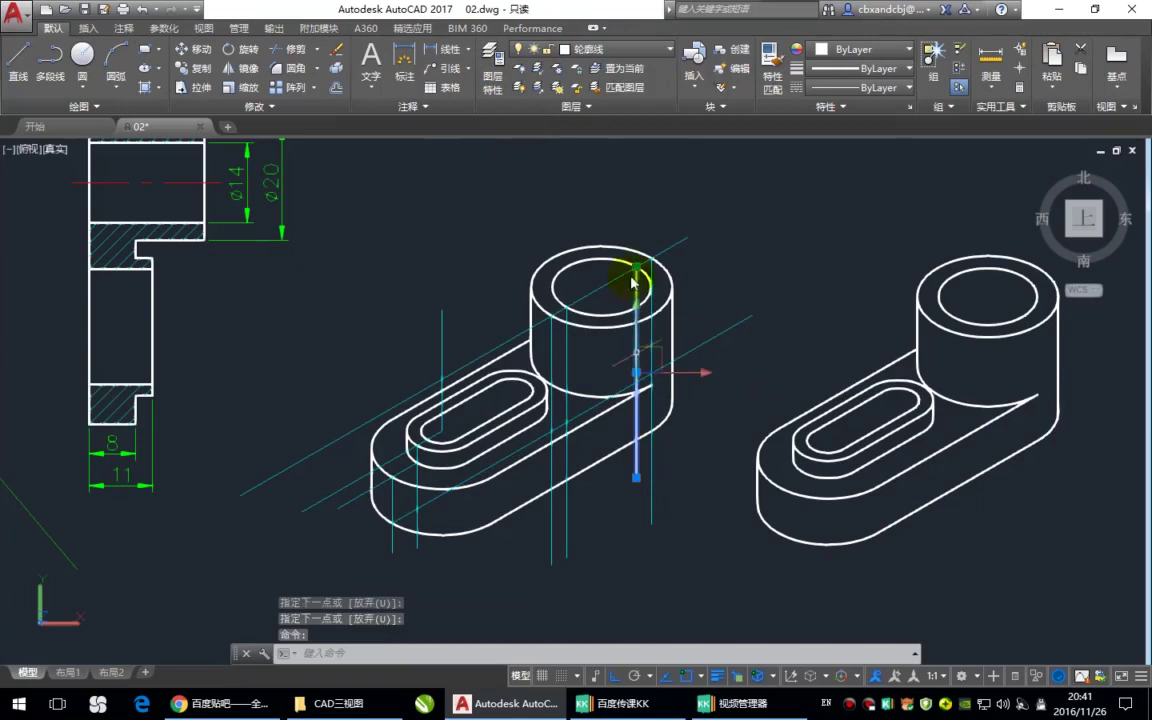
pyautogui.click(615, 49)
pyautogui.click(605, 145)
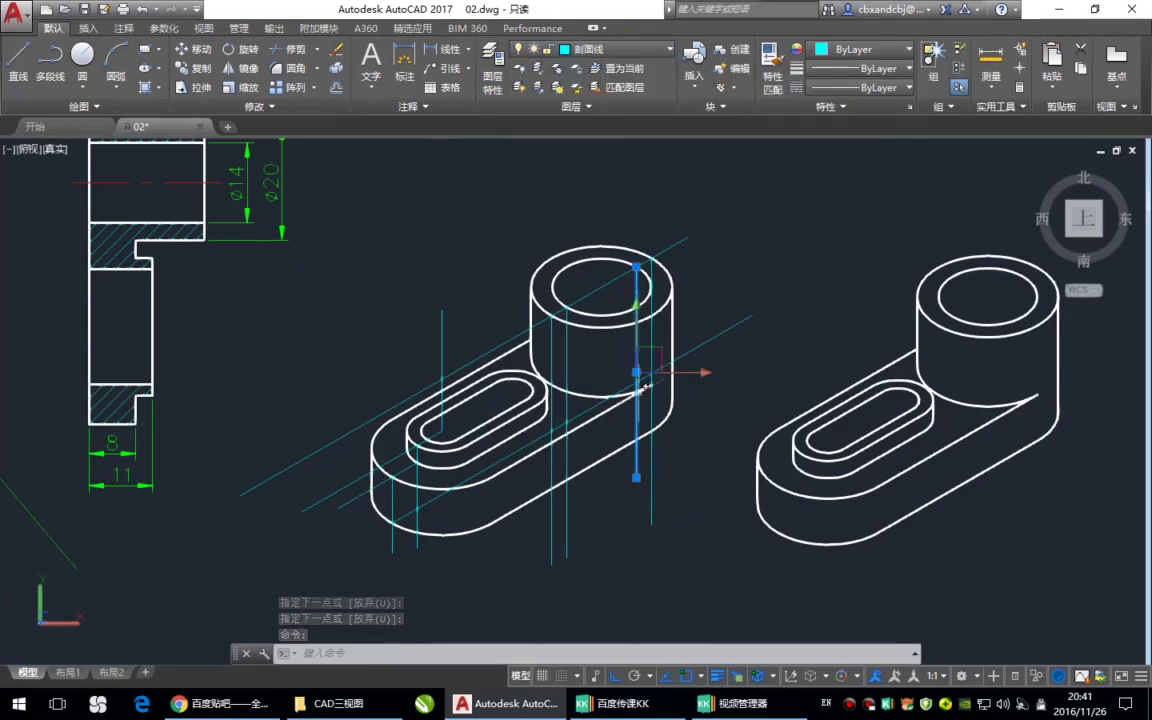
pyautogui.press('Escape')
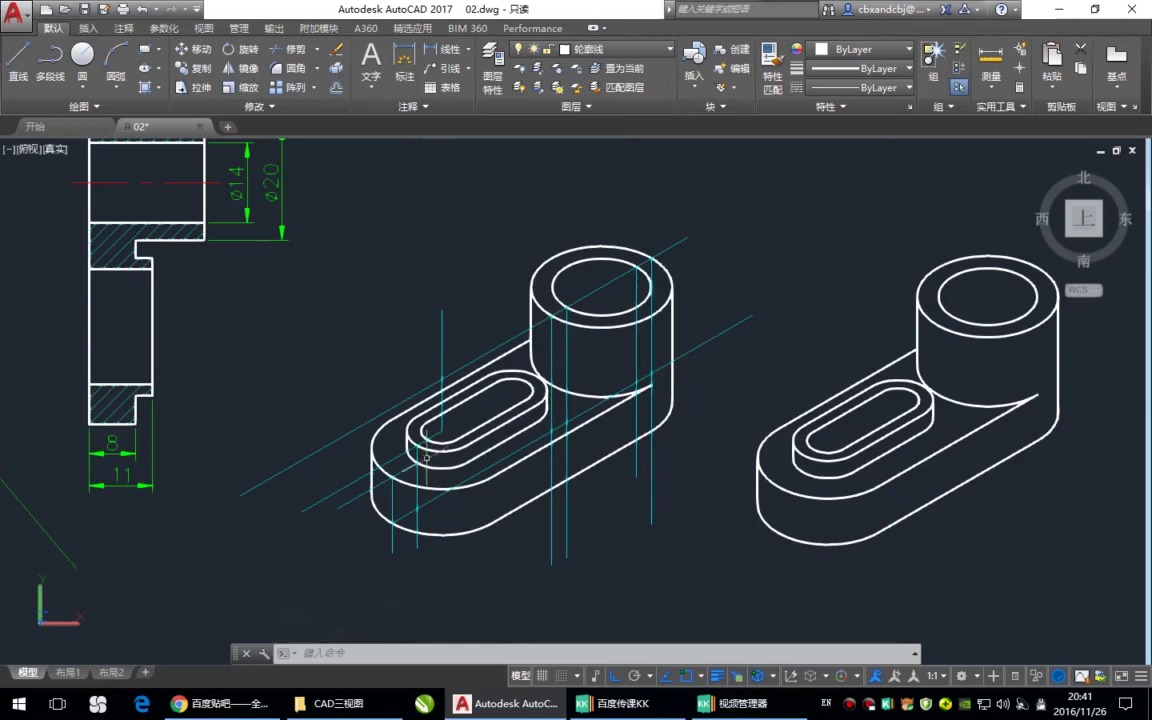
pyautogui.click(413, 440)
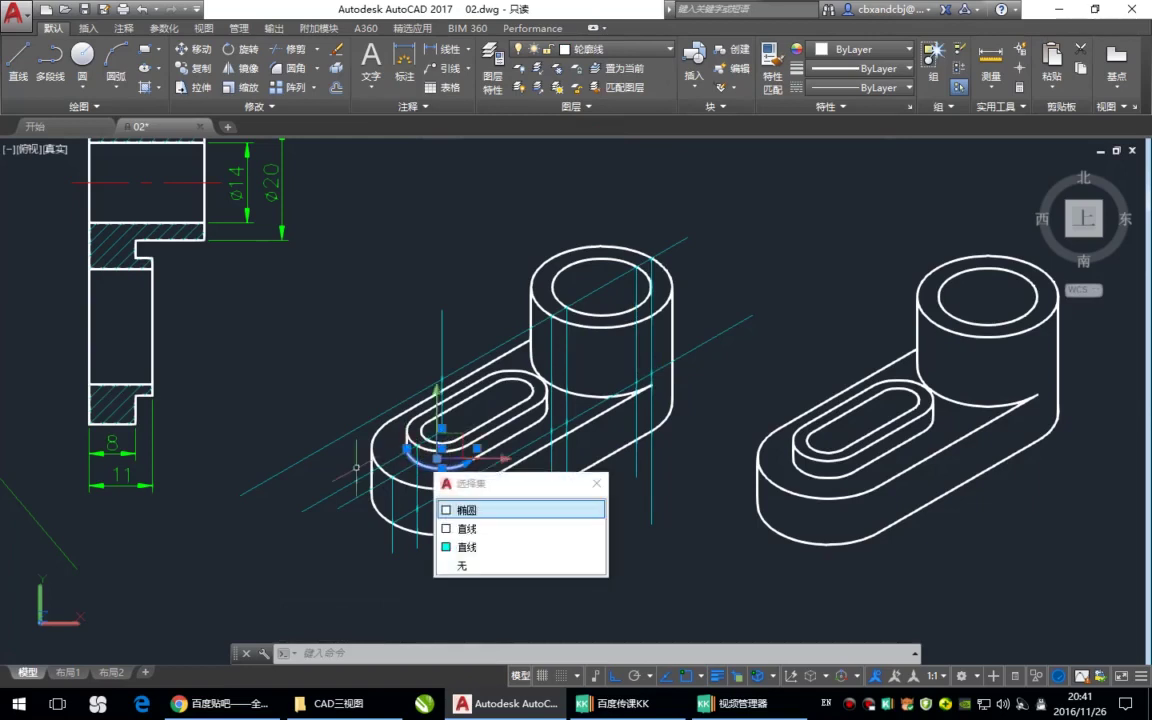
pyautogui.press('Escape')
pyautogui.press('Escape')
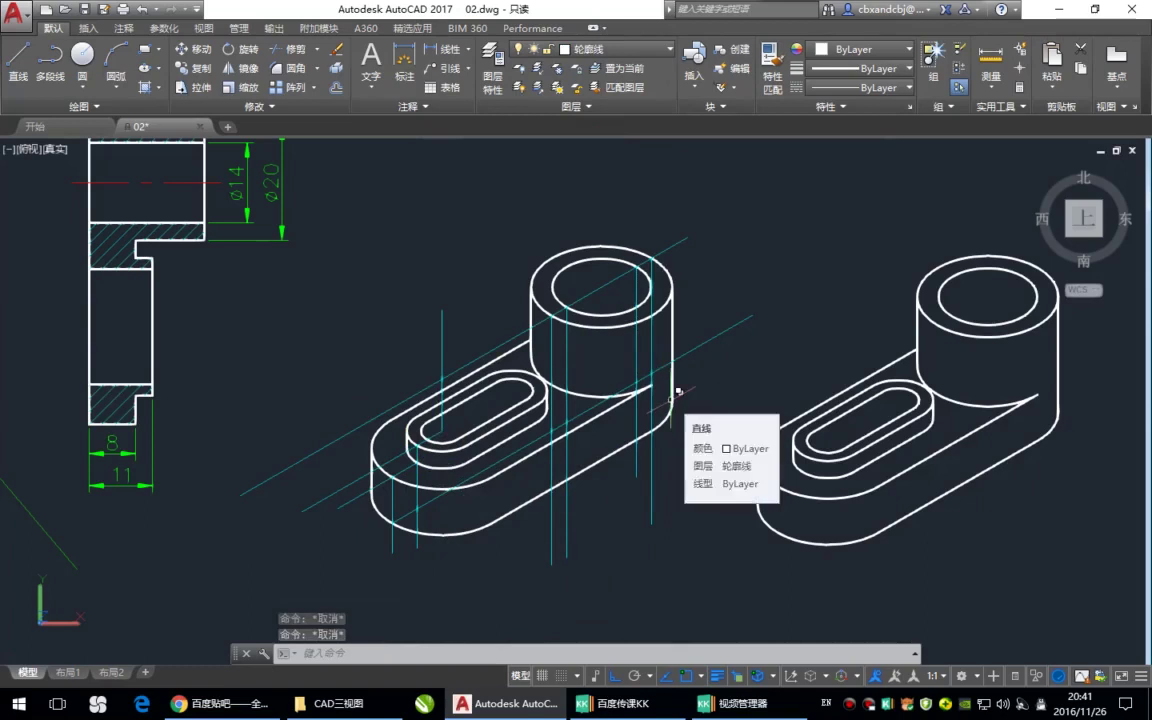
# Start TRIM with the long diagonal construction line as the cutting edge
pyautogui.write('tr')
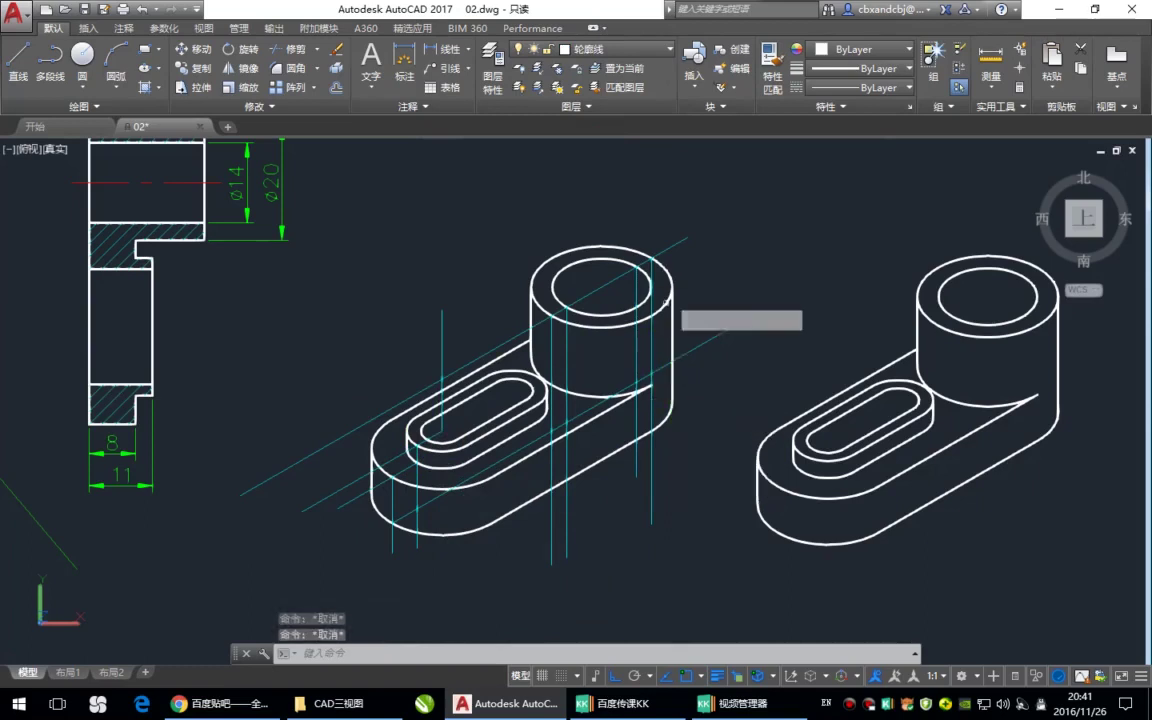
pyautogui.press('Return')
pyautogui.click(666, 250)
pyautogui.press('Return')
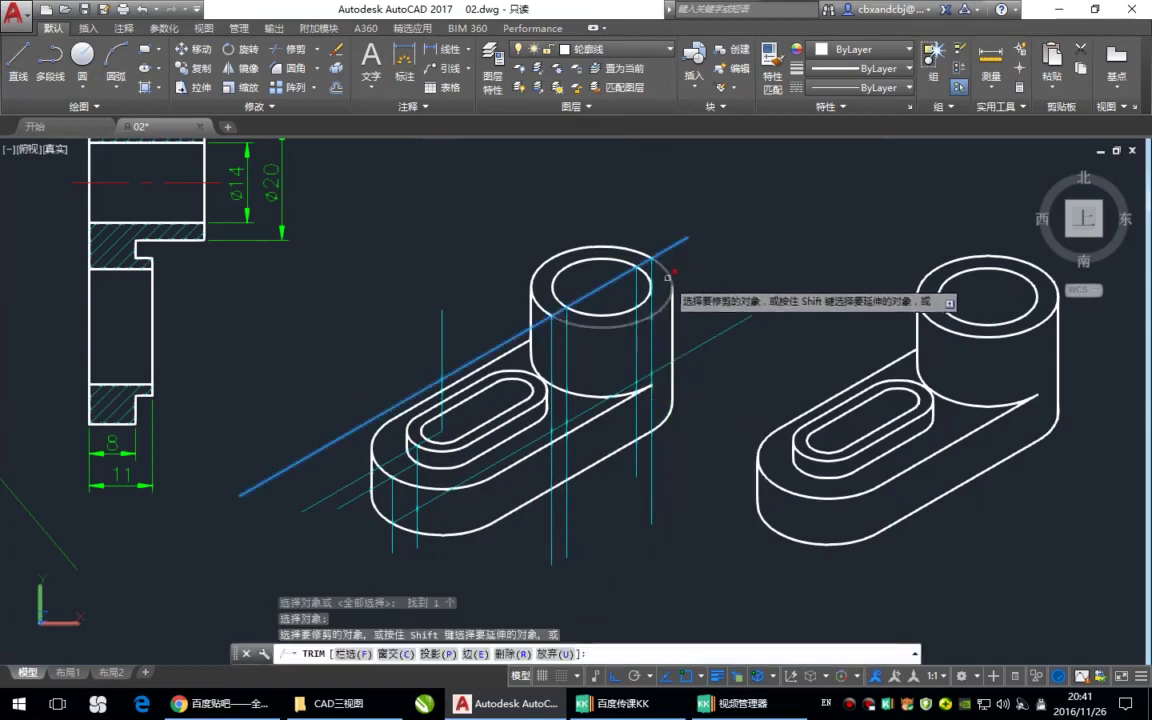
# Trim the cylinder's outer arc and inner top ellipse beyond the cut line
pyautogui.click(669, 280)
pyautogui.click(610, 307)
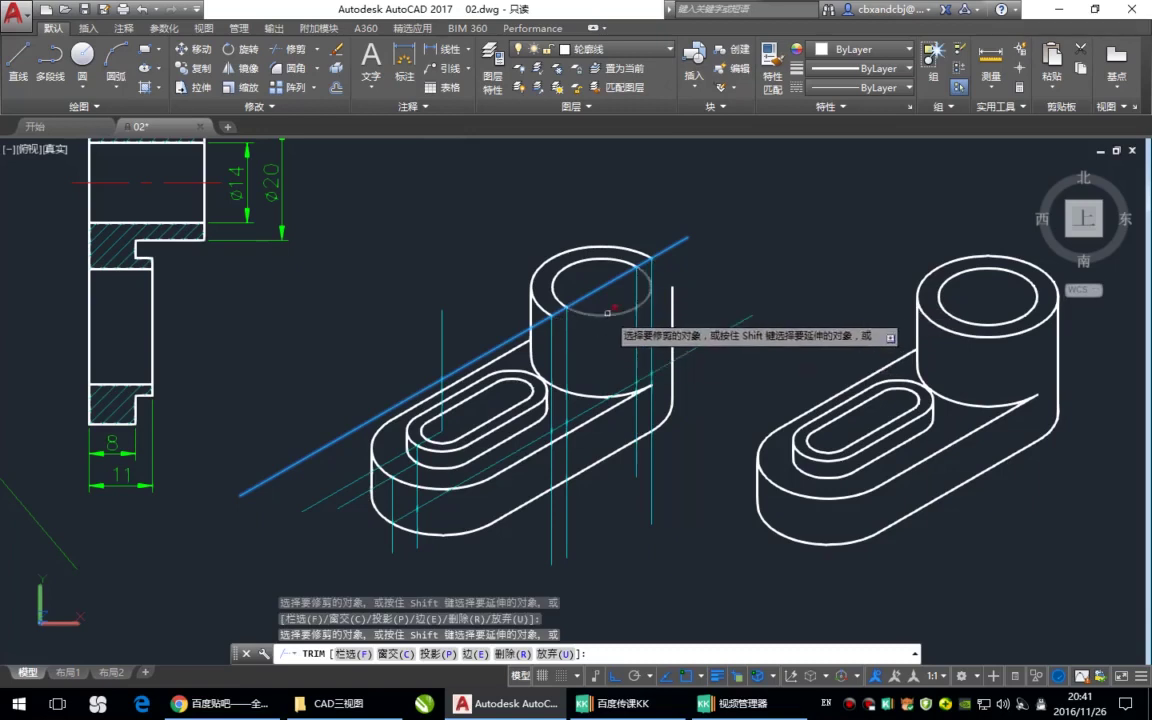
pyautogui.press('Return')
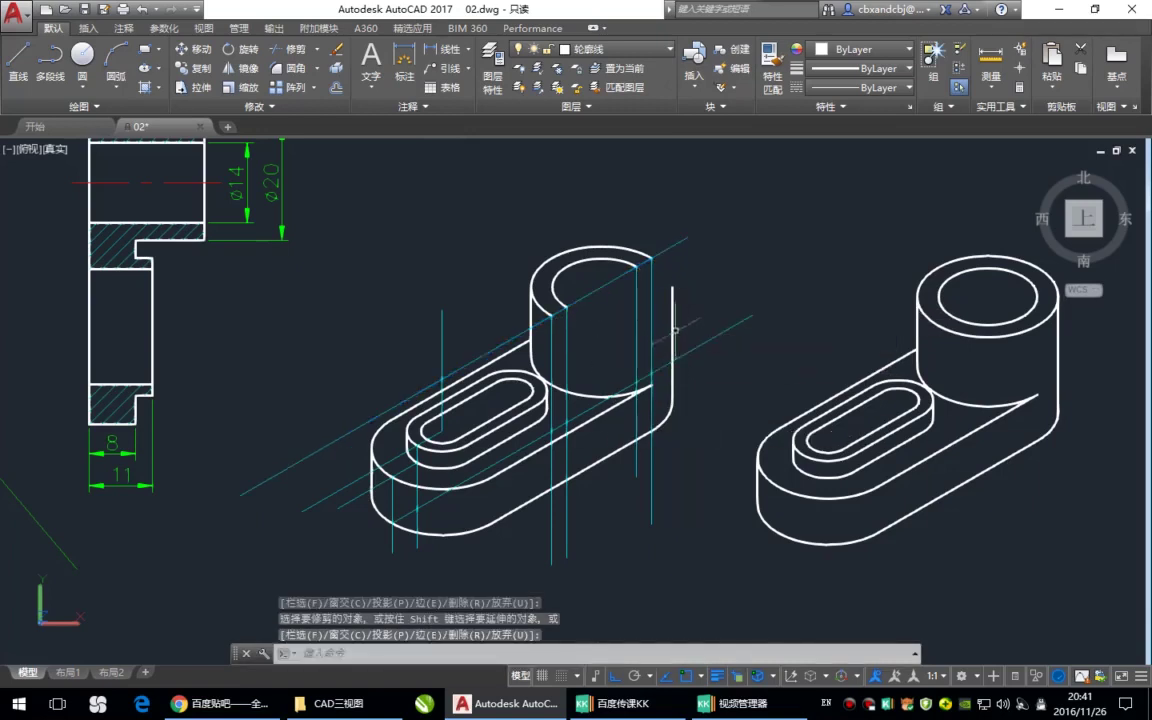
# Delete the two leftover edge lines beside the cylinder and on the base
pyautogui.click(672, 316)
pyautogui.press('Delete')
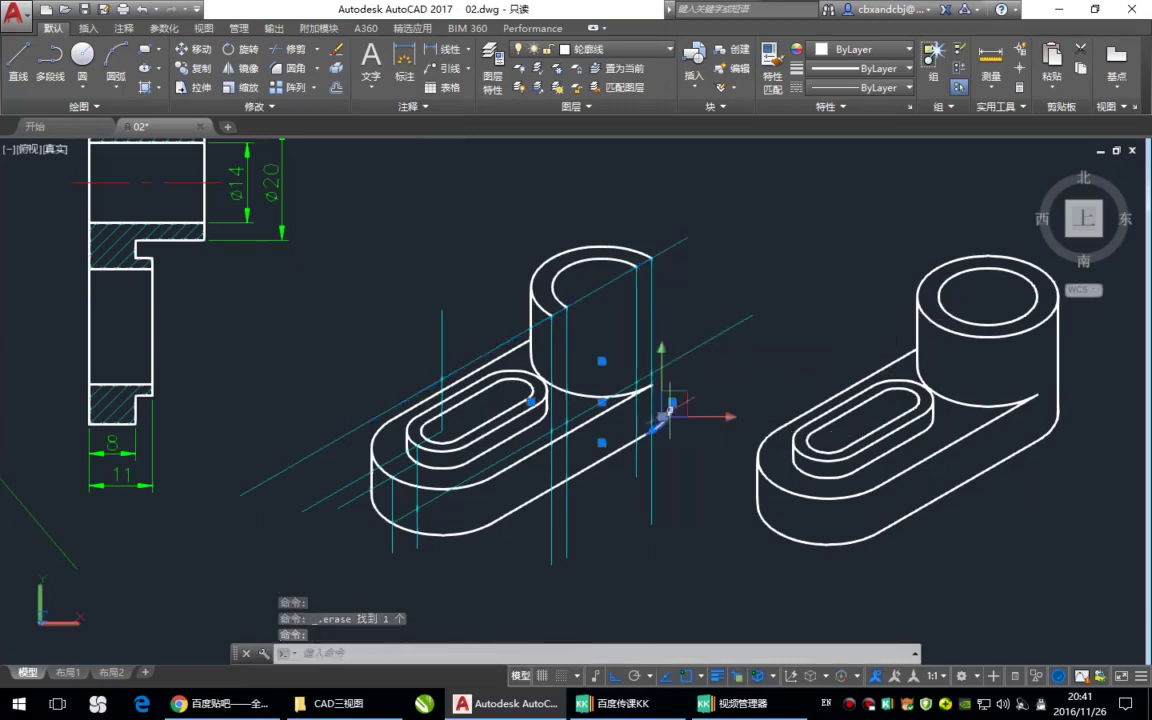
pyautogui.click(621, 450)
pyautogui.press('Delete')
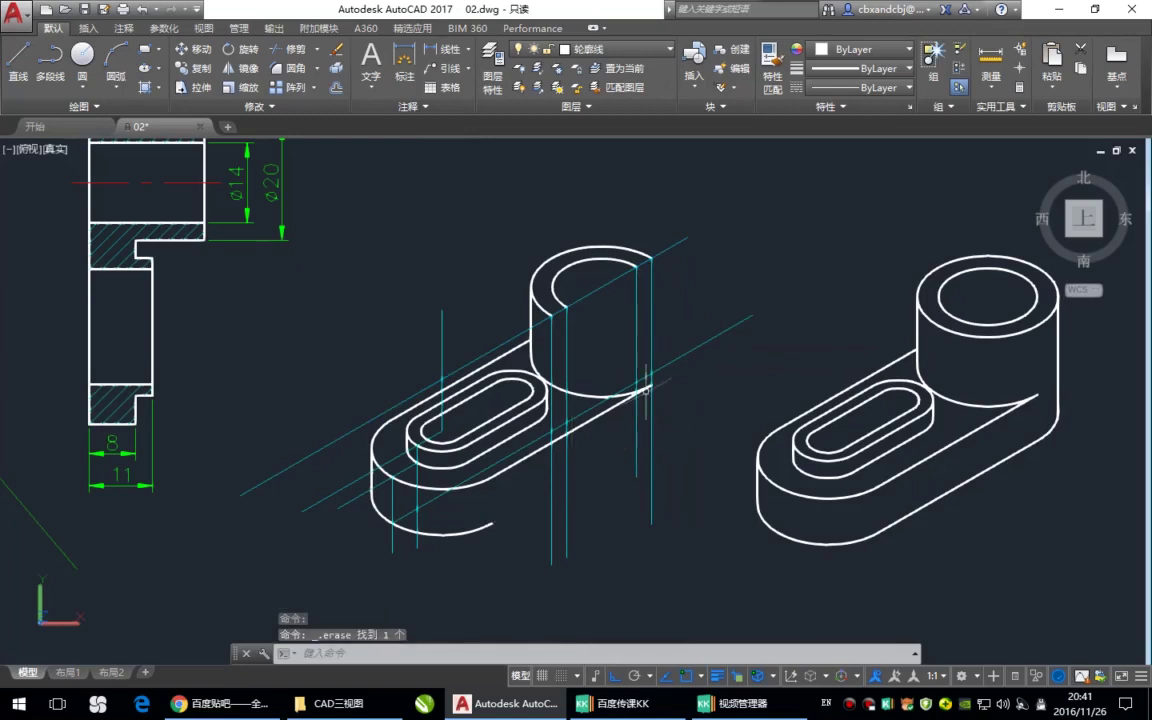
pyautogui.scroll(1, 623, 400)
pyautogui.scroll(1, 623, 400)
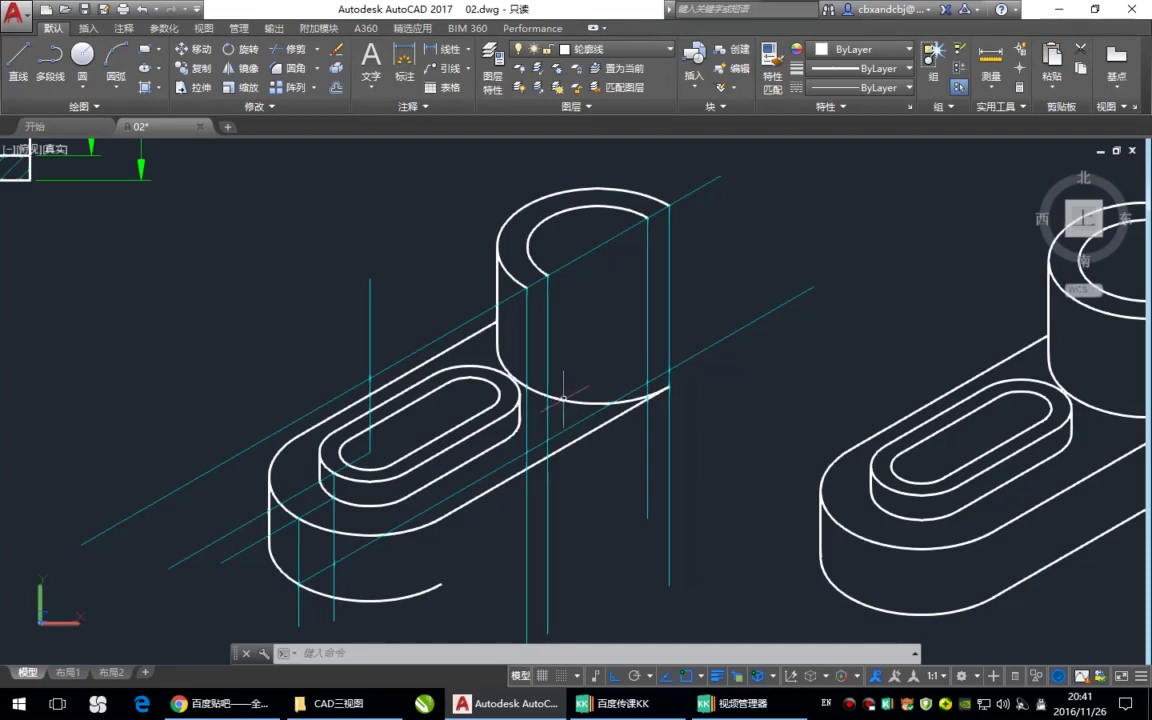
# Trim the segment at the cylinder's left edge against the vertical construction line
pyautogui.write('tr')
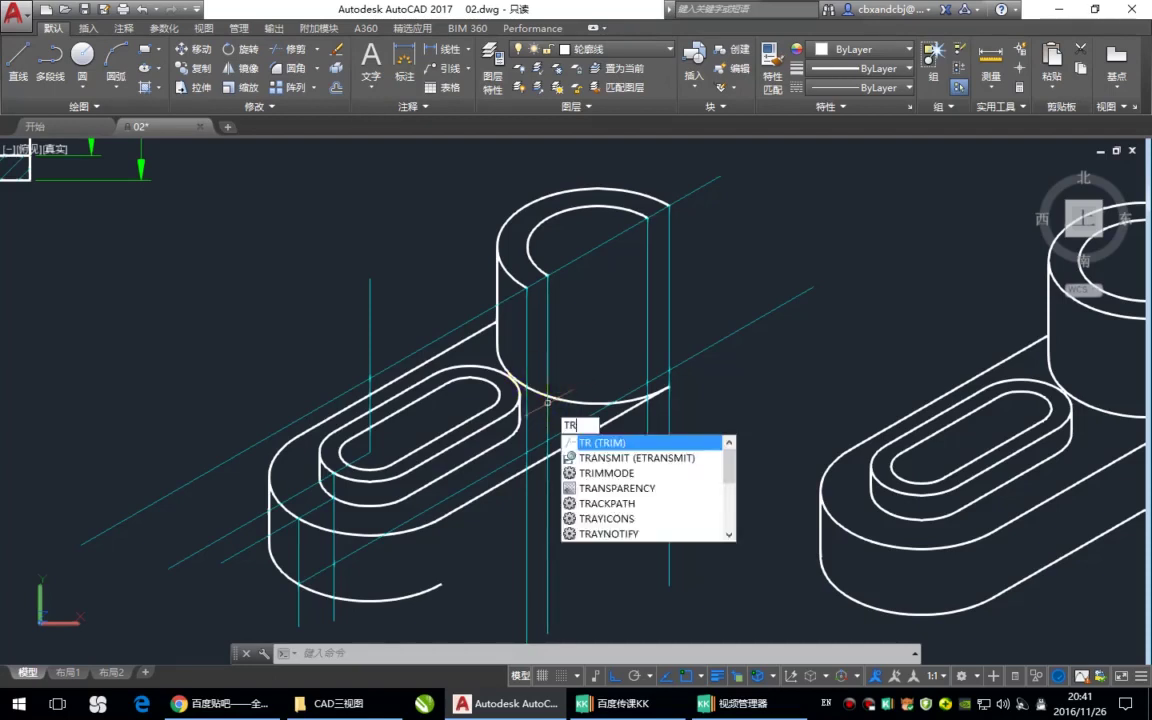
pyautogui.press('Return')
pyautogui.click(526, 352)
pyautogui.press('Return')
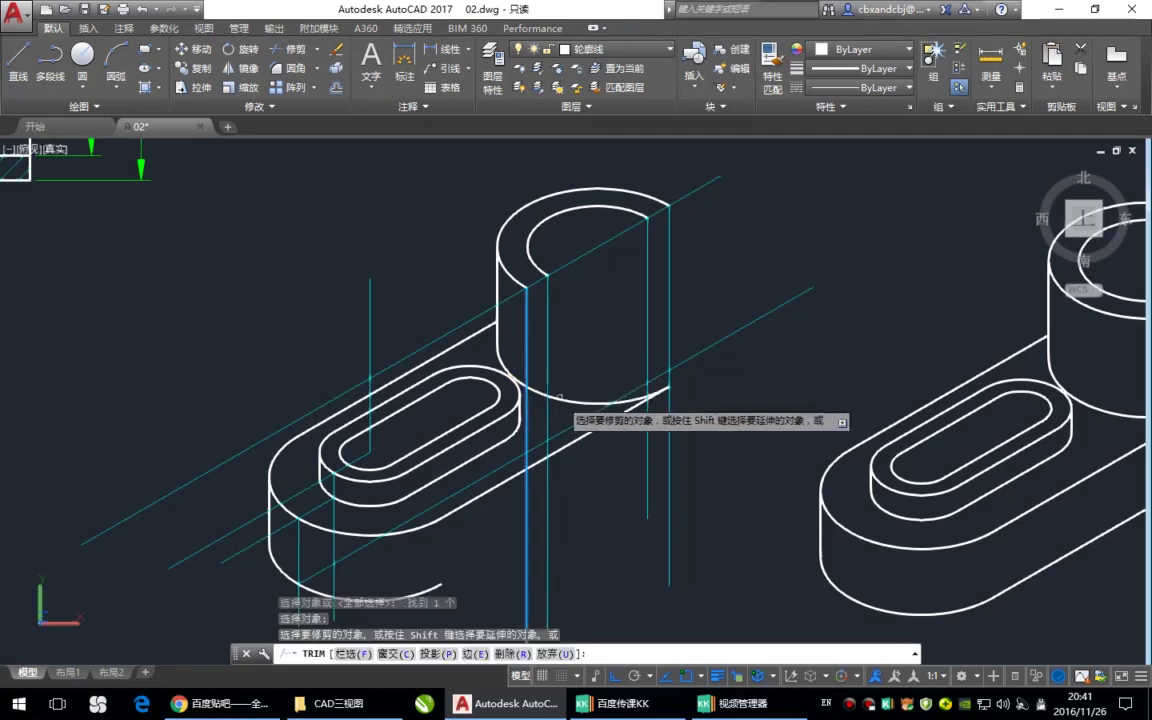
pyautogui.click(561, 400)
pyautogui.press('Return')
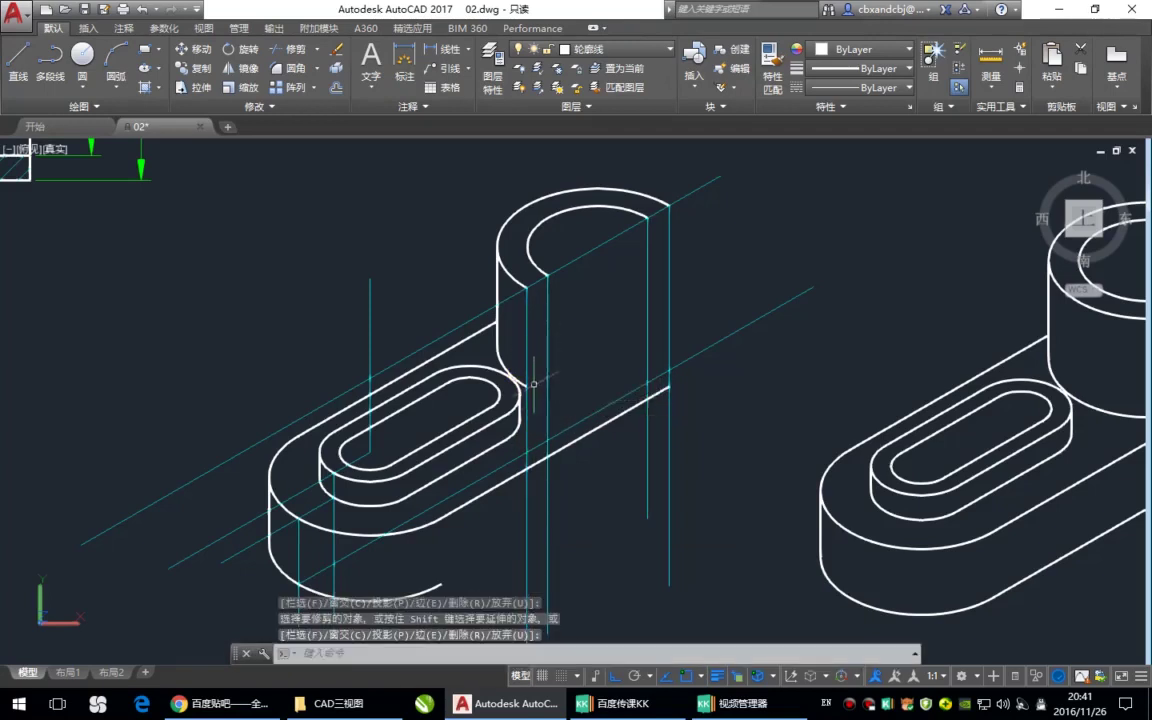
pyautogui.press('Return')
# Copy the bore's inner top arc 20 units straight down to the cylinder base
pyautogui.click(556, 213)
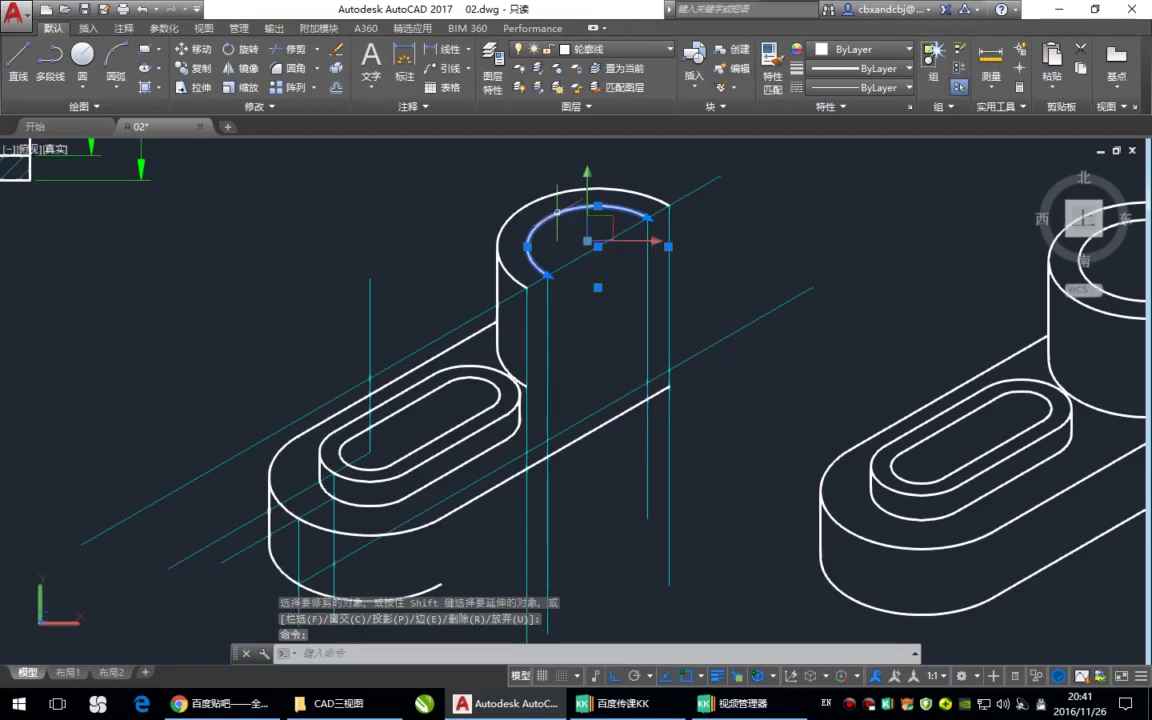
pyautogui.write('co')
pyautogui.press('Return')
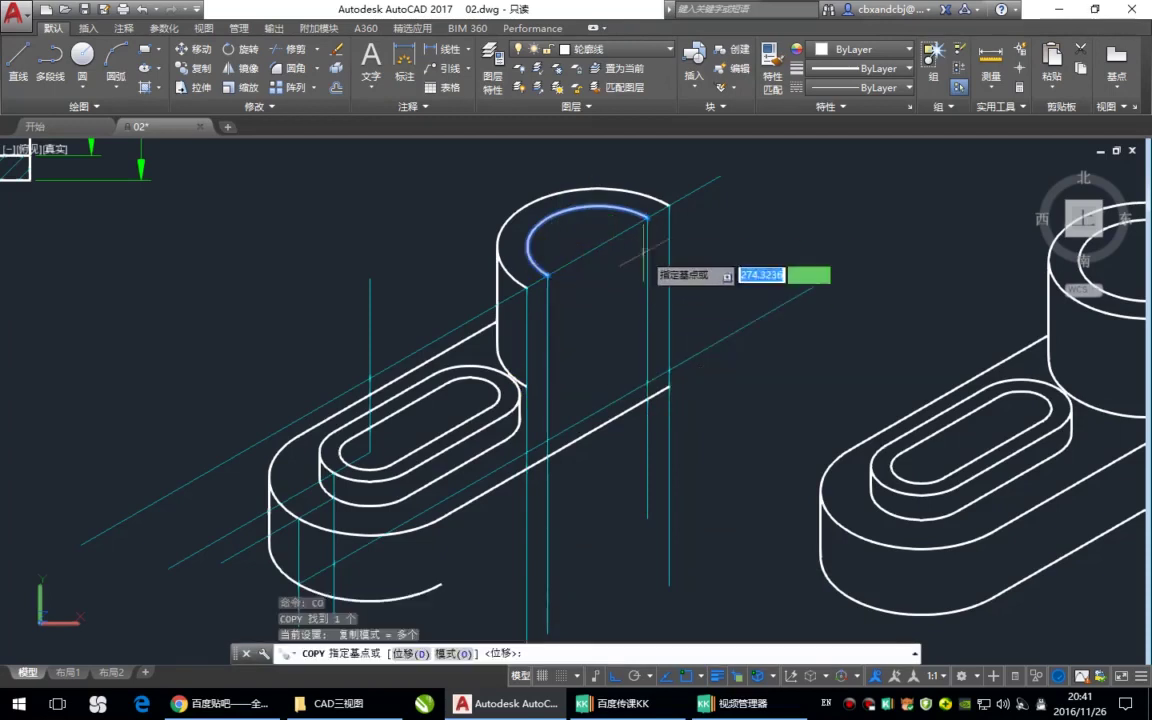
pyautogui.click(648, 216)
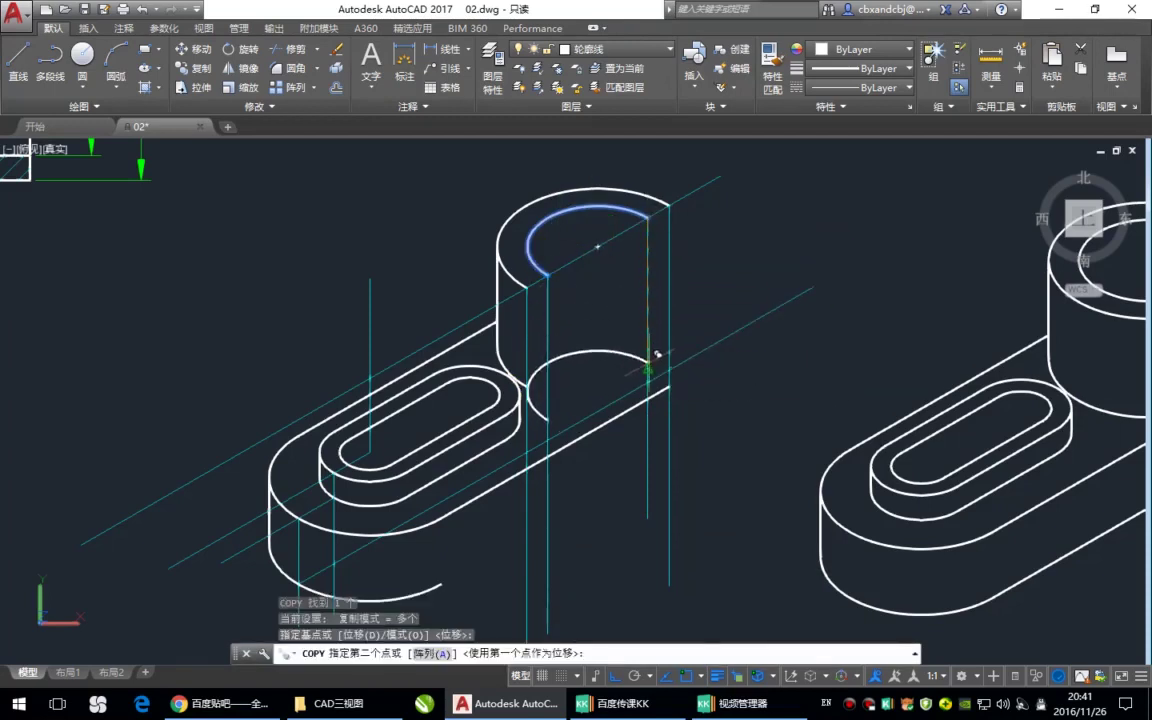
pyautogui.click(649, 377)
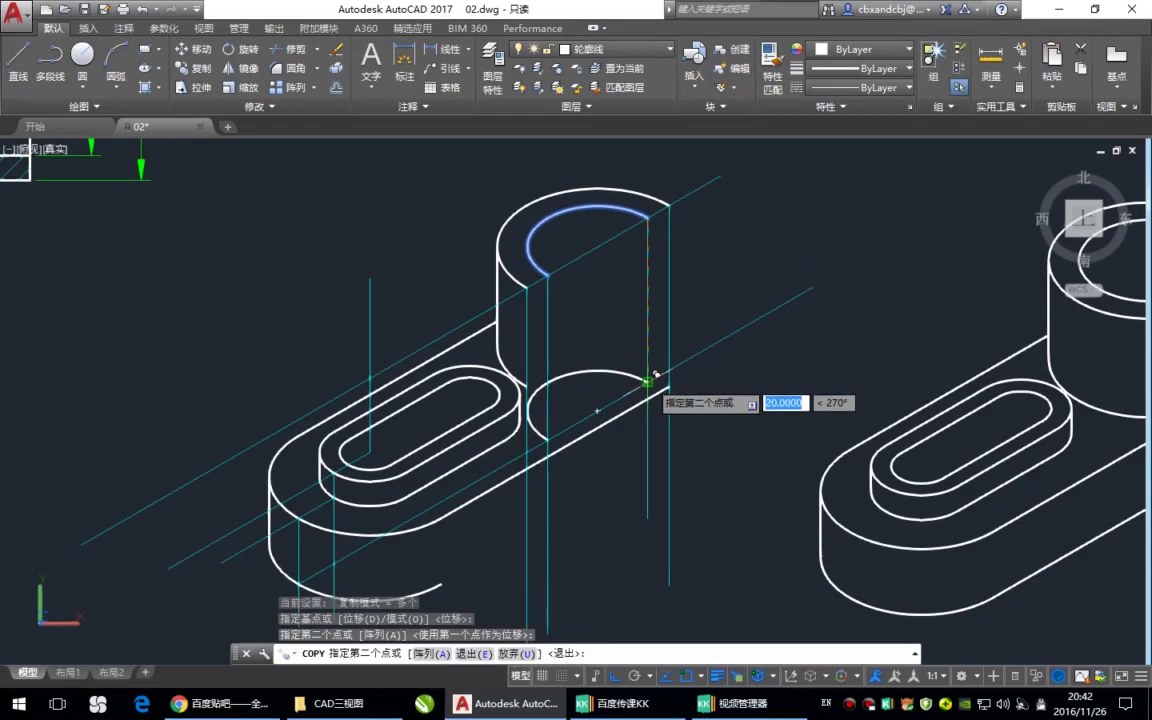
pyautogui.press('Return')
pyautogui.press('Escape')
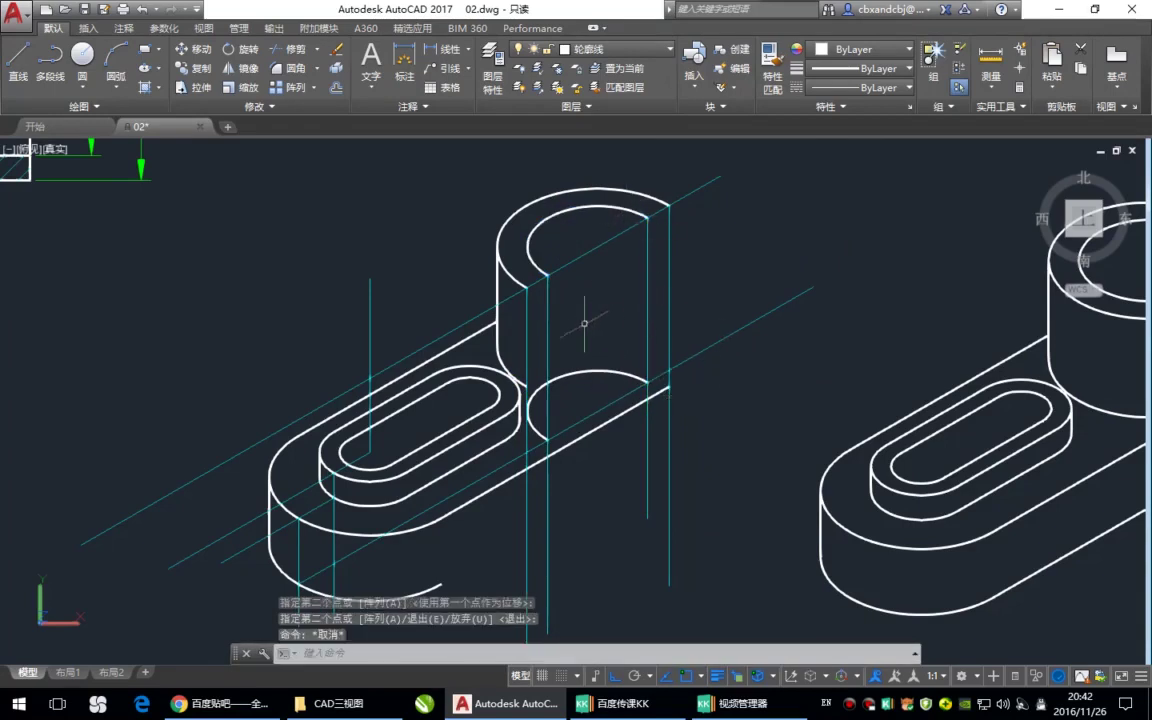
# Trim the copied arc at the vertical construction line
pyautogui.write('tr')
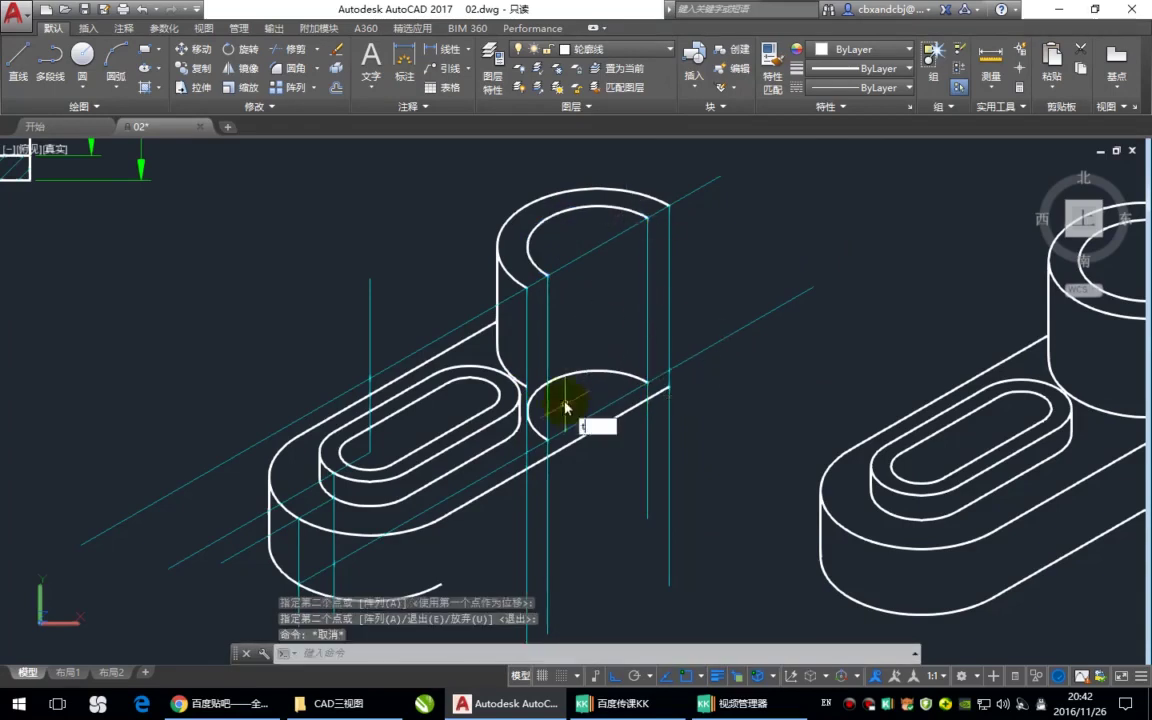
pyautogui.press('Return')
pyautogui.click(548, 368)
pyautogui.press('Return')
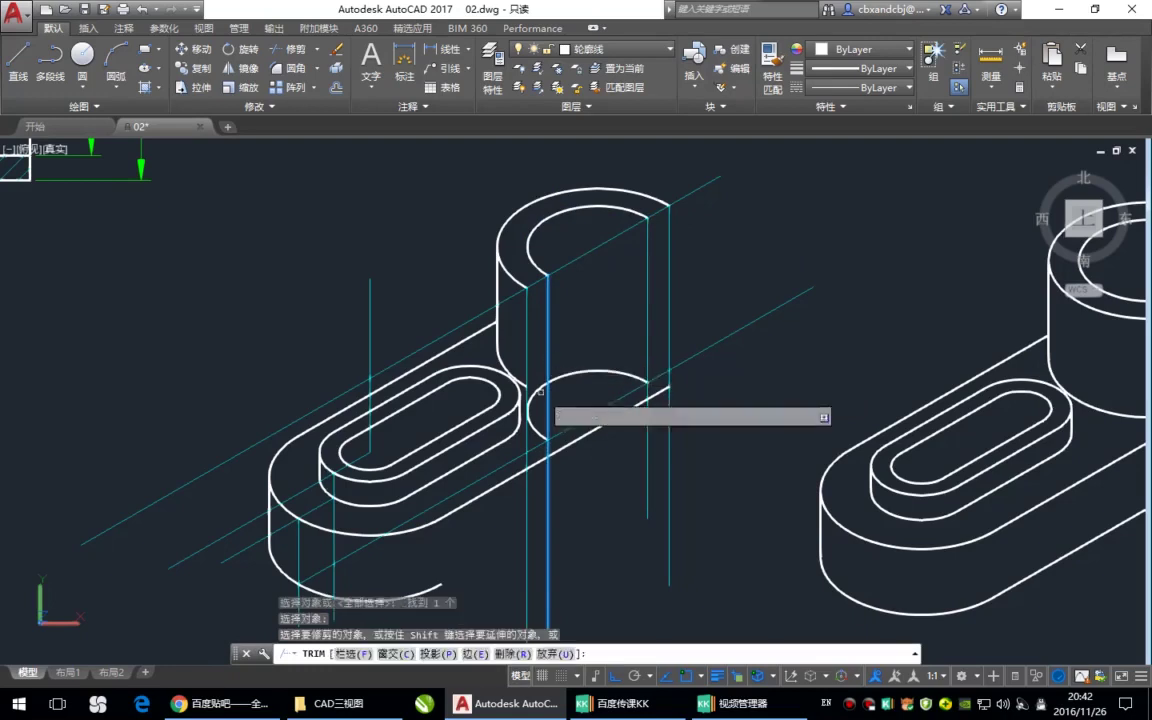
pyautogui.click(532, 405)
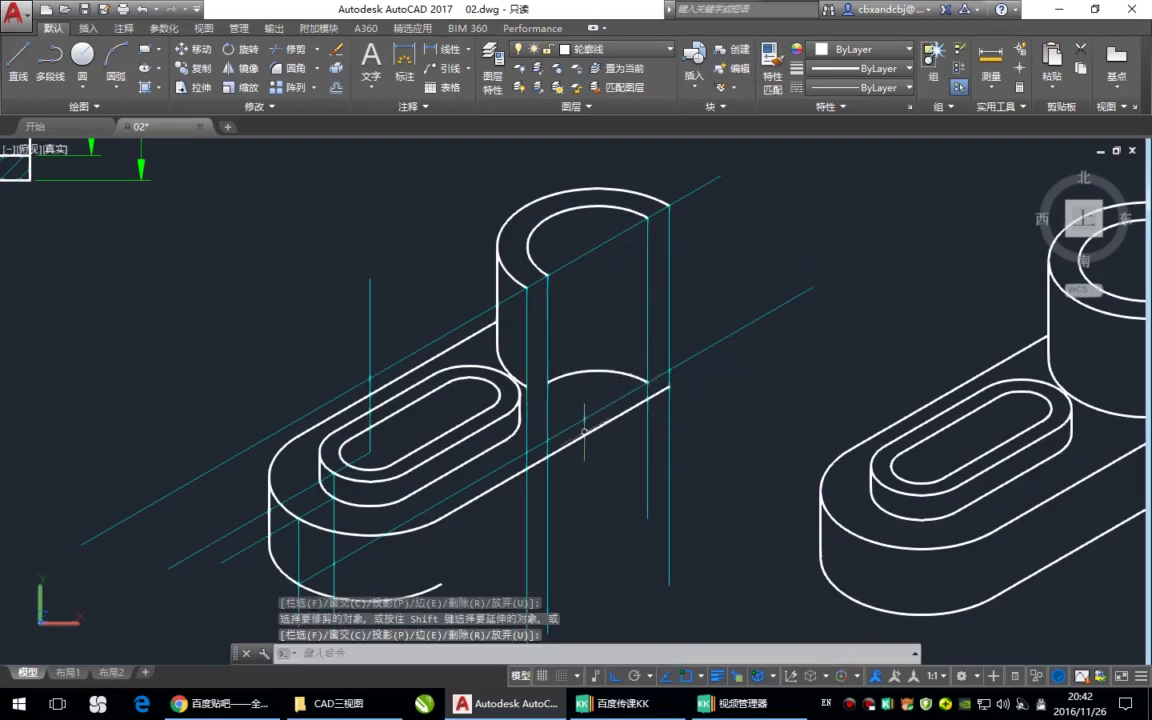
pyautogui.moveTo(585, 430); pyautogui.dragTo(612, 416, button='middle')
pyautogui.press('Escape')
# Delete the lower edge line right of the arc and zoom in
pyautogui.click(608, 416)
pyautogui.press('Delete')
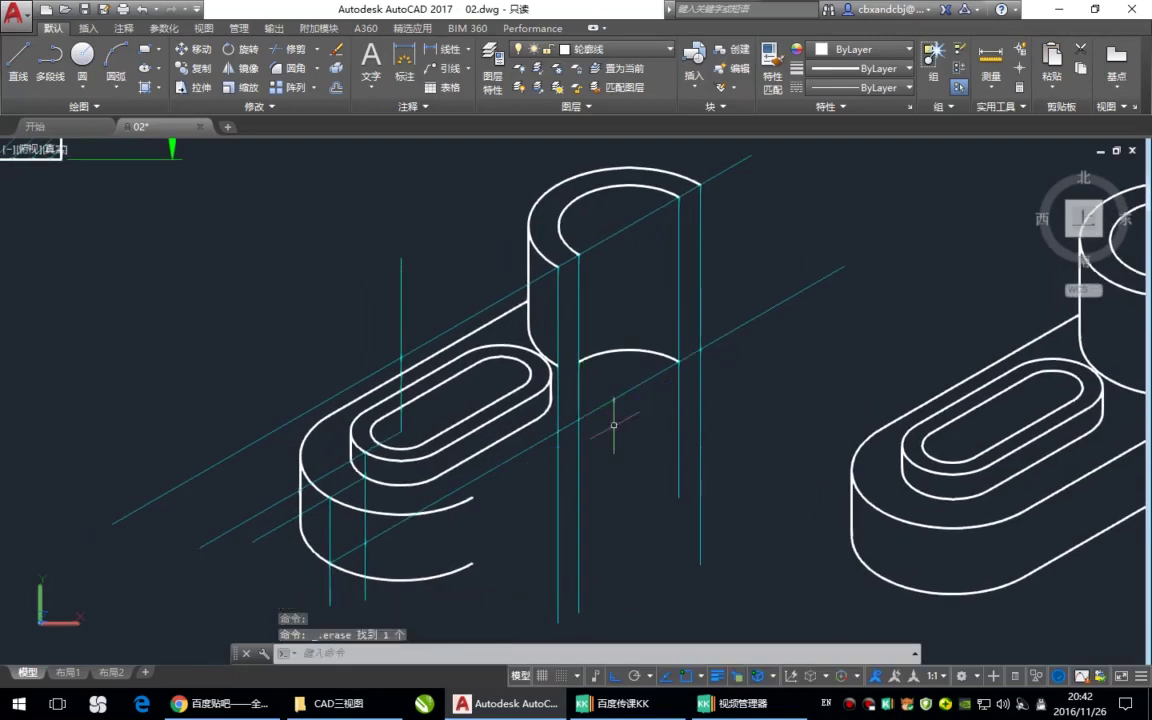
pyautogui.scroll(1, 612, 430)
pyautogui.scroll(1, 575, 370)
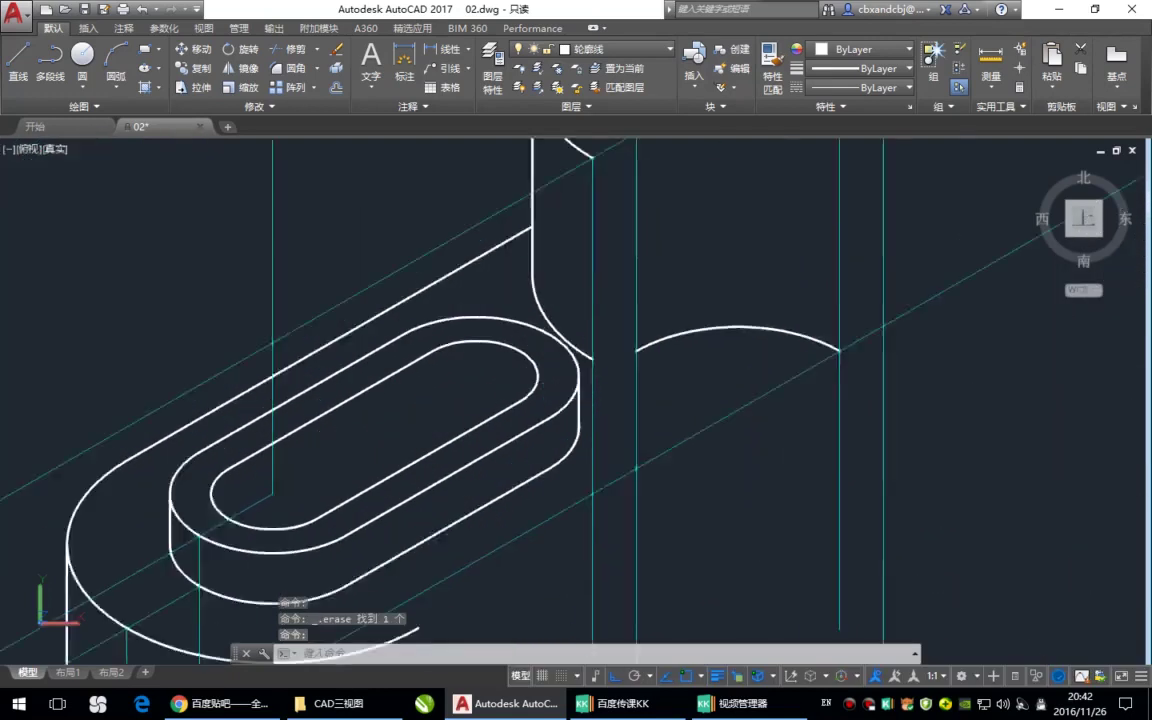
pyautogui.scroll(2, 575, 370)
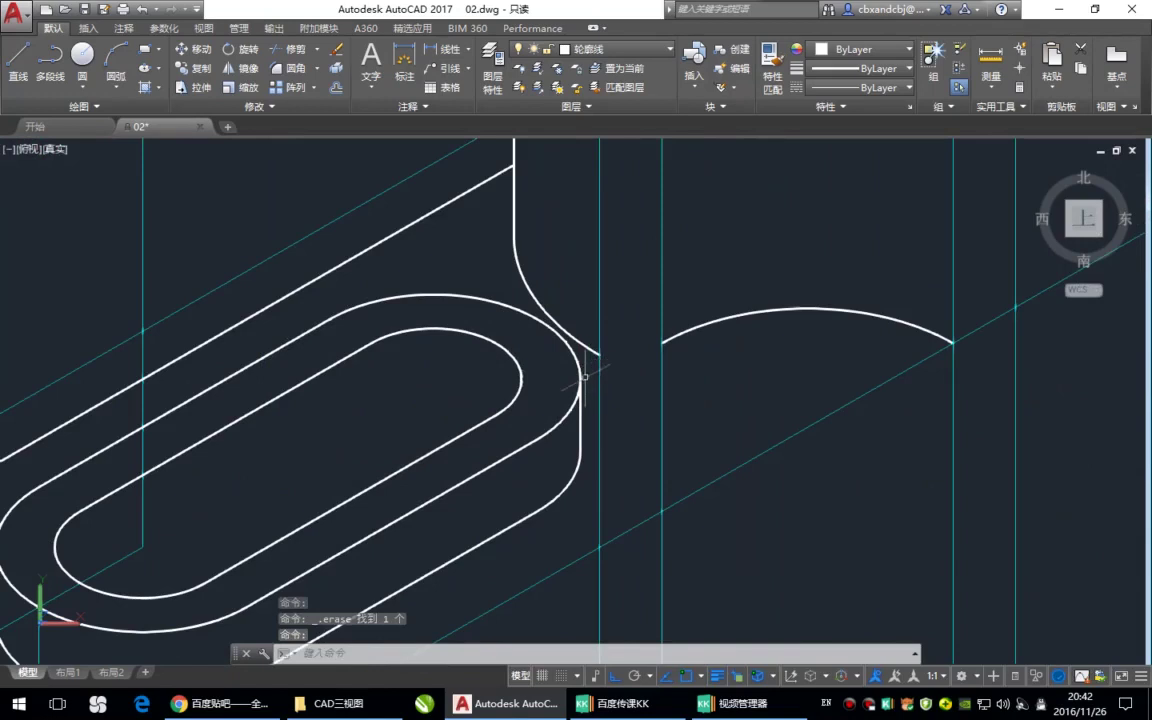
pyautogui.write('l')
# Draw a short line from the arc-column junction into the oval
pyautogui.press('Return')
pyautogui.click(597, 353)
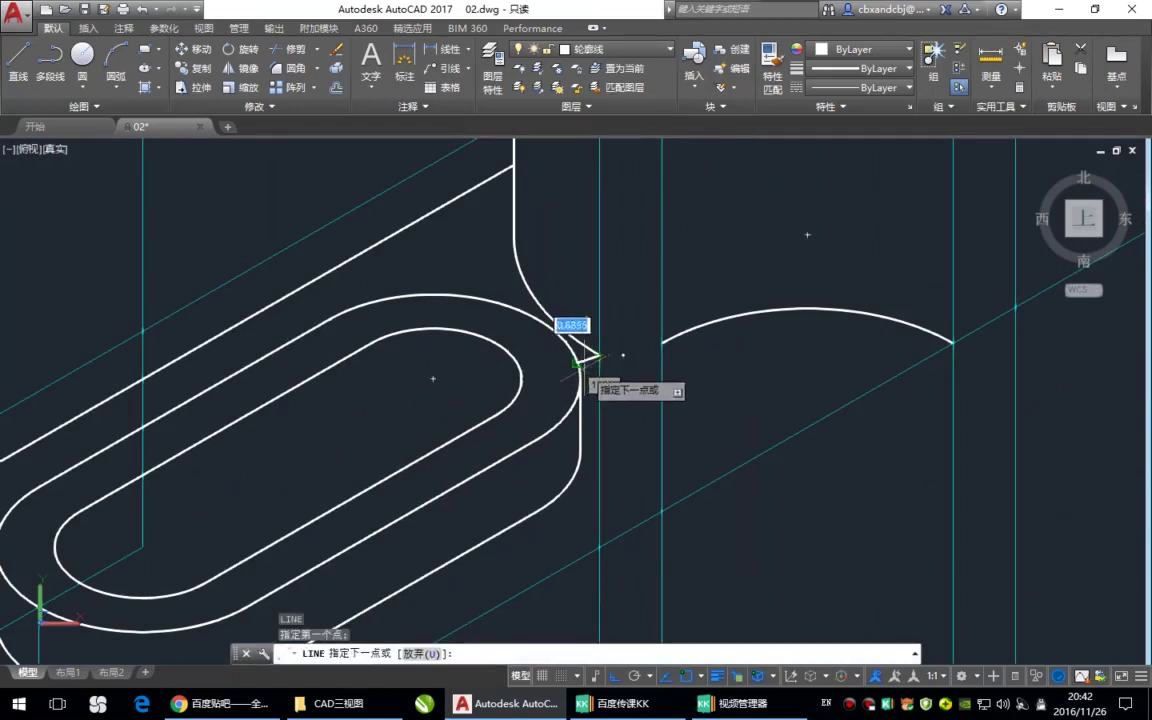
pyautogui.click(542, 388)
pyautogui.press('Return')
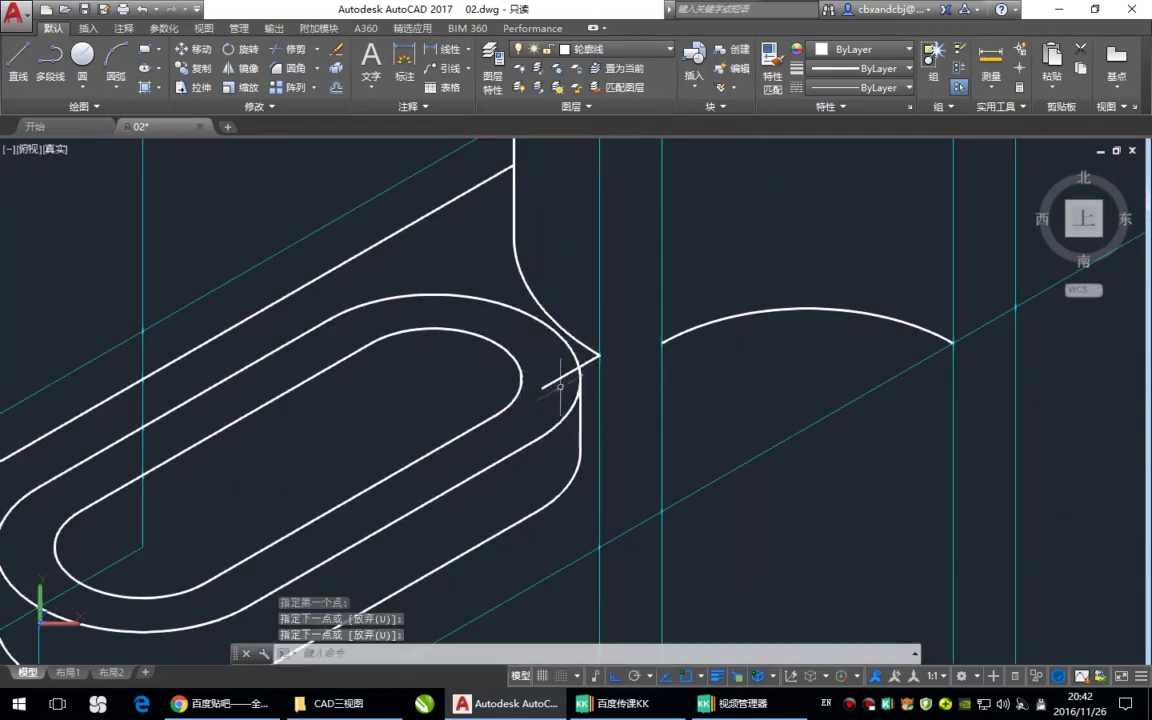
# Trim the short line, then undo and Redo so the short line is restored
pyautogui.write('tr')
pyautogui.press('Return')
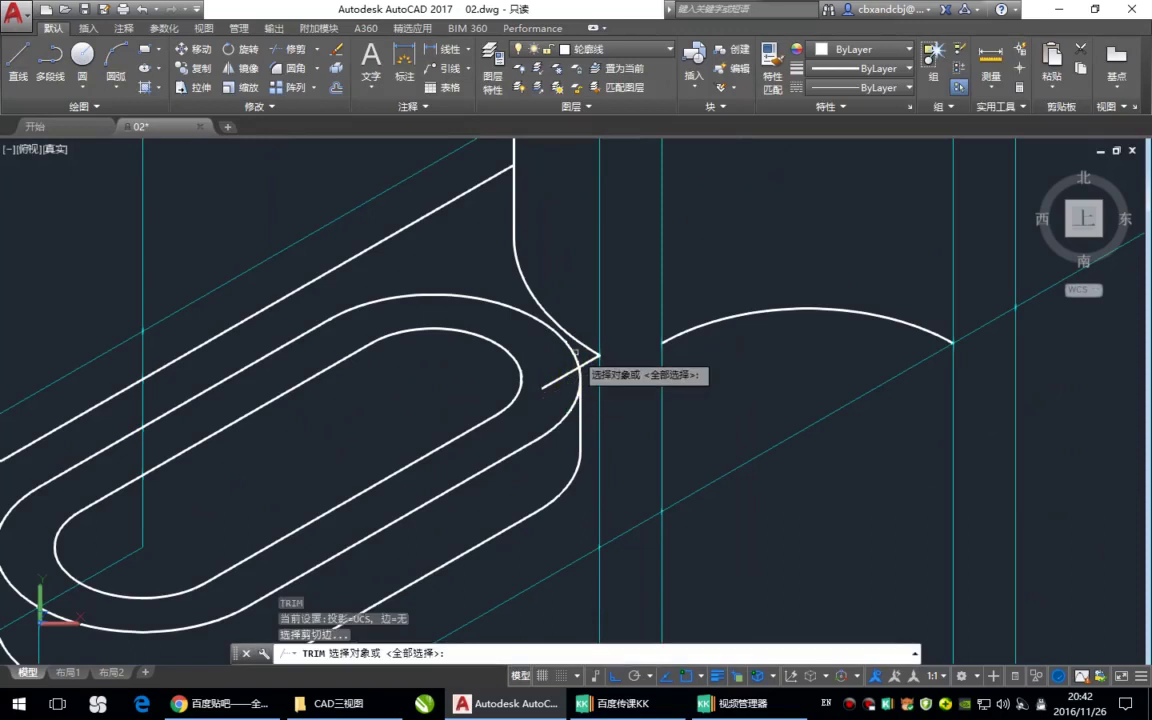
pyautogui.press('Return')
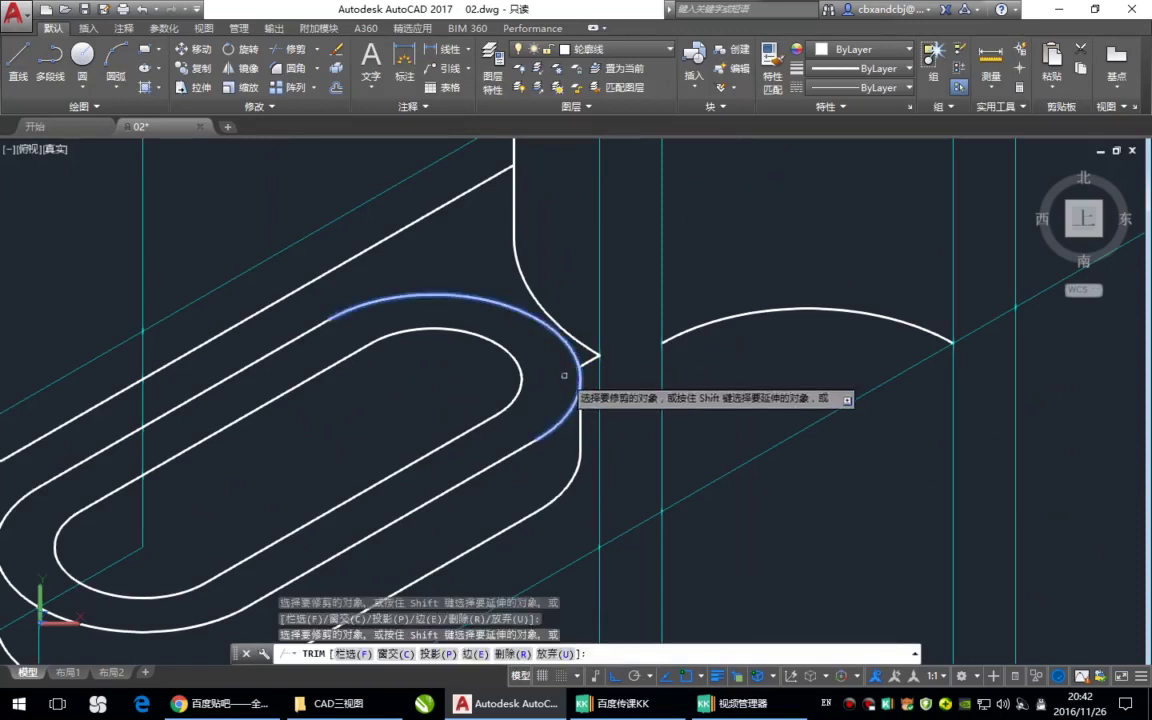
pyautogui.click(560, 377)
pyautogui.hotkey('ctrl', 'z')
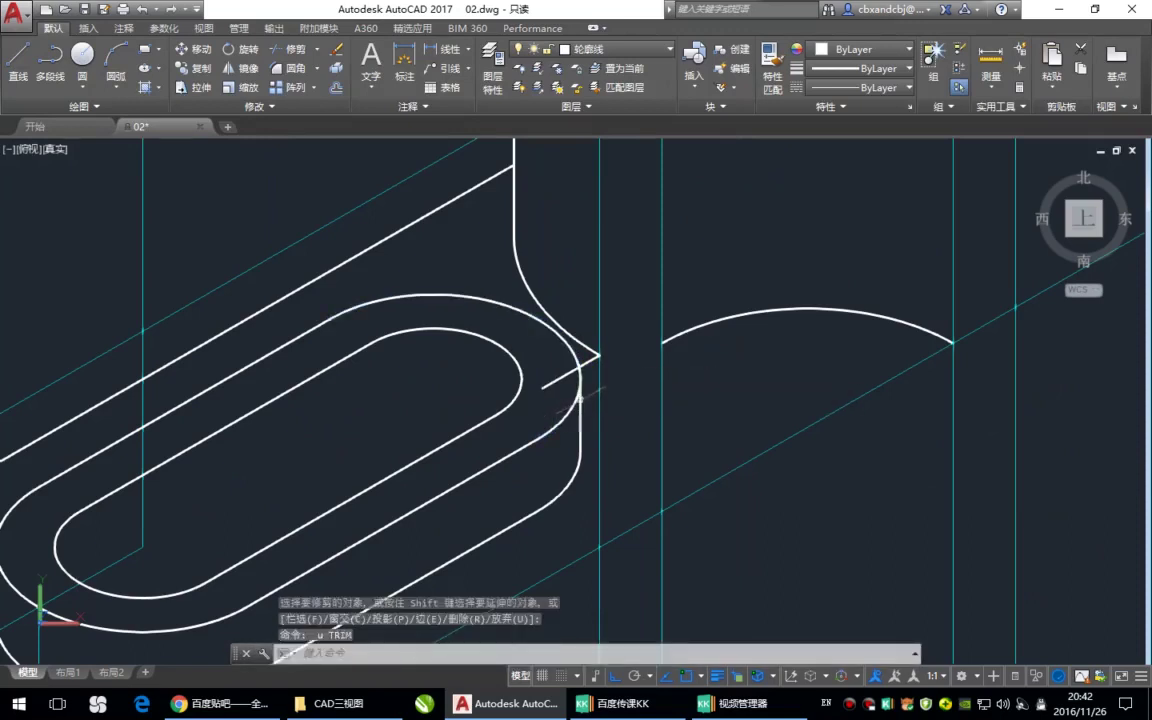
pyautogui.write('u')
pyautogui.press('Return')
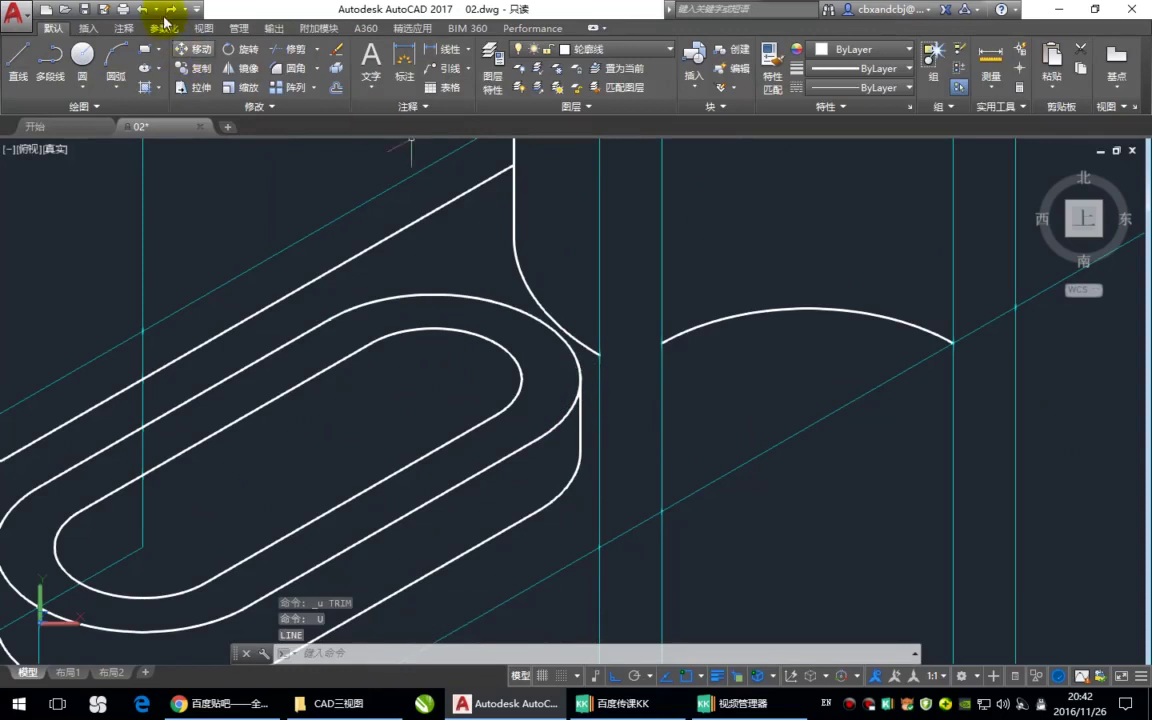
pyautogui.click(170, 9)
pyautogui.scroll(-3, 468, 396)
# Select the long base diagonal and start stretching its end, then cancel the stretch
pyautogui.click(401, 438)
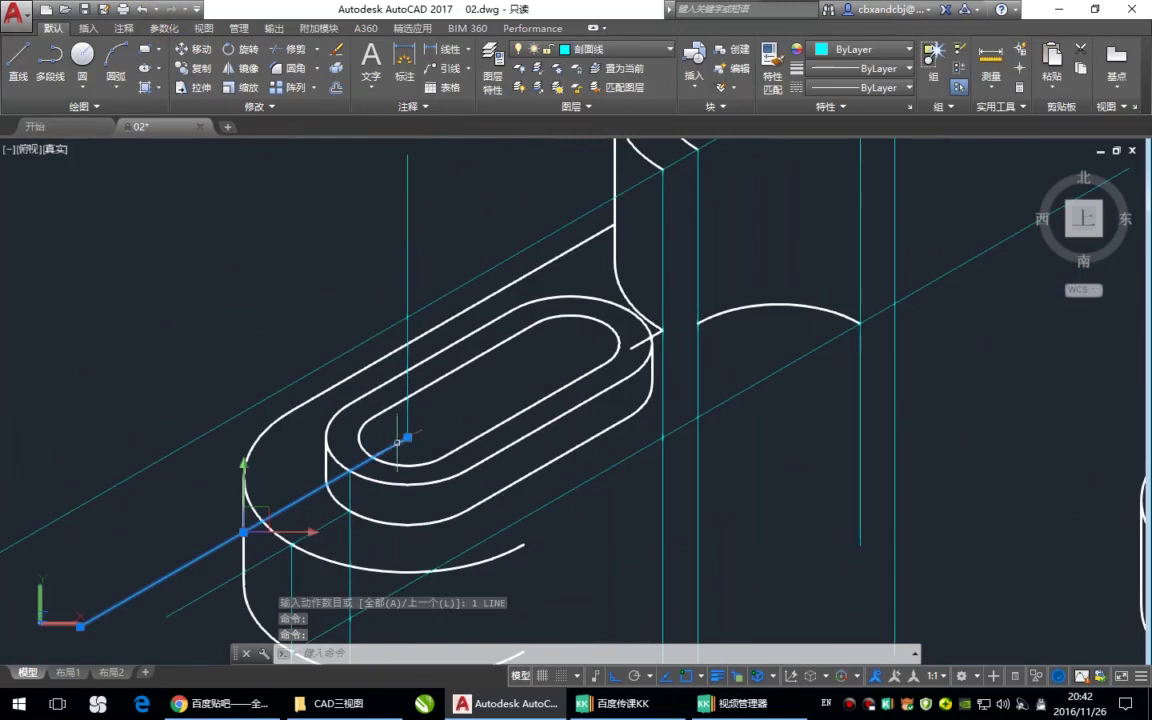
pyautogui.click(407, 437)
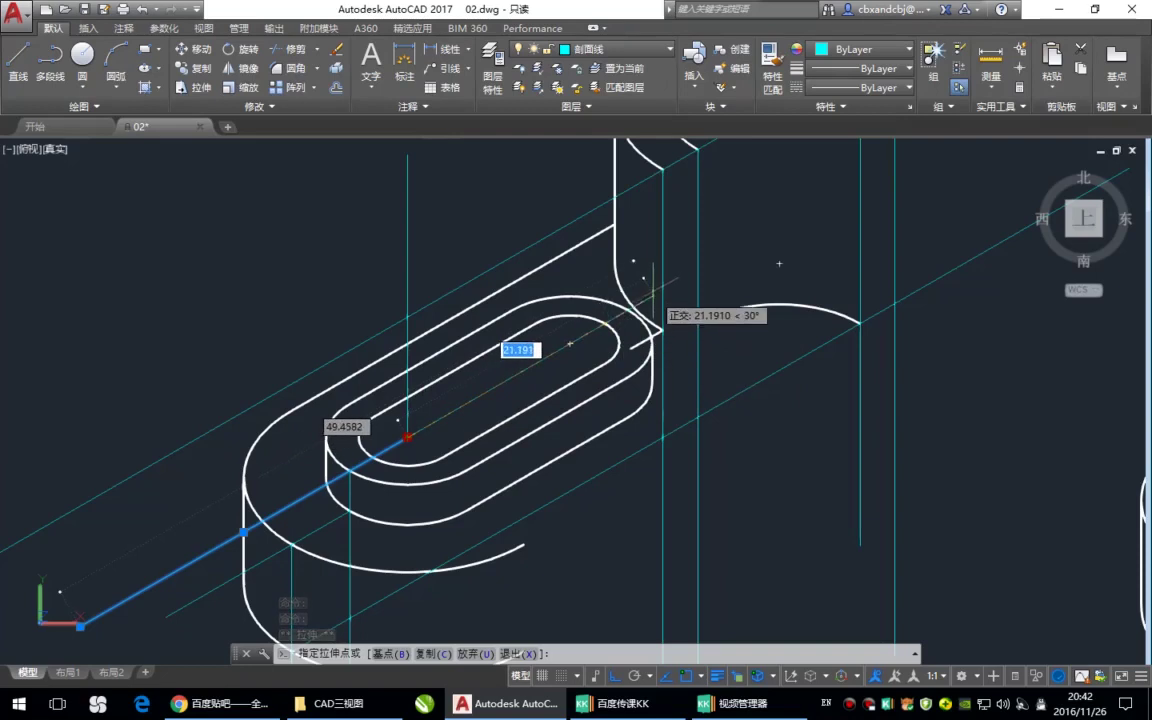
pyautogui.press('Escape')
pyautogui.moveTo(592, 397); pyautogui.dragTo(583, 419, button='middle')
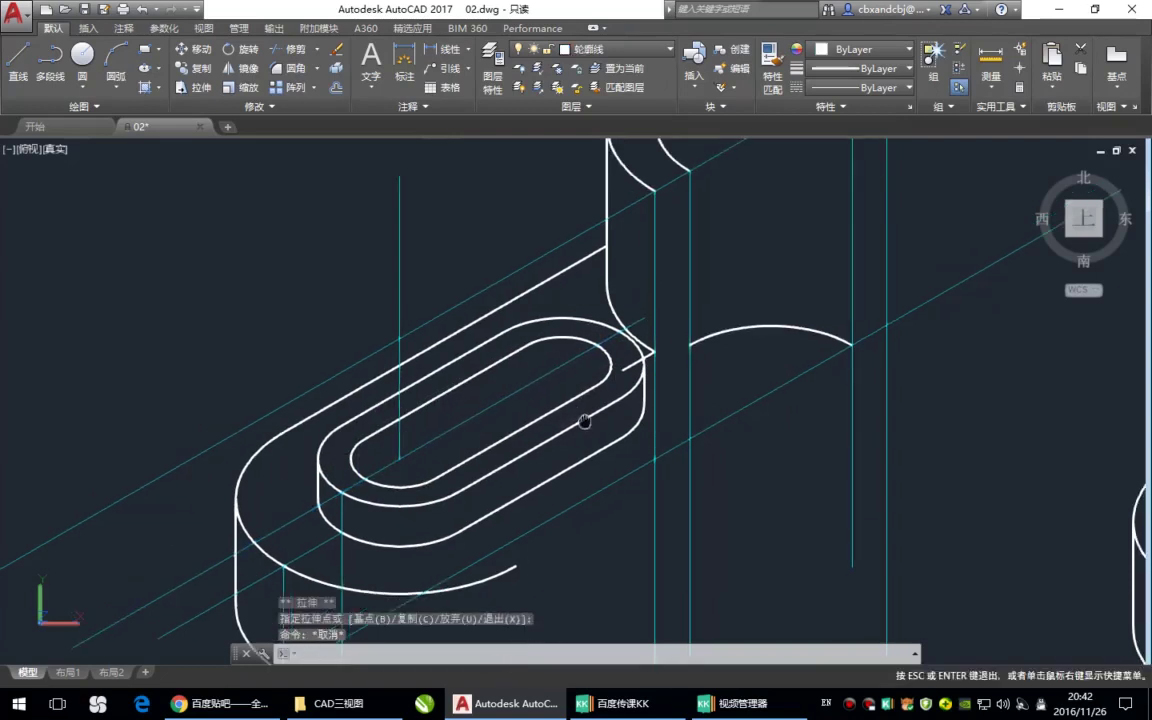
# Draw a vertical line from the slot's right end down below the bracket's base
pyautogui.write('l')
pyautogui.press('Return')
pyautogui.click(597, 347)
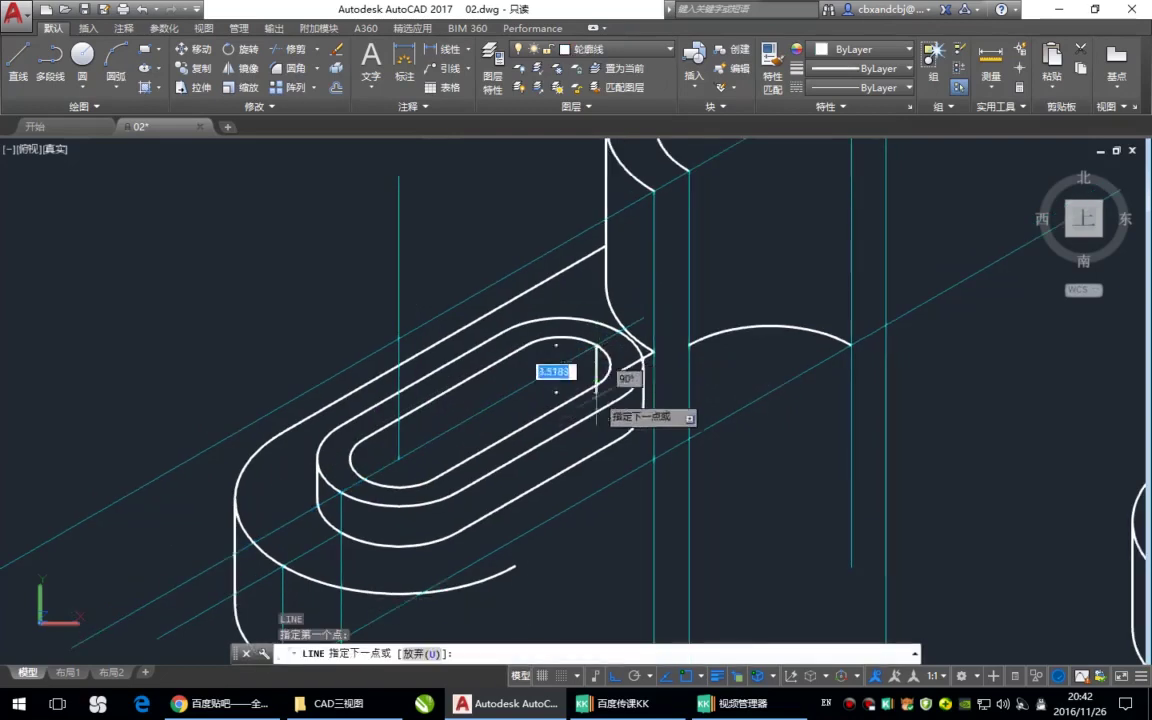
pyautogui.click(596, 437)
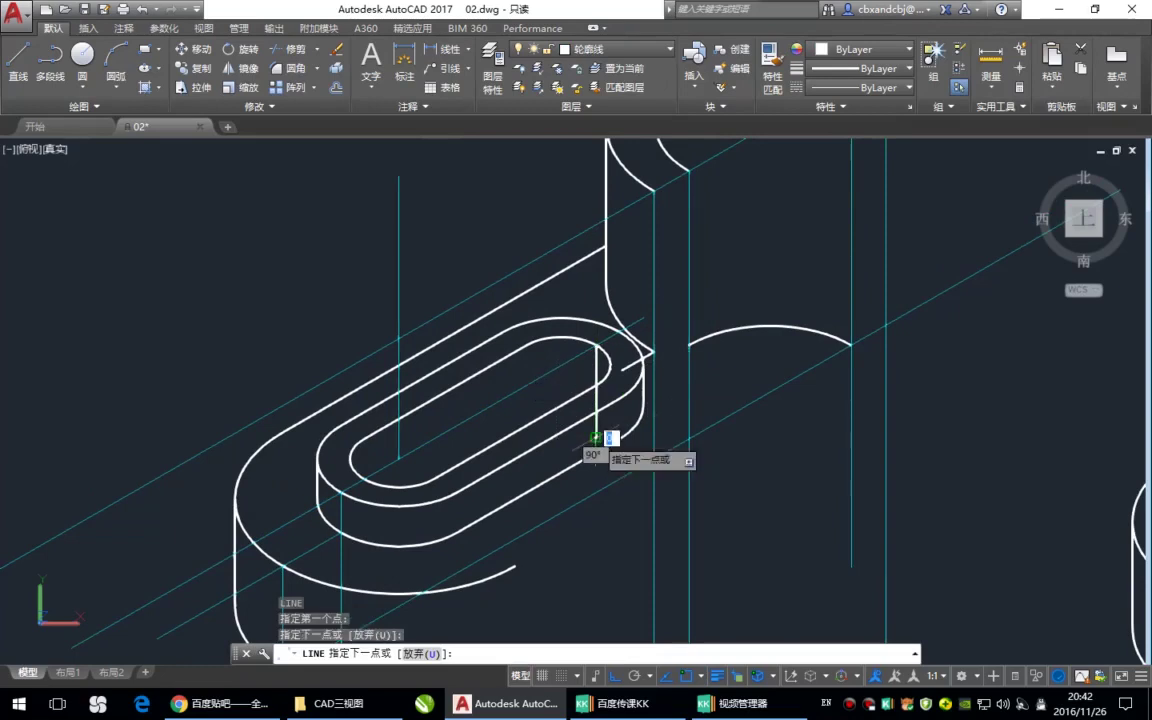
pyautogui.moveTo(596, 437); pyautogui.dragTo(516, 300, button='middle')
pyautogui.hotkey('ctrl', 'z')
pyautogui.moveTo(548, 360); pyautogui.dragTo(470, 565, button='middle')
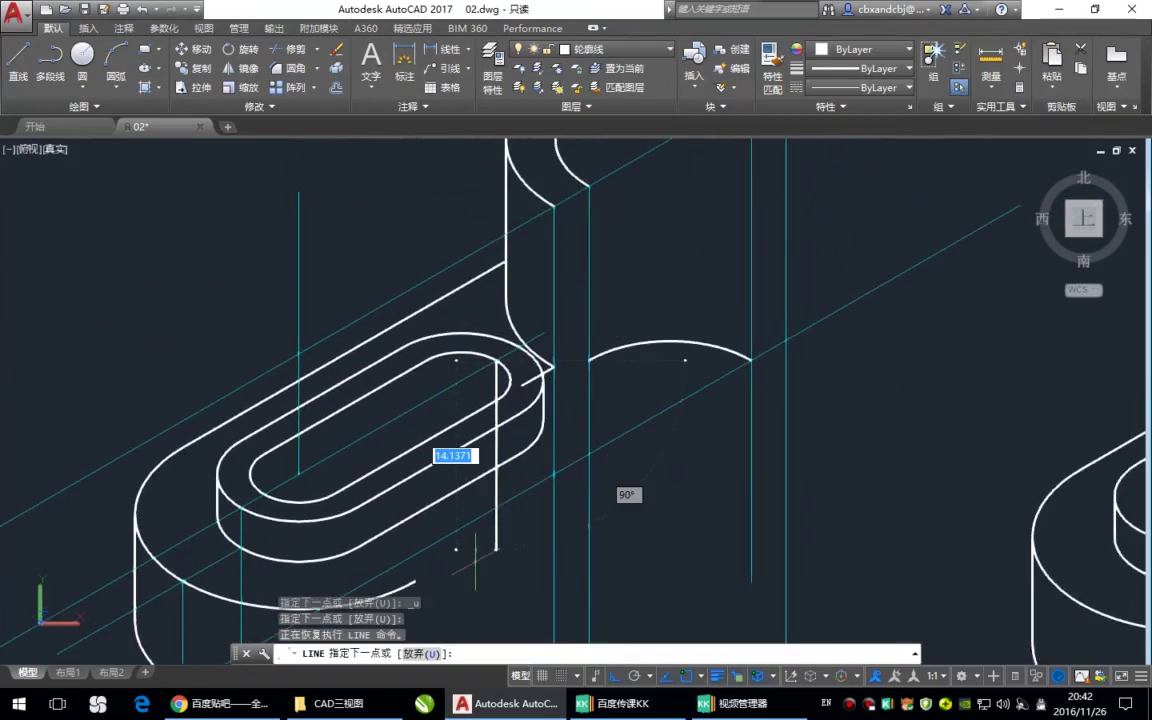
pyautogui.click(493, 563)
pyautogui.press('Return')
pyautogui.press('Return')
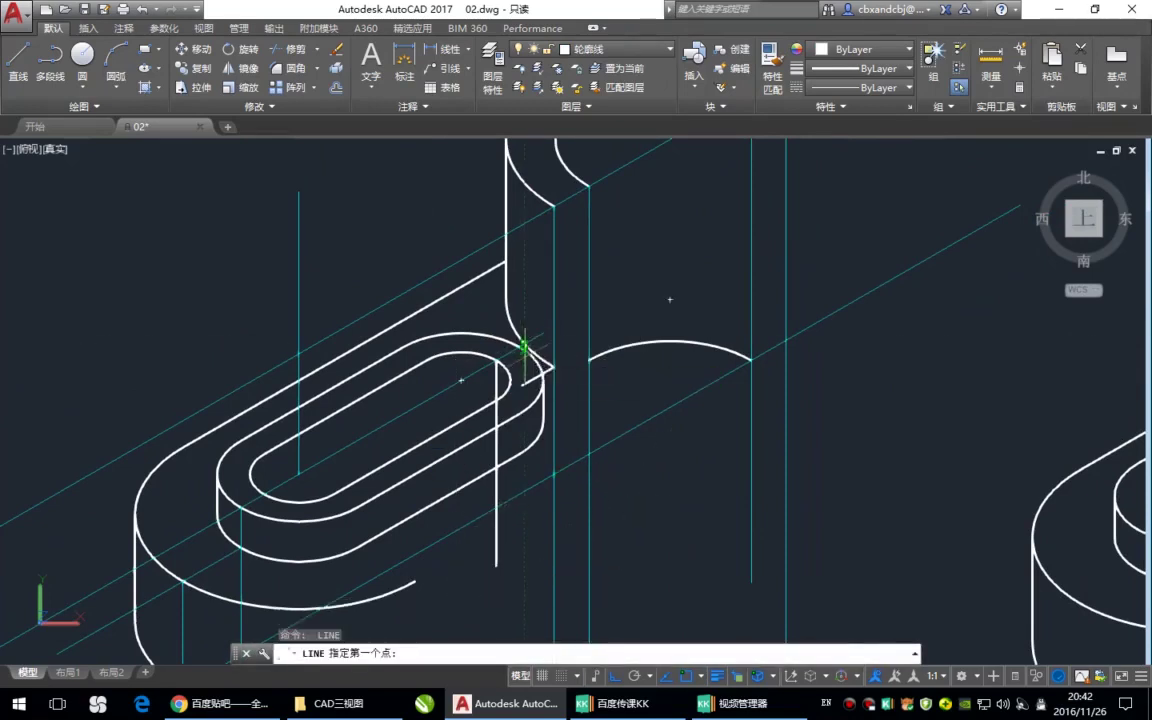
# Draw a vertical line downward from the top corner
pyautogui.scroll(2, 524, 350)
pyautogui.click(516, 343)
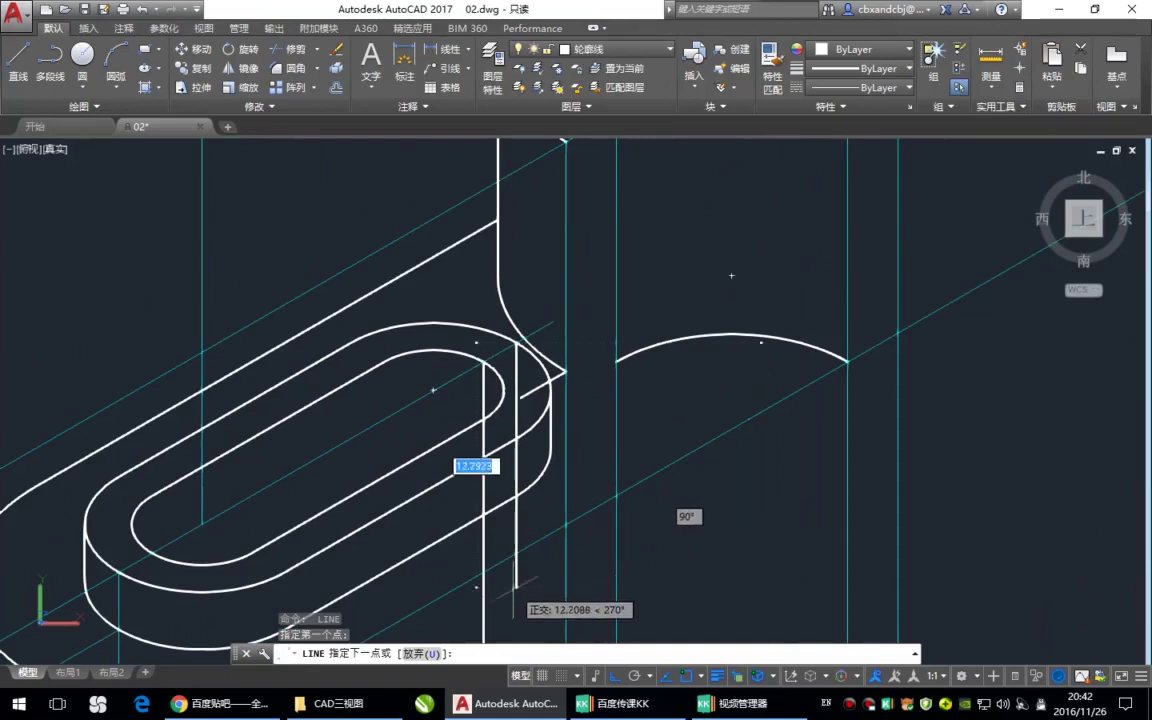
pyautogui.click(513, 595)
pyautogui.press('Return')
# Fillet the diagonal and the new vertical line into a sharp corner
pyautogui.scroll(3, 537, 404)
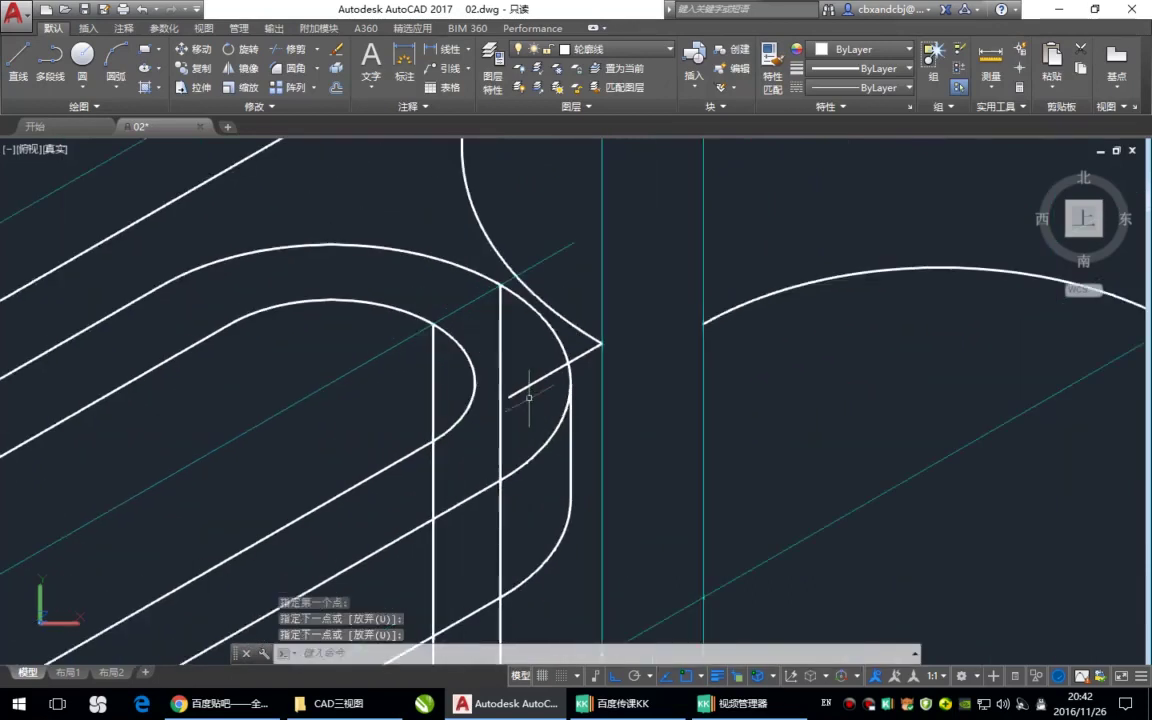
pyautogui.write('f')
pyautogui.press('Return')
pyautogui.click(511, 395)
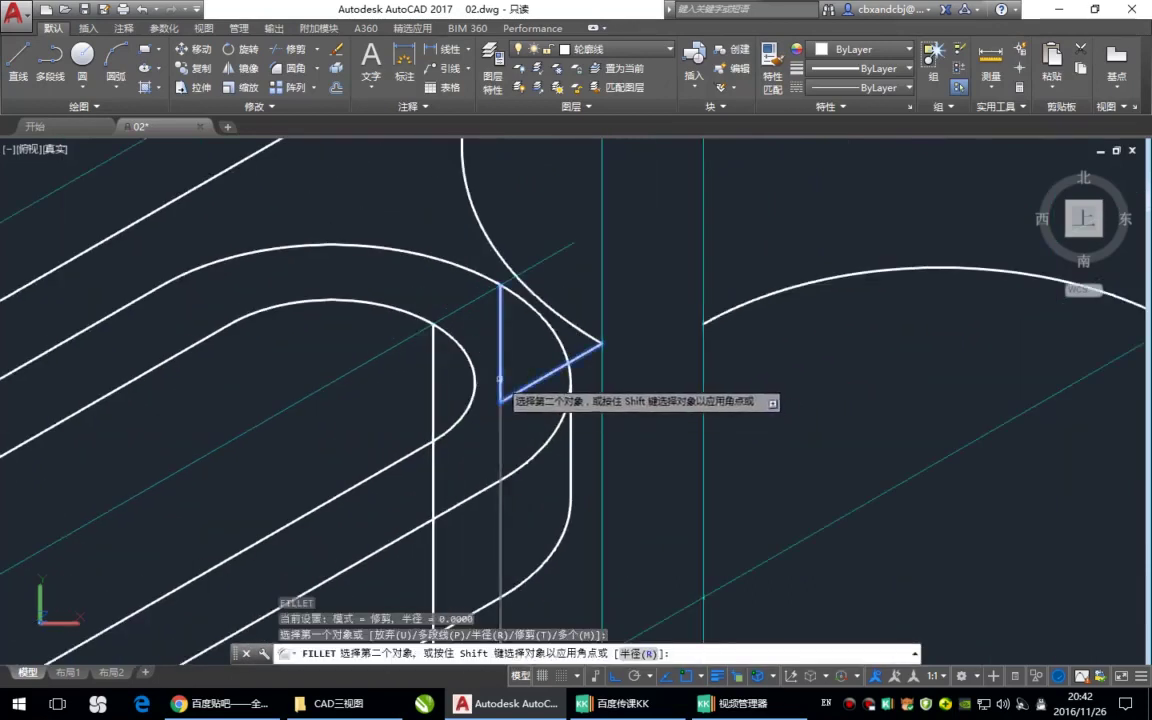
pyautogui.click(499, 375)
# Move the small corner triangle onto the cyan section layer 剖面线
pyautogui.scroll(-2, 525, 432)
pyautogui.click(465, 380)
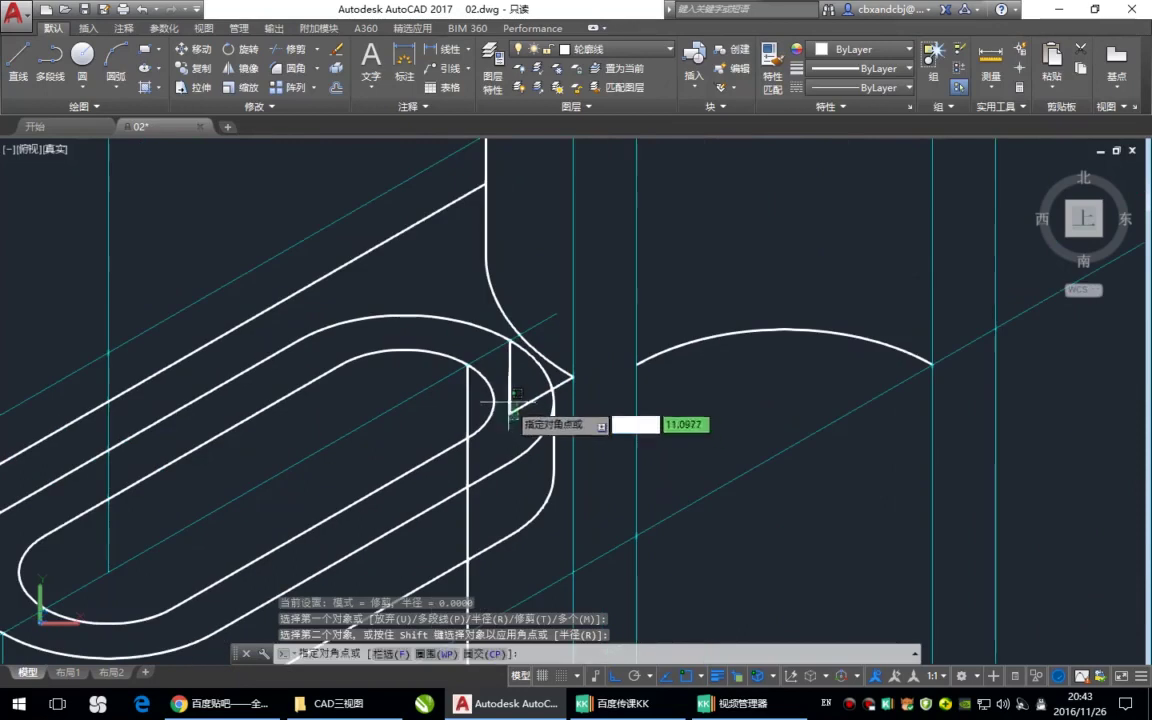
pyautogui.click(600, 395)
pyautogui.click(594, 63)
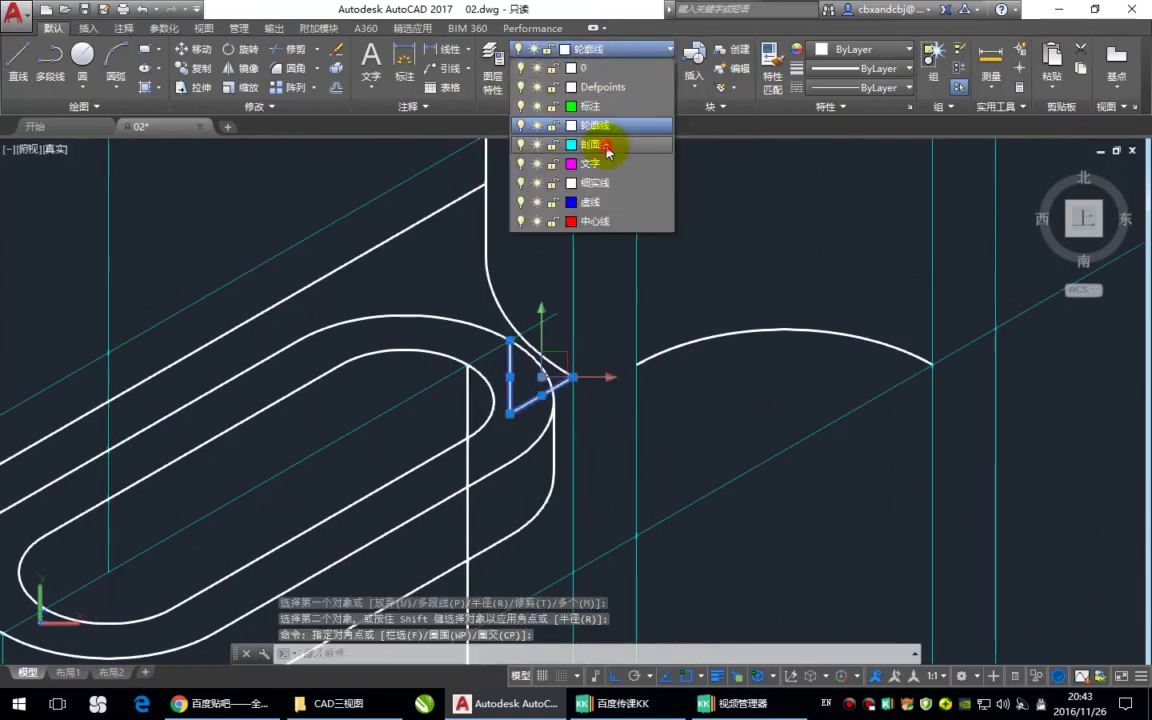
pyautogui.click(575, 139)
pyautogui.press('Escape')
pyautogui.moveTo(561, 433); pyautogui.dragTo(583, 395, button='middle')
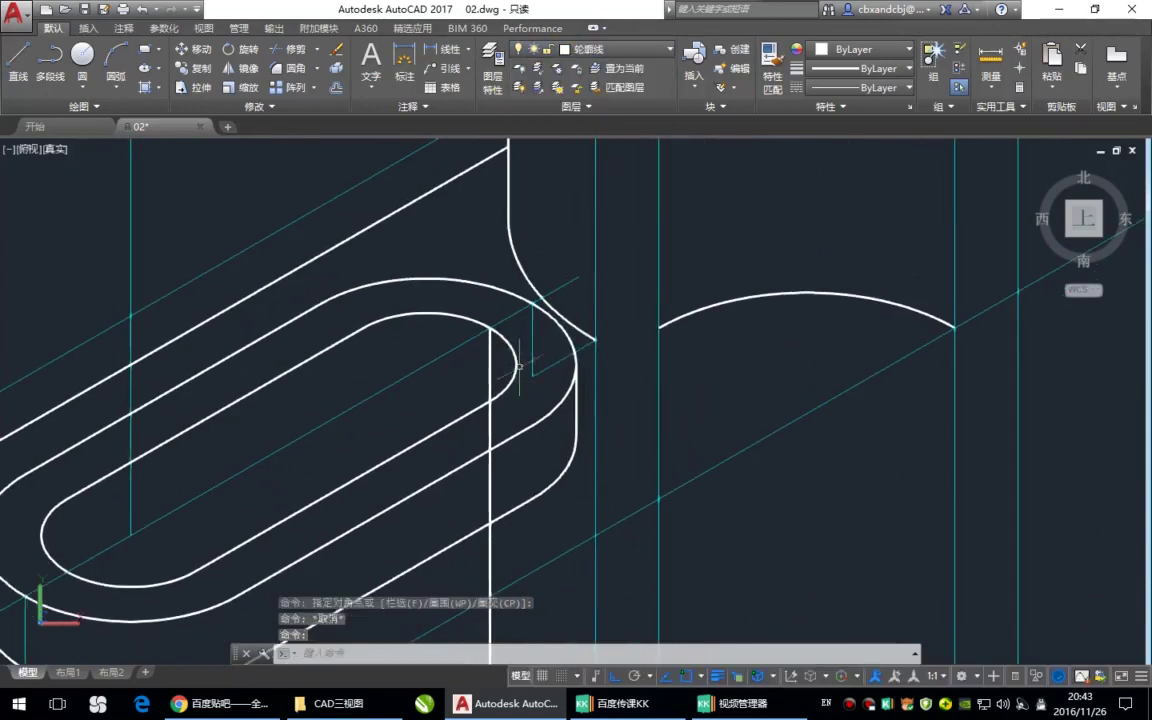
pyautogui.press('Escape')
# Trim the rounded end, right-end arc, inner slot arc and grey arc at the diagonal
pyautogui.write('tr')
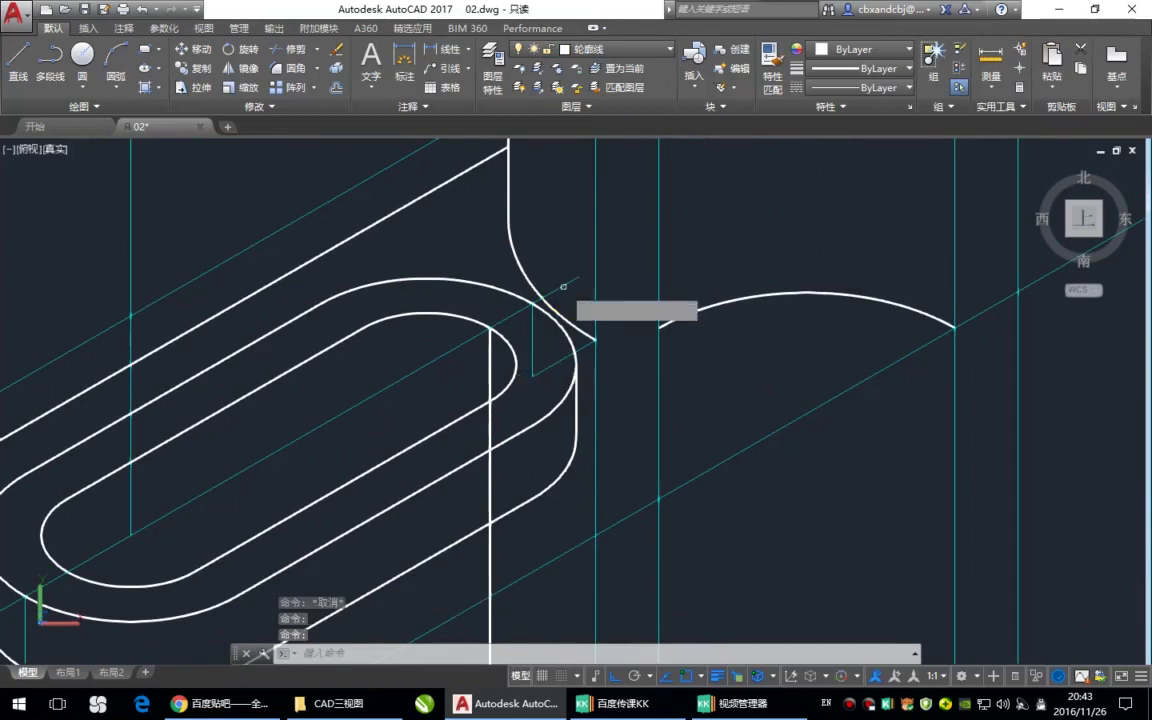
pyautogui.press('Return')
pyautogui.click(555, 290)
pyautogui.press('Return')
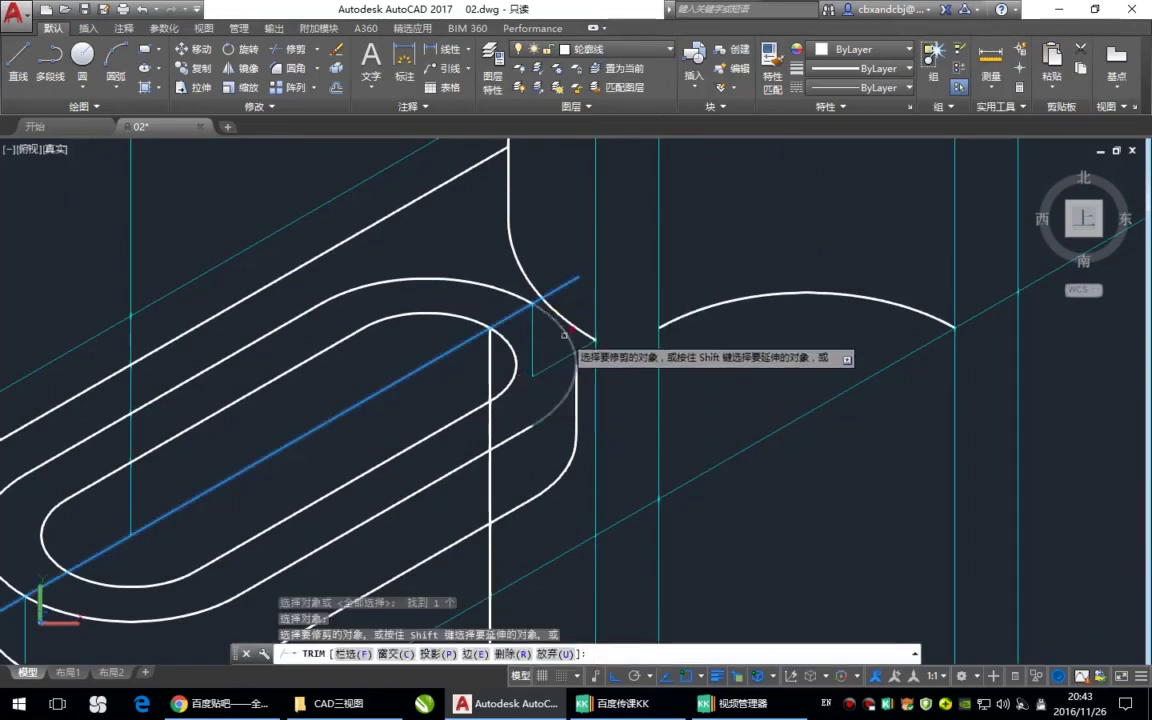
pyautogui.click(570, 380)
pyautogui.moveTo(545, 426); pyautogui.dragTo(592, 391, button='middle')
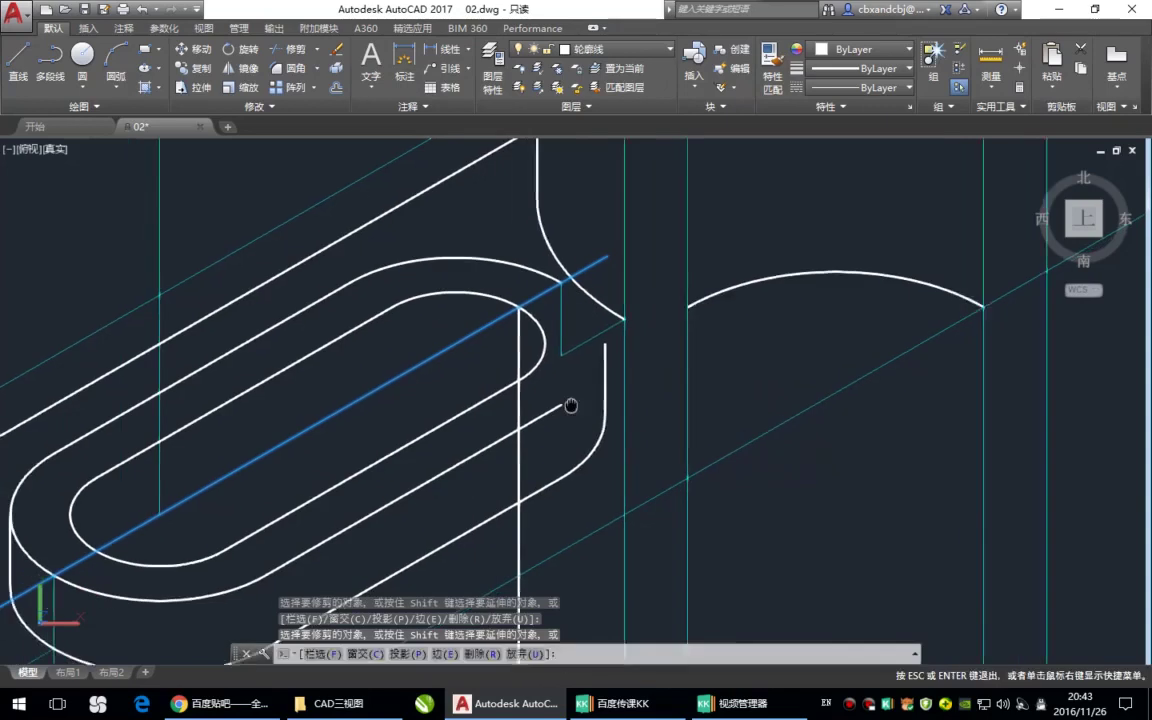
pyautogui.click(563, 319)
pyautogui.moveTo(575, 330); pyautogui.dragTo(649, 284, button='middle')
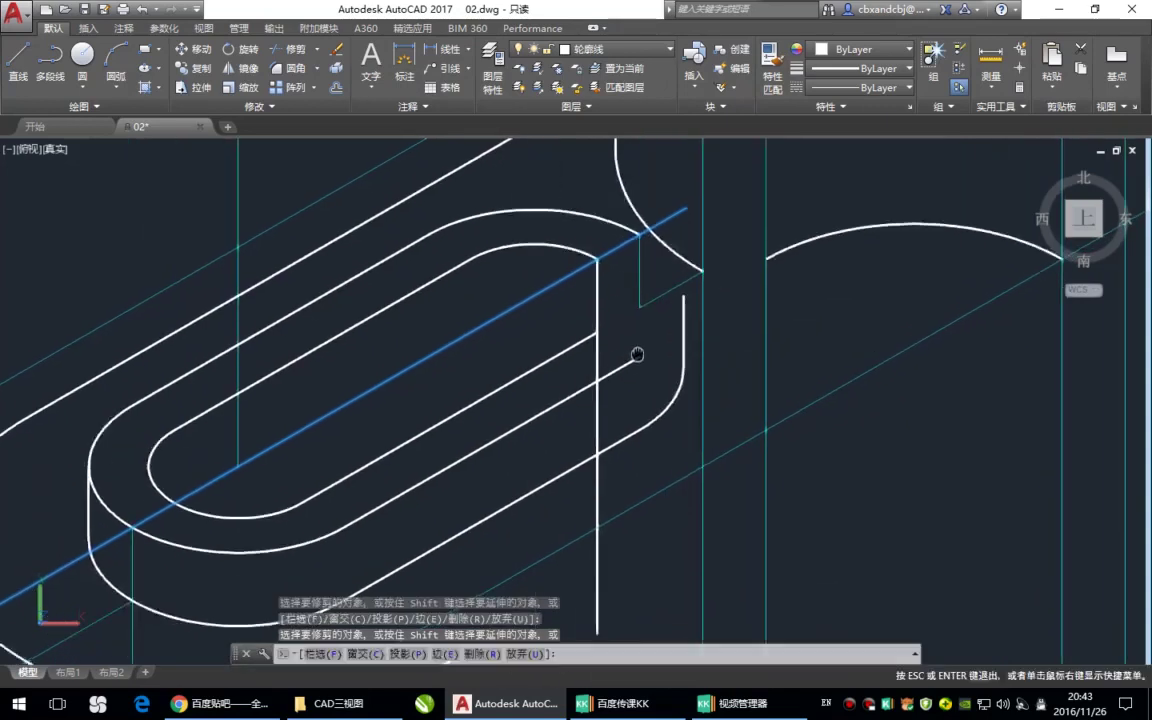
pyautogui.click(283, 499)
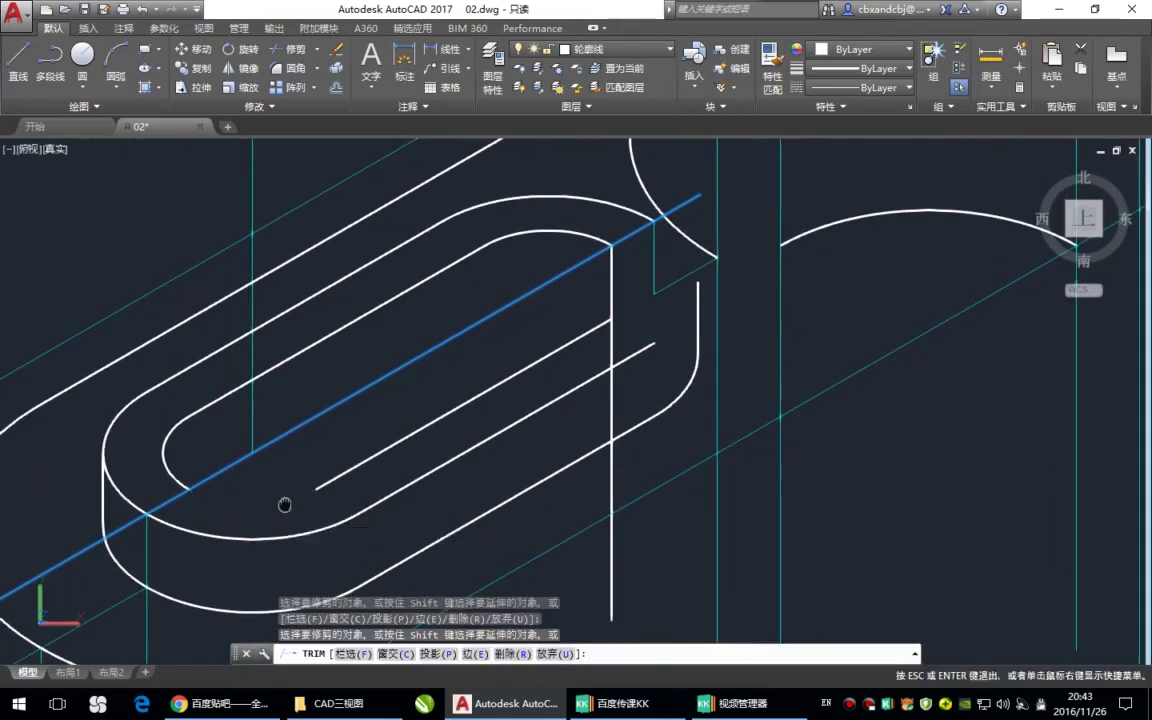
pyautogui.moveTo(283, 499); pyautogui.dragTo(374, 443, button='middle')
pyautogui.click(318, 428)
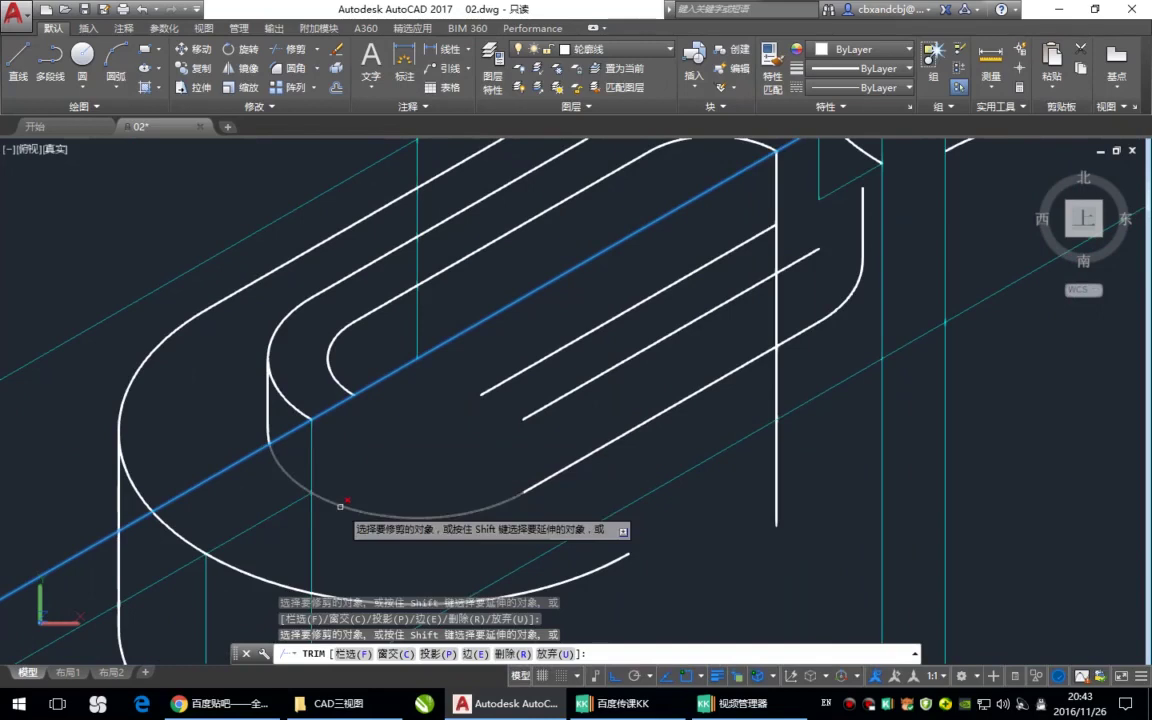
pyautogui.press('space')
# Trim the arc lying right of the vertical cutting line
pyautogui.moveTo(345, 441)
pyautogui.mouseDown(button='middle')
pyautogui.moveTo(483, 386)
pyautogui.moveTo(485, 416)
pyautogui.mouseUp(button='middle')
pyautogui.scroll(1, 458, 437)
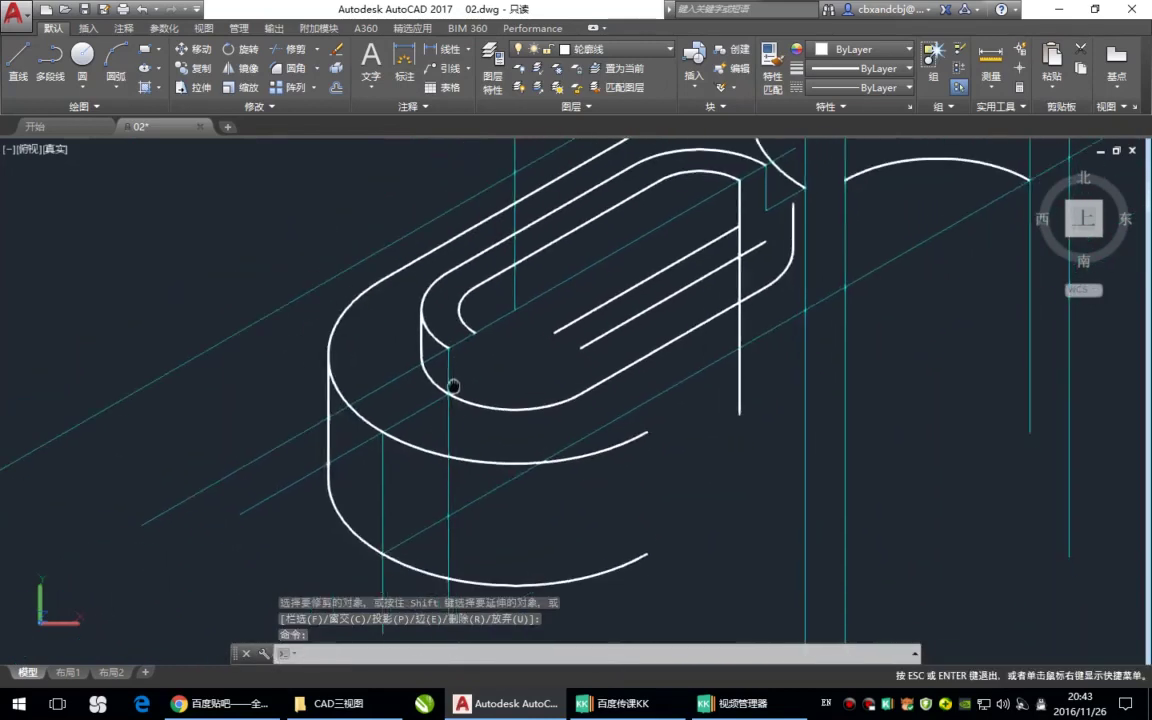
pyautogui.scroll(1, 453, 386)
pyautogui.press('space')
pyautogui.click(445, 392)
pyautogui.click(456, 383)
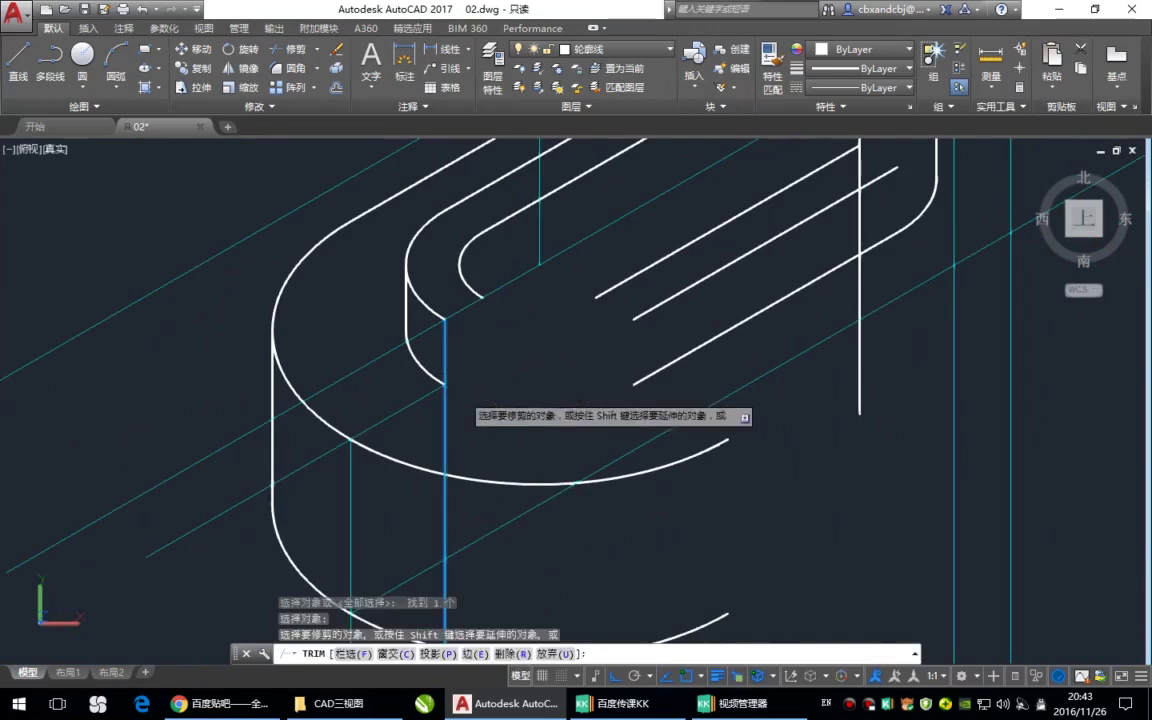
pyautogui.press('space')
# Trim the arc past the diagonal and the base's bottom arc past the lower vertical line
pyautogui.moveTo(468, 432); pyautogui.dragTo(451, 367, button='middle')
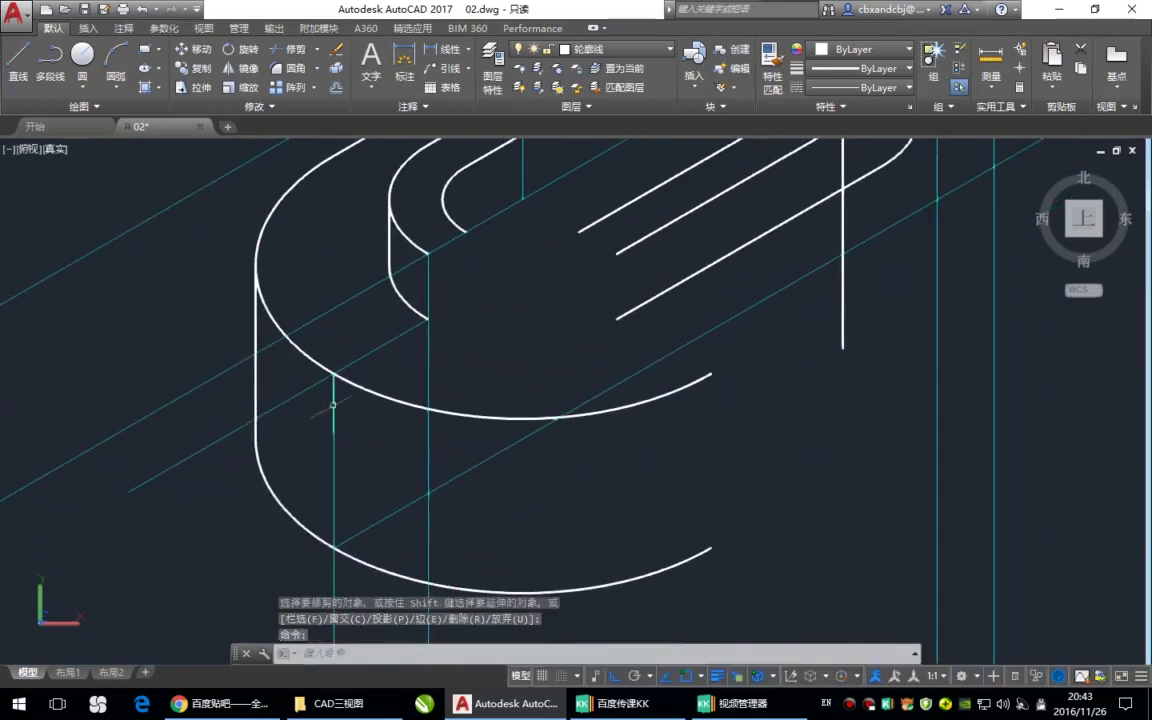
pyautogui.press('space')
pyautogui.click(345, 366)
pyautogui.press('space')
pyautogui.click(355, 385)
pyautogui.press('space')
pyautogui.press('space')
pyautogui.click(334, 510)
pyautogui.press('space')
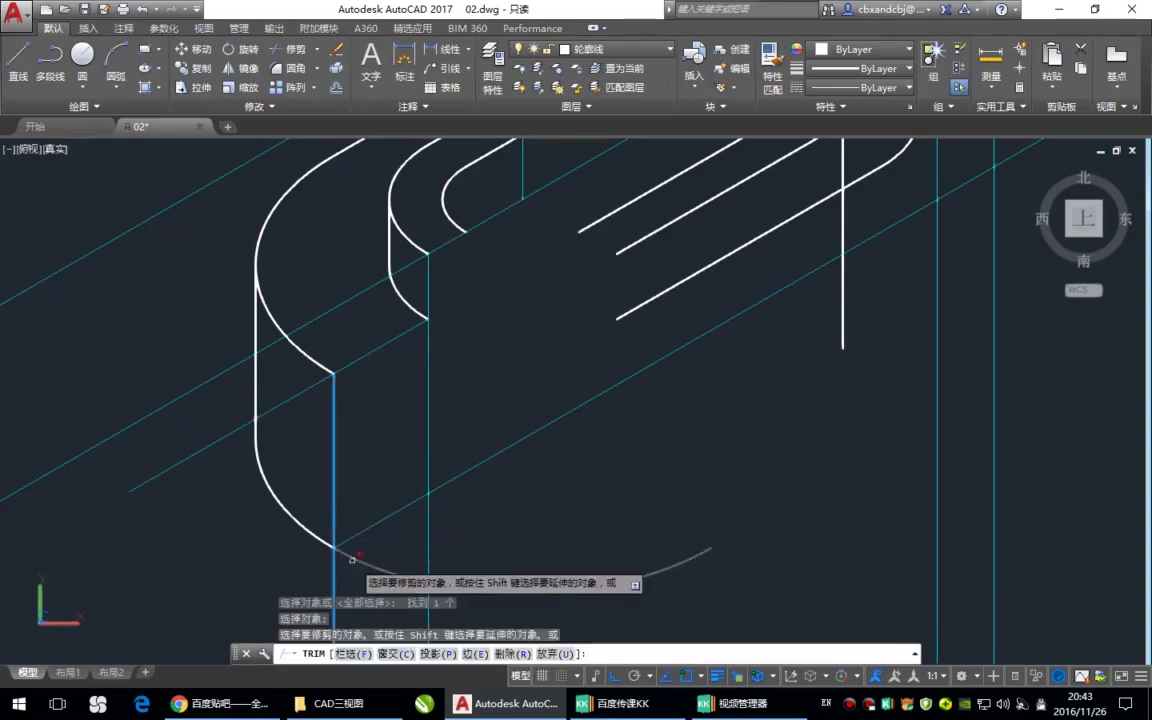
pyautogui.click(352, 557)
pyautogui.press('space')
pyautogui.scroll(-2, 525, 470)
pyautogui.moveTo(464, 492); pyautogui.dragTo(287, 561, button='middle')
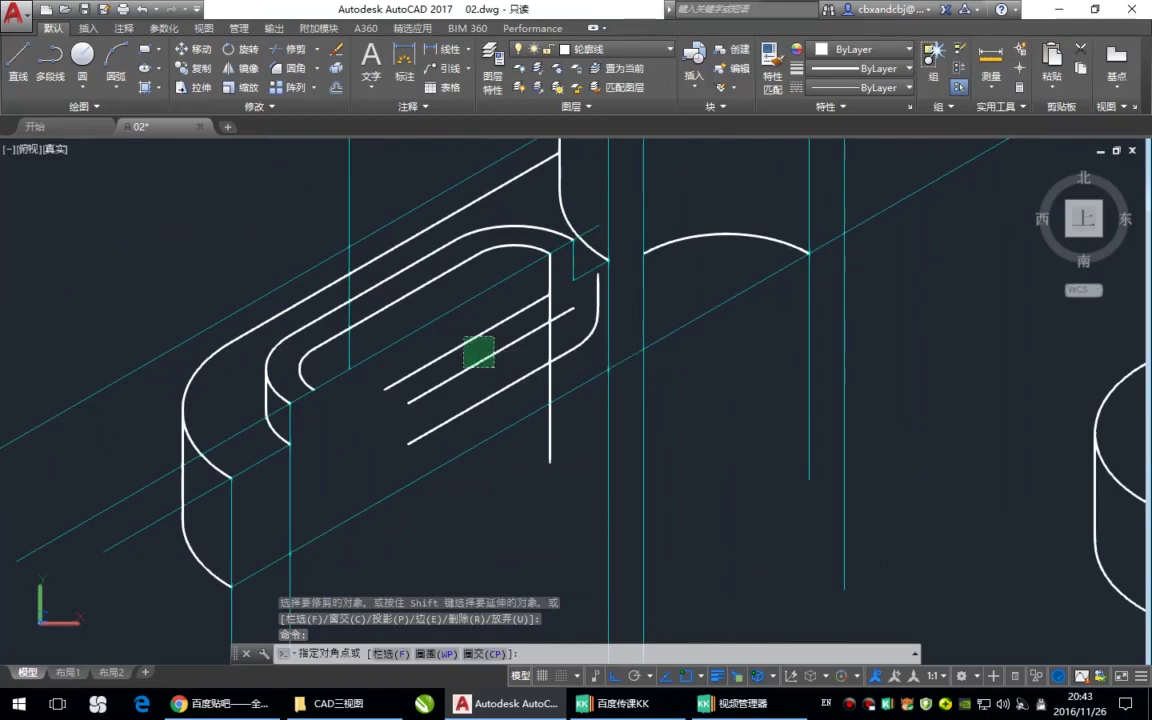
# Erase the two leftover parallel slot lines
pyautogui.click(457, 352)
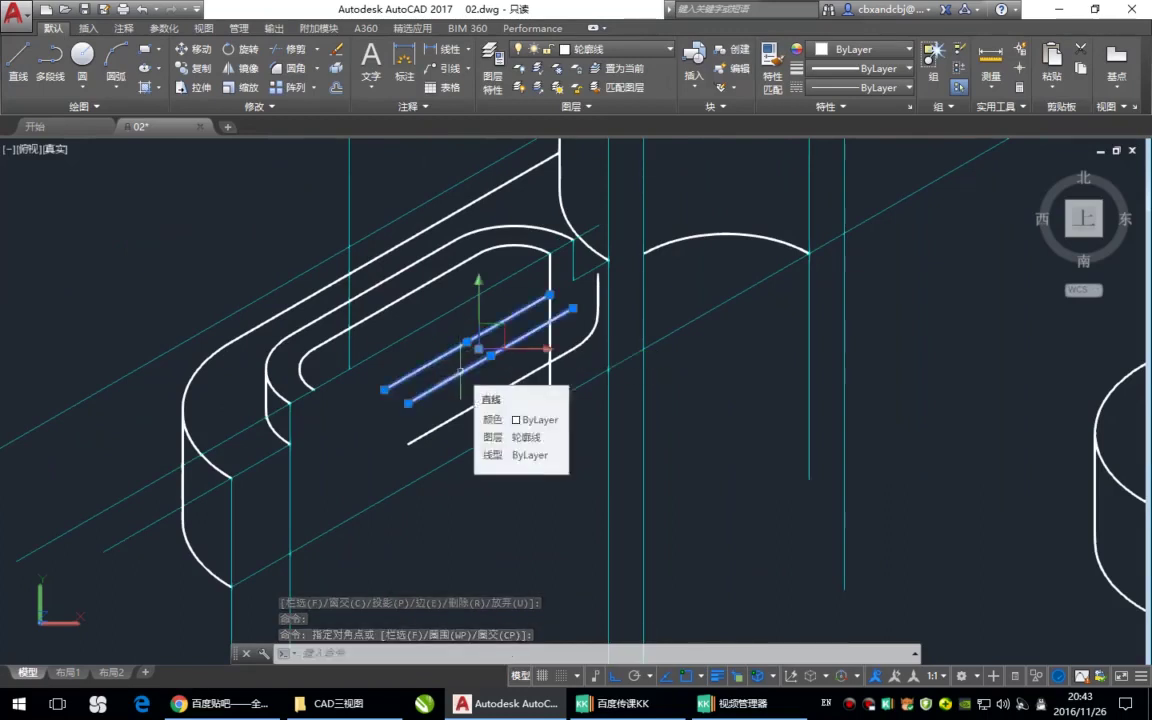
pyautogui.press('Escape')
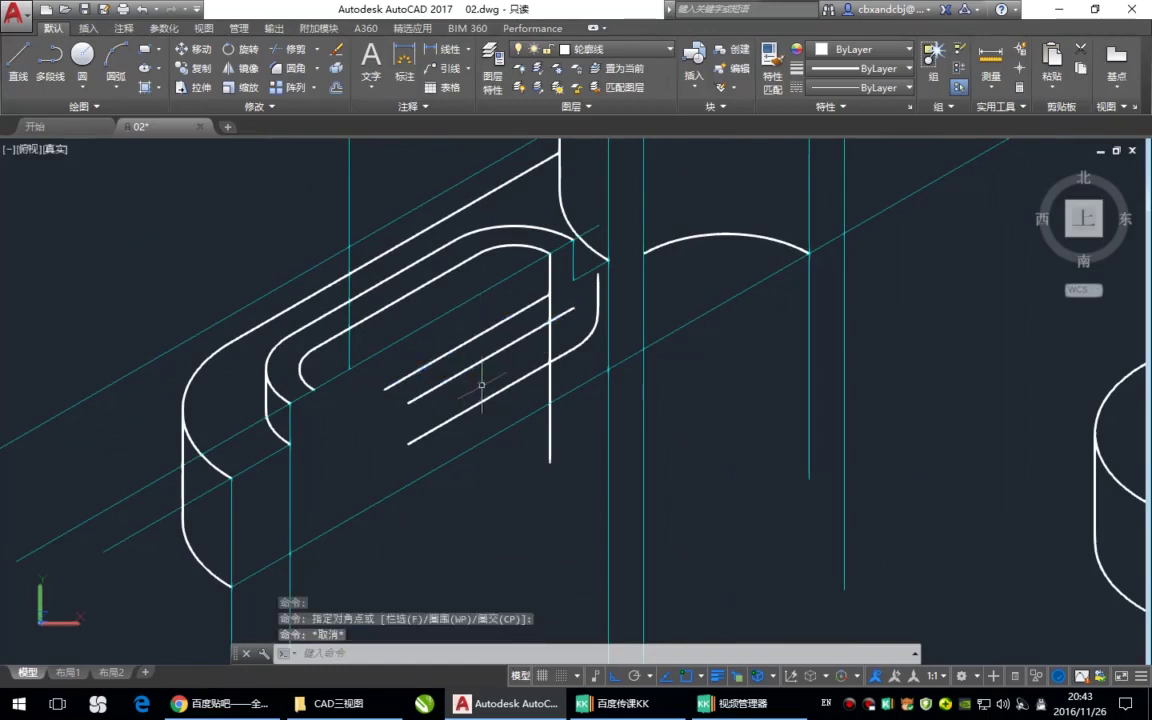
pyautogui.click(477, 335)
pyautogui.press('Delete')
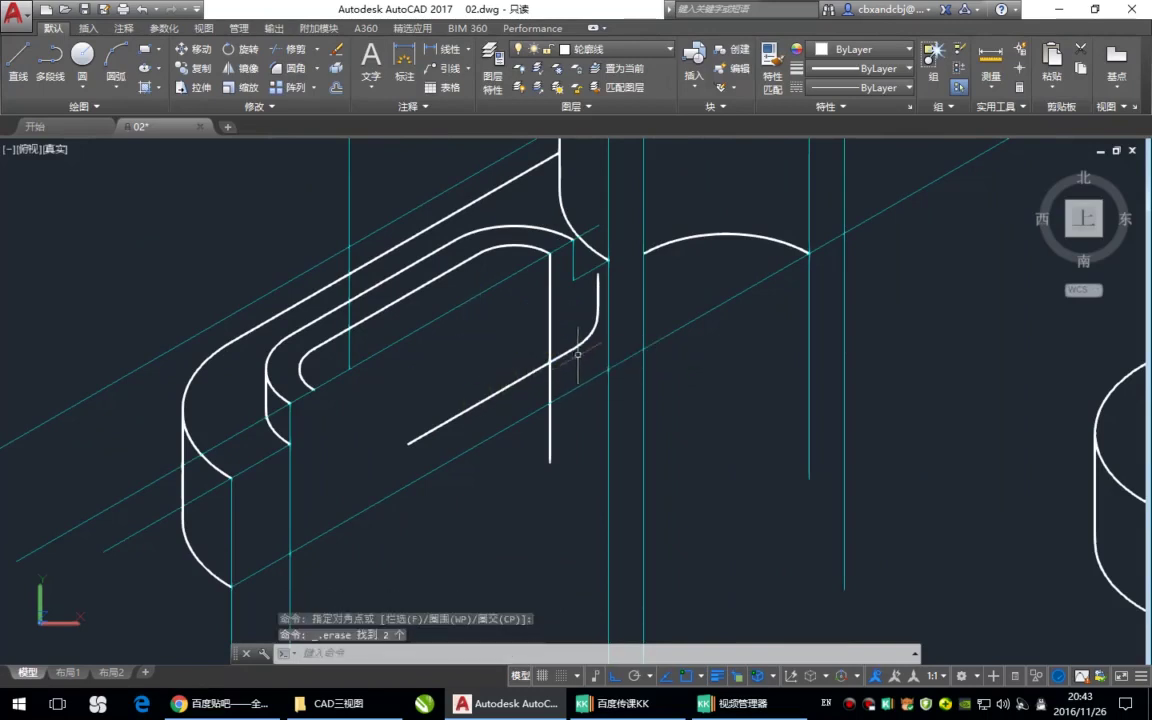
# Erase the stray arc with its vertical segment and the leftover diagonal line
pyautogui.click(596, 322)
pyautogui.press('Delete')
pyautogui.click(497, 385)
pyautogui.press('Delete')
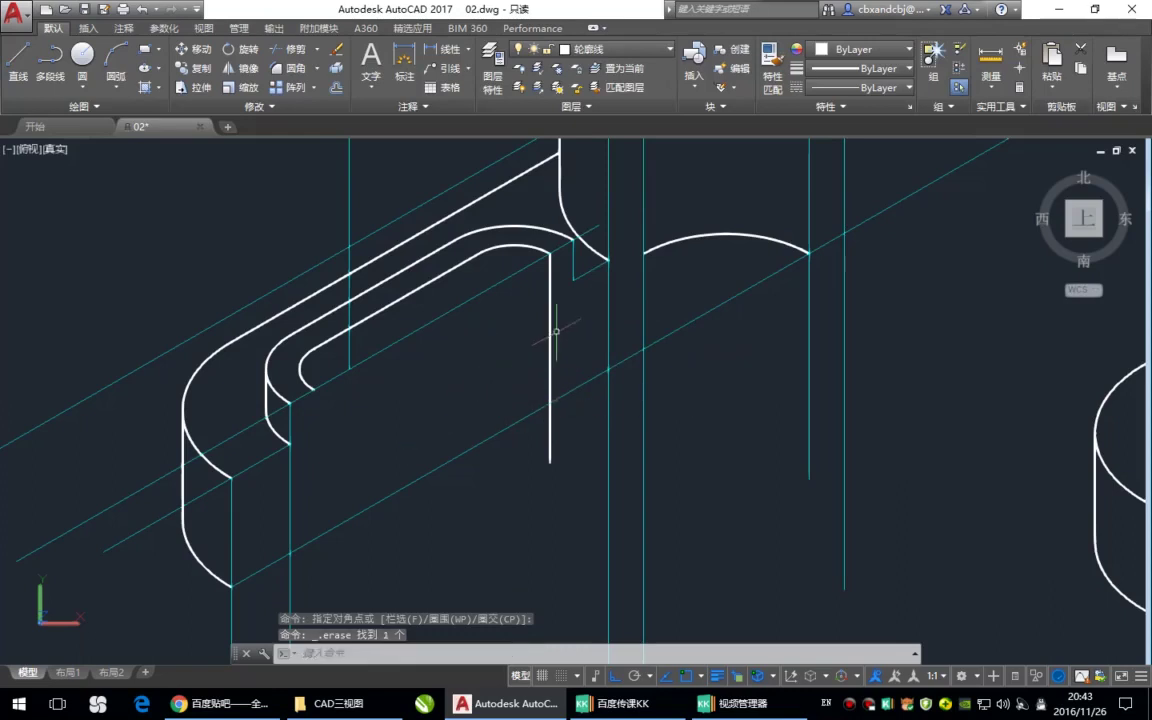
pyautogui.click(550, 304)
pyautogui.press('Escape')
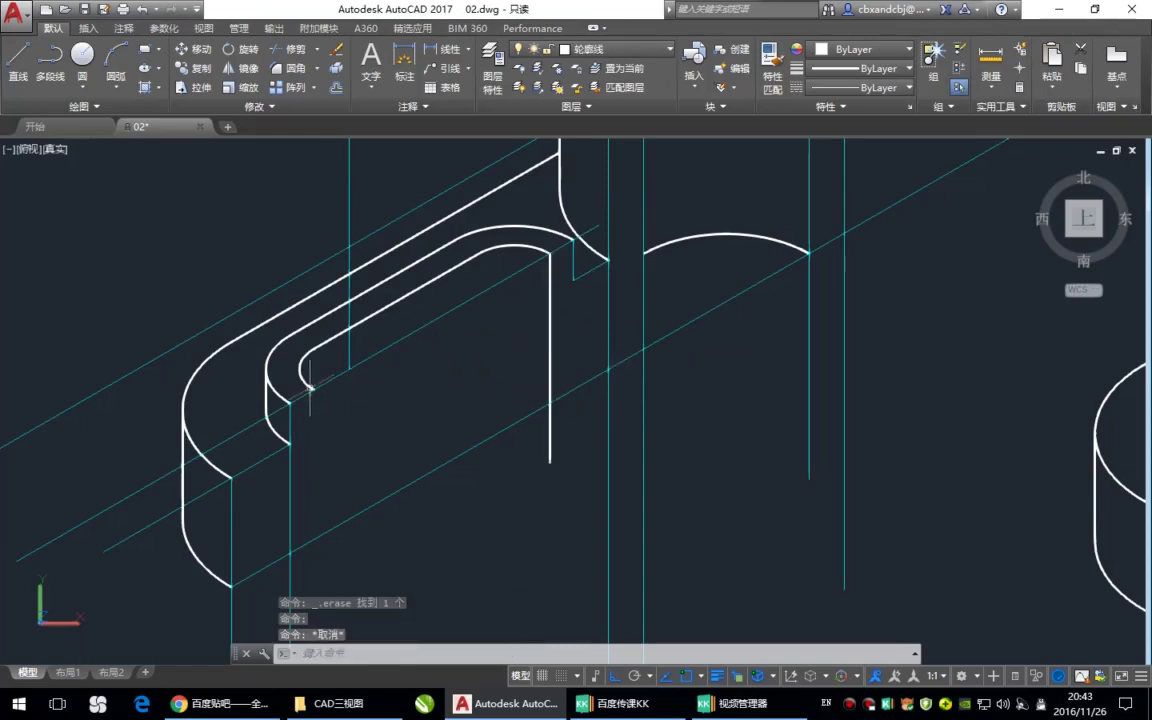
pyautogui.press('Return')
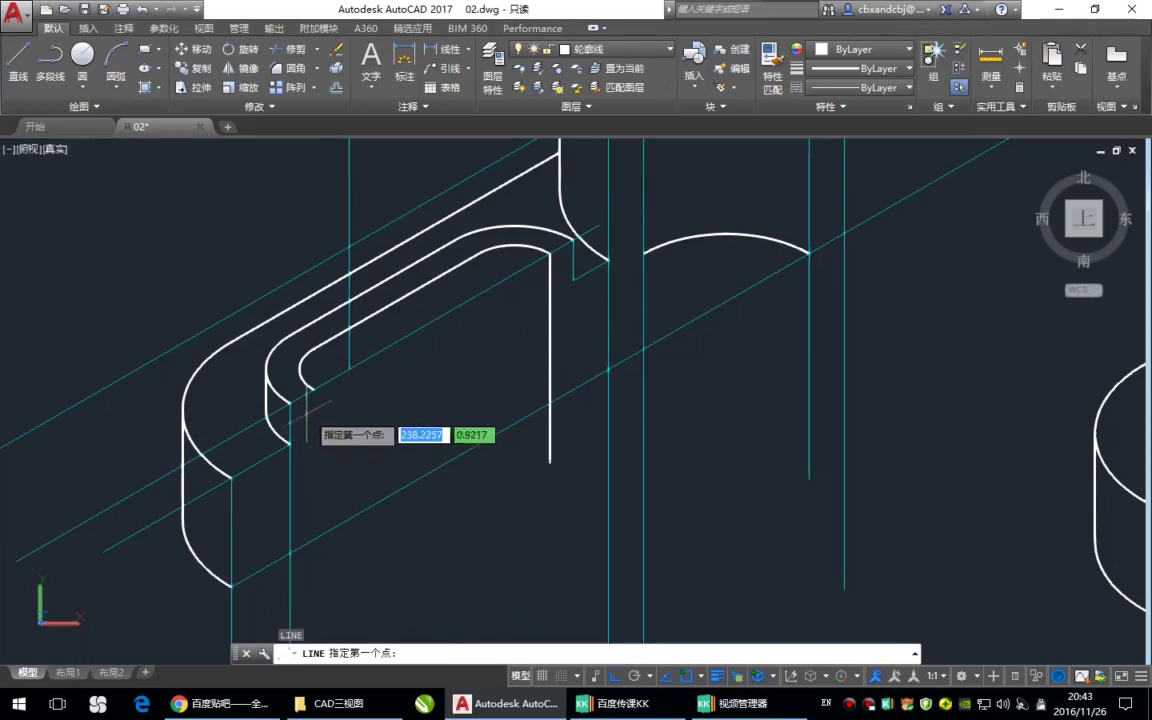
# Draw a vertical edge line from the inner arc's end down to the base
pyautogui.click(314, 389)
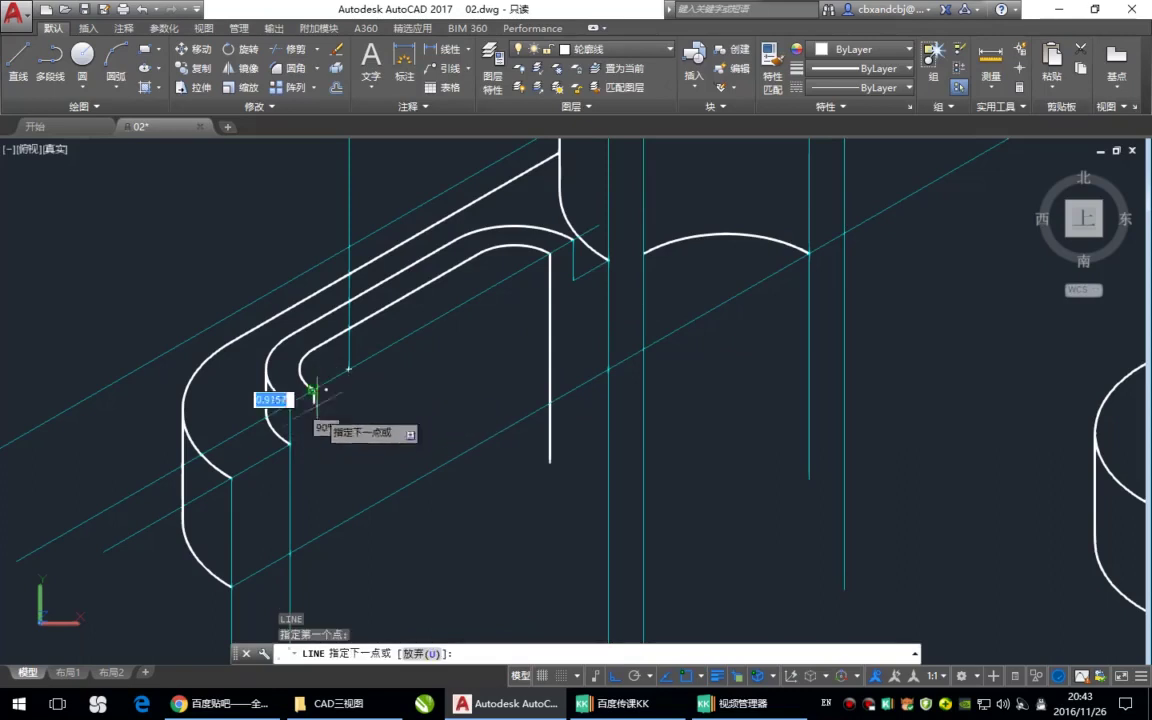
pyautogui.click(314, 570)
pyautogui.press('Return')
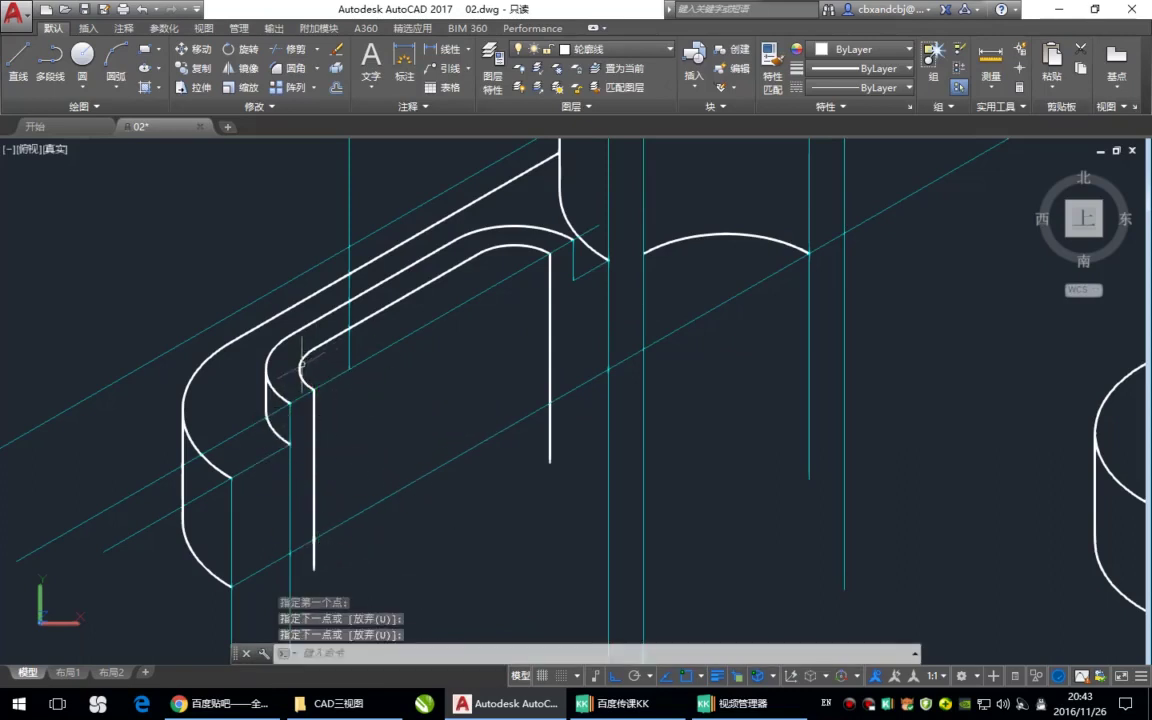
# Select the upper inner slot line and arc for copying, then cancel the copy
pyautogui.click(370, 317)
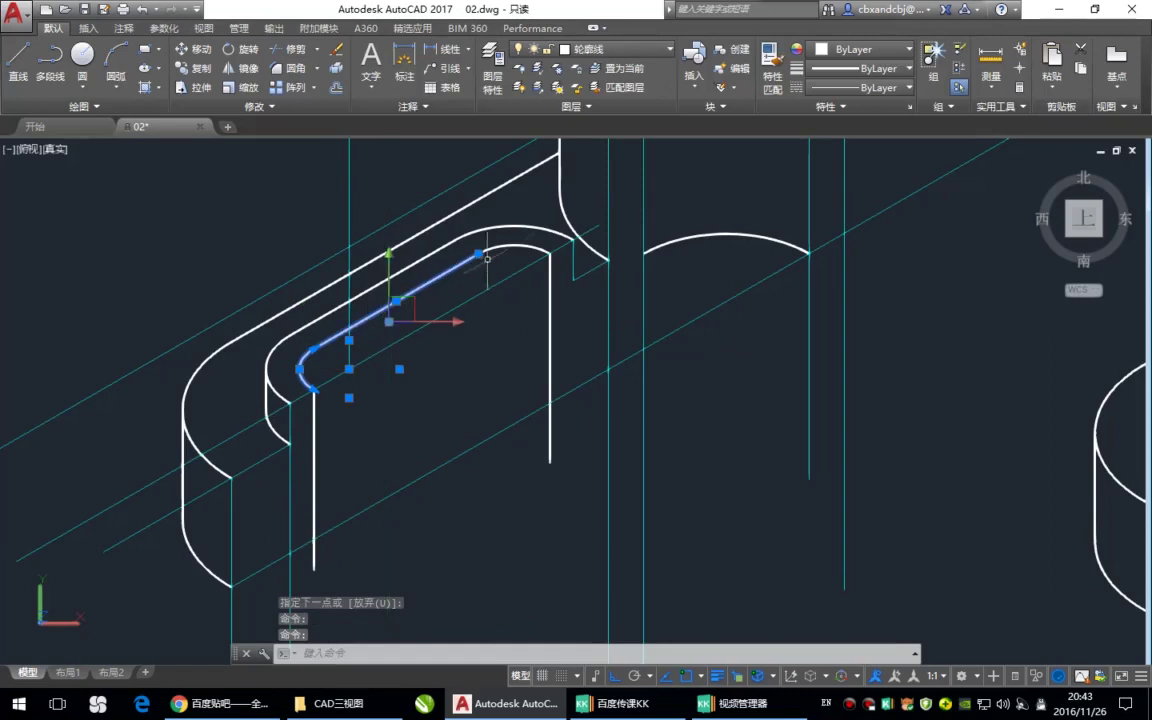
pyautogui.click(513, 240)
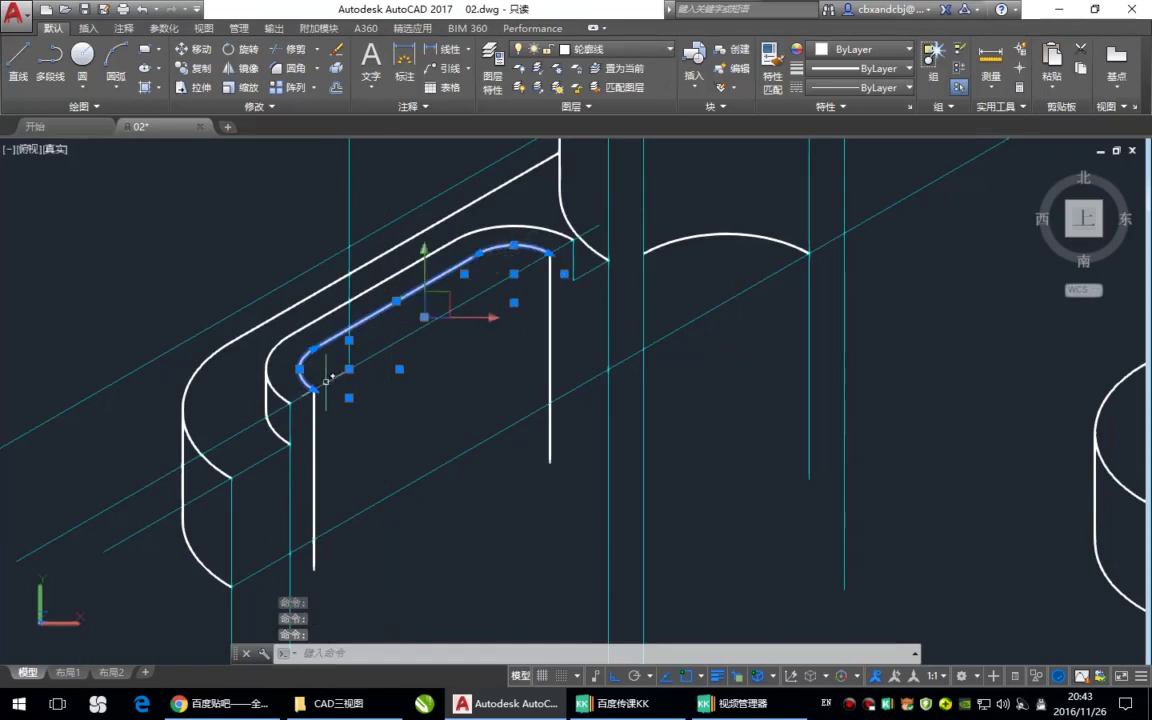
pyautogui.write('Co')
pyautogui.press('Return')
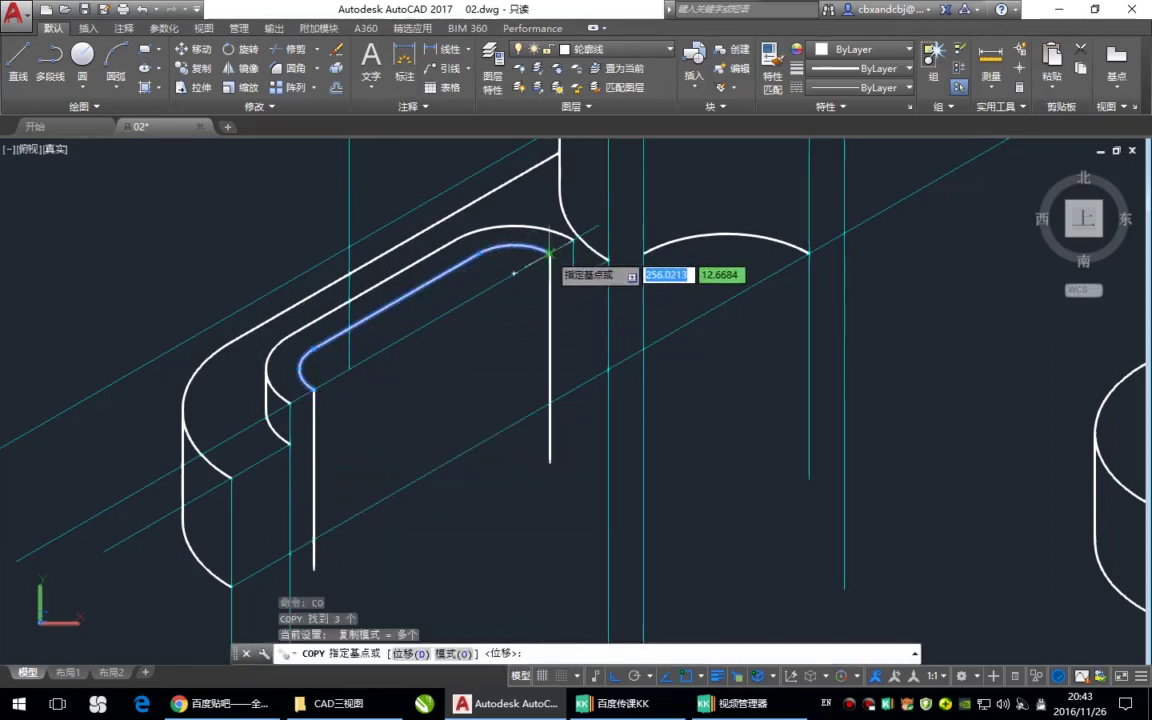
pyautogui.click(548, 253)
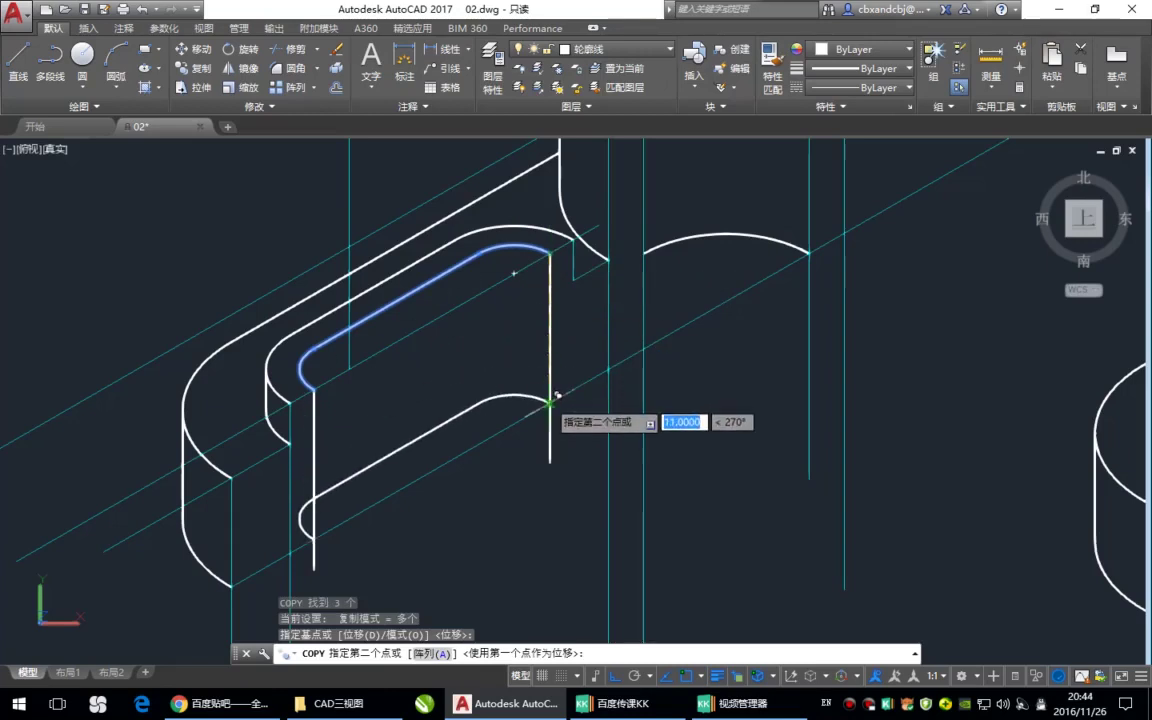
pyautogui.press('Escape')
# Delete the small arc at the bracket's lower corner
pyautogui.moveTo(355, 524); pyautogui.dragTo(405, 500, button='middle')
pyautogui.scroll(2, 405, 500)
pyautogui.click(407, 487)
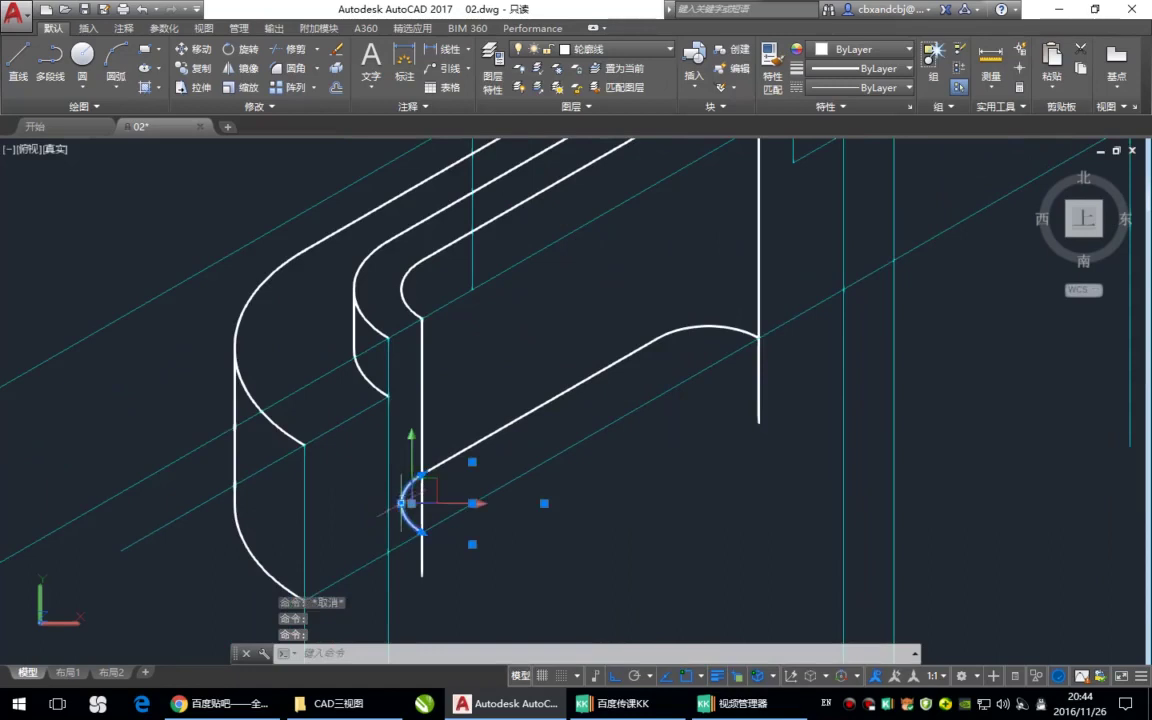
pyautogui.press('Delete')
# Recentre on the slot corner, window-select the two diagonal construction lines, then clear them
pyautogui.scroll(2, 410, 480)
pyautogui.scroll(1, 425, 472)
pyautogui.scroll(-5, 431, 467)
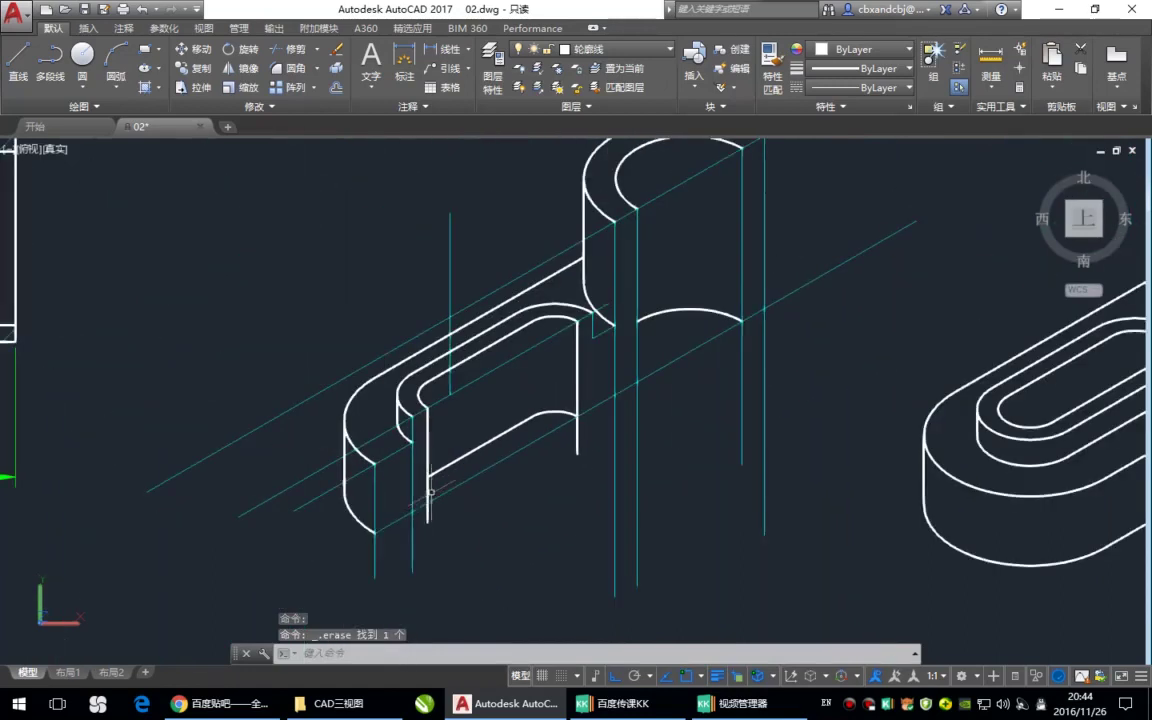
pyautogui.moveTo(504, 480); pyautogui.dragTo(488, 488, button='middle')
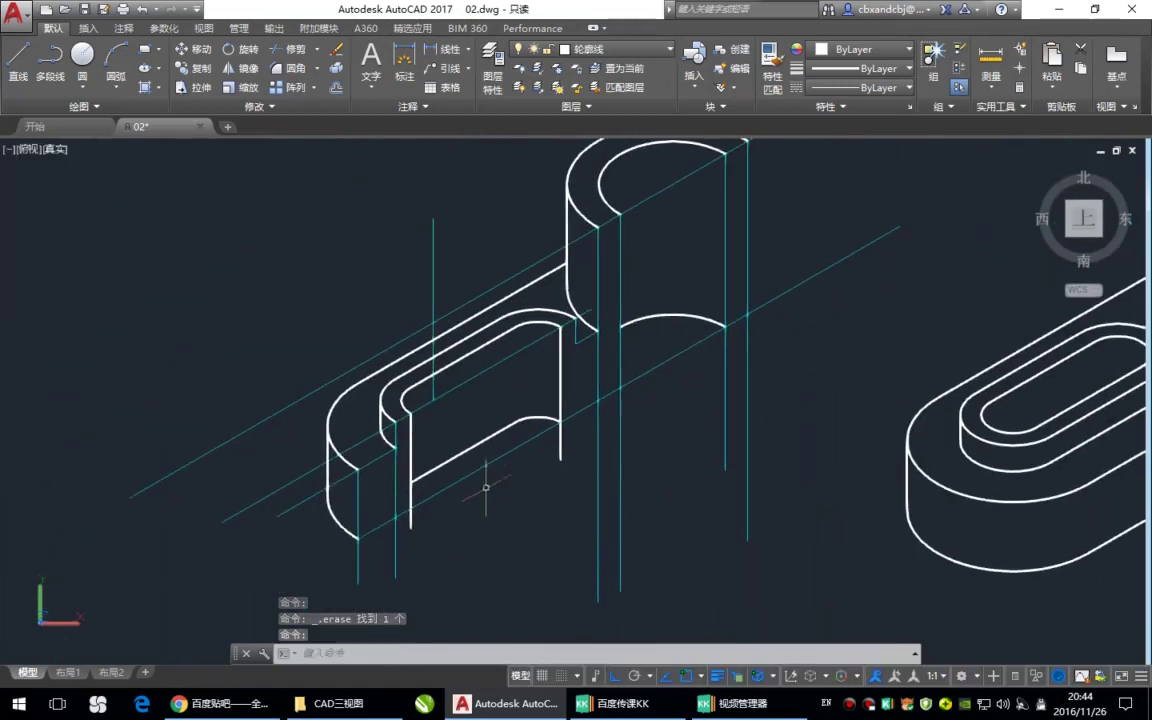
pyautogui.moveTo(467, 437); pyautogui.dragTo(467, 416, button='middle')
pyautogui.scroll(2, 392, 440)
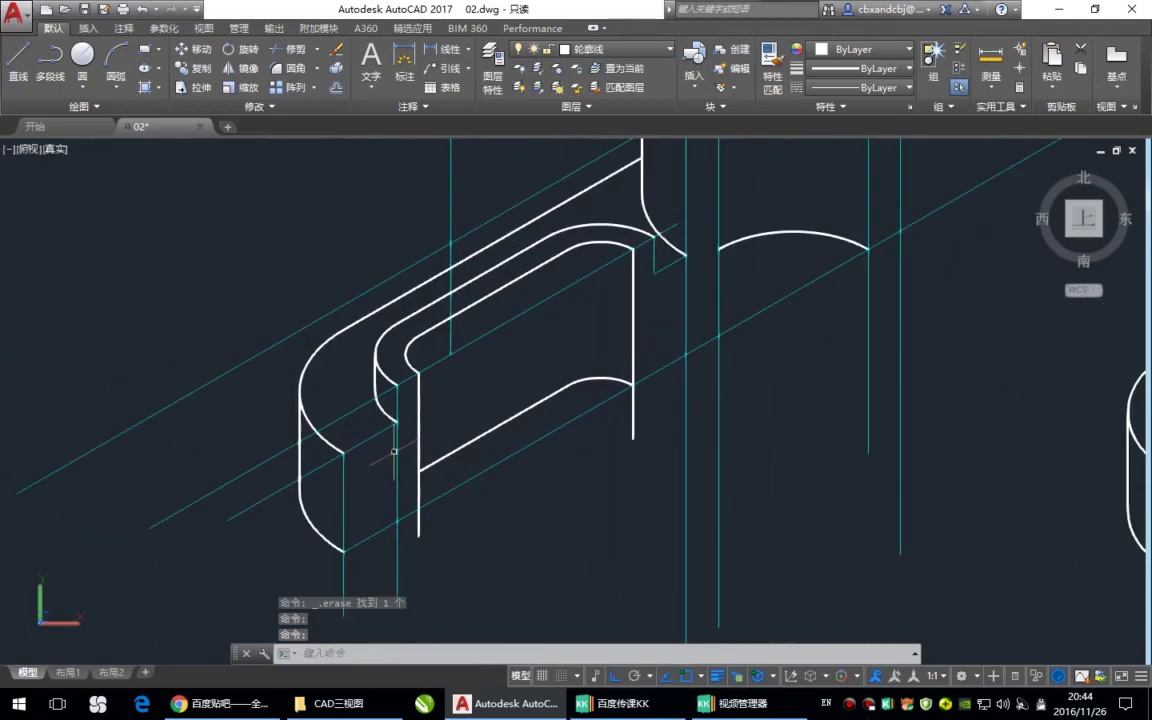
pyautogui.moveTo(394, 461)
pyautogui.mouseDown(button='middle')
pyautogui.moveTo(407, 432)
pyautogui.moveTo(388, 432)
pyautogui.mouseUp(button='middle')
pyautogui.click(248, 421)
pyautogui.click(200, 495)
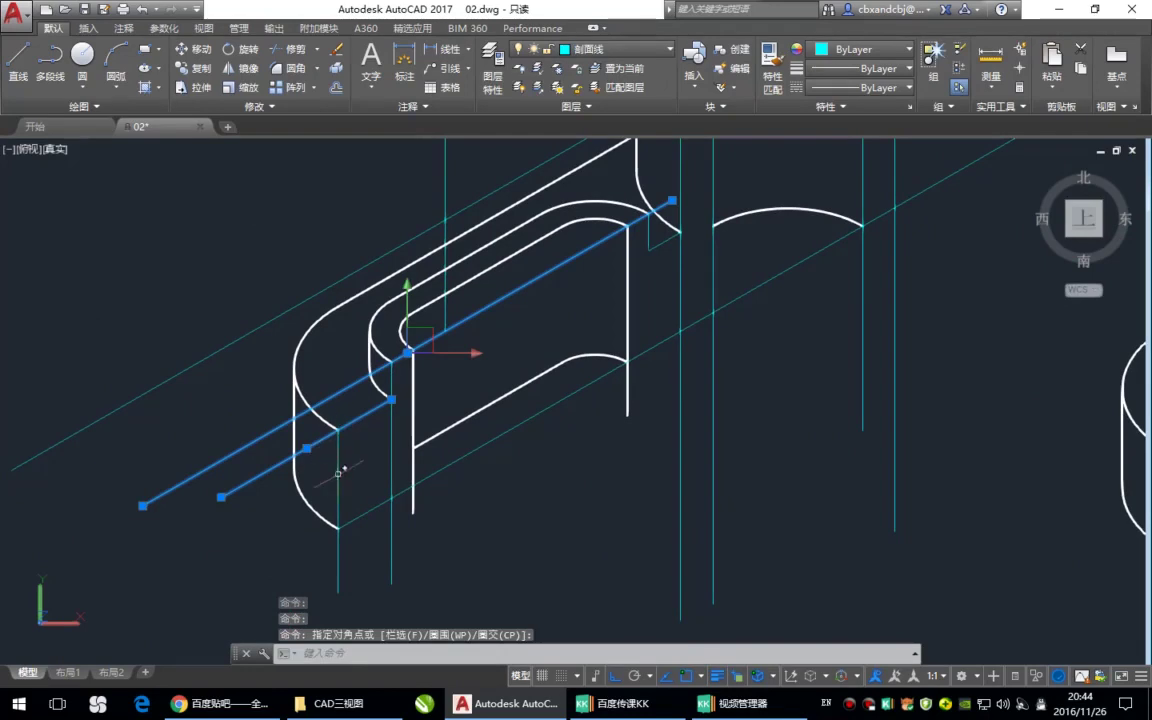
pyautogui.press('Escape')
# Trim segments beyond the outer and lower arcs, including the line at the slot corner
pyautogui.scroll(-1, 450, 478)
pyautogui.scroll(-1, 440, 440)
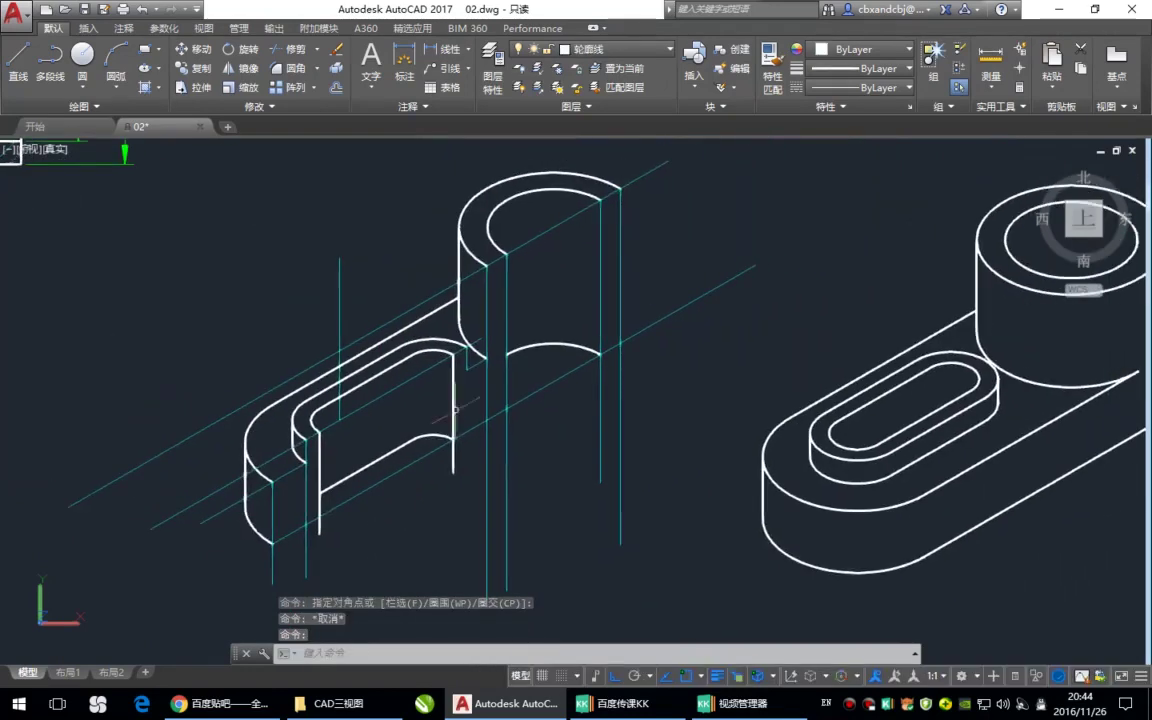
pyautogui.scroll(2, 487, 390)
pyautogui.moveTo(287, 471); pyautogui.dragTo(395, 441, button='middle')
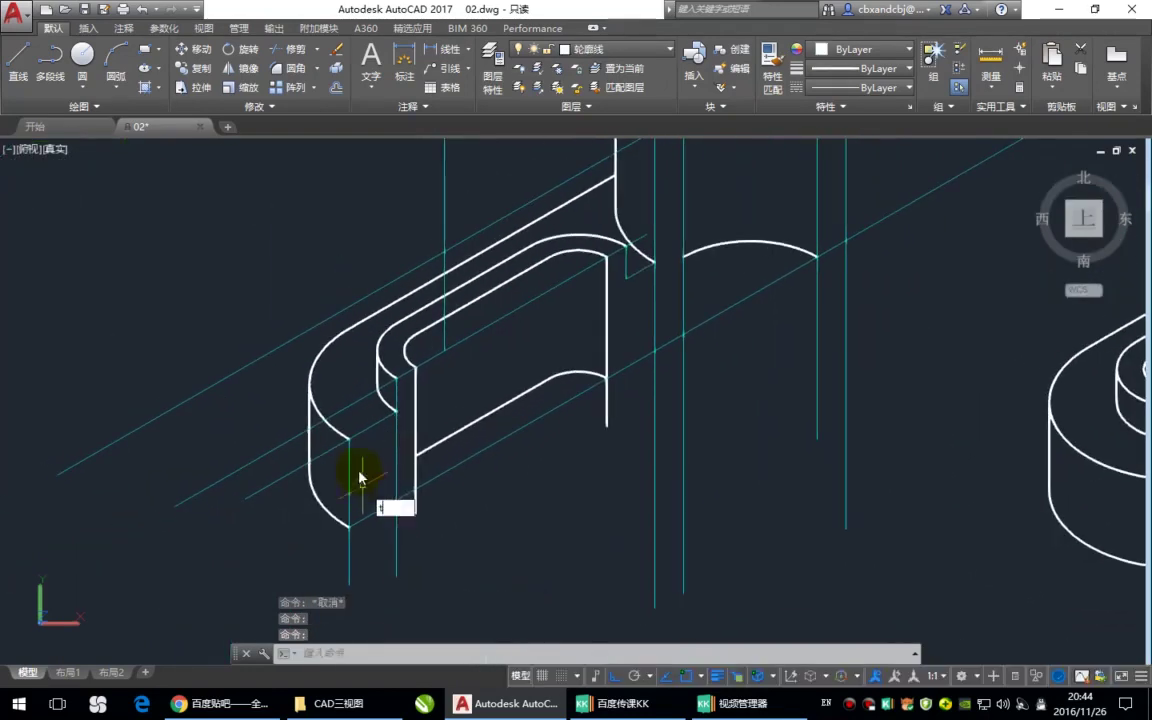
pyautogui.write('tr')
pyautogui.press('space')
pyautogui.click(339, 434)
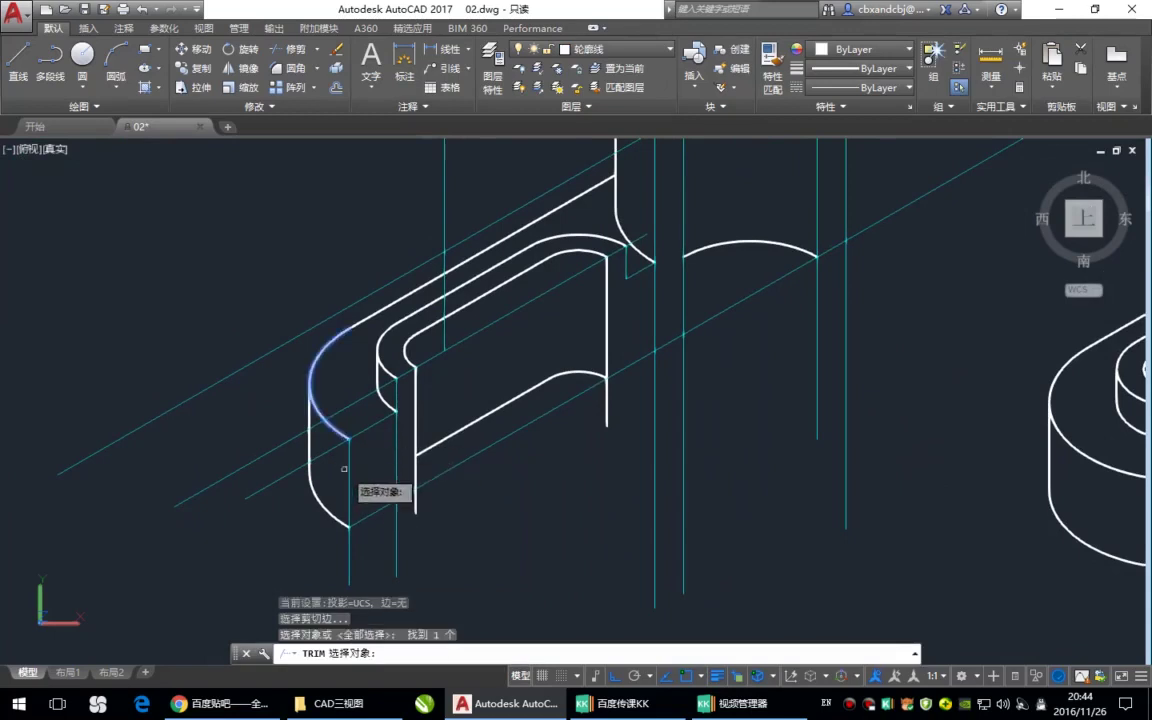
pyautogui.click(334, 518)
pyautogui.press('space')
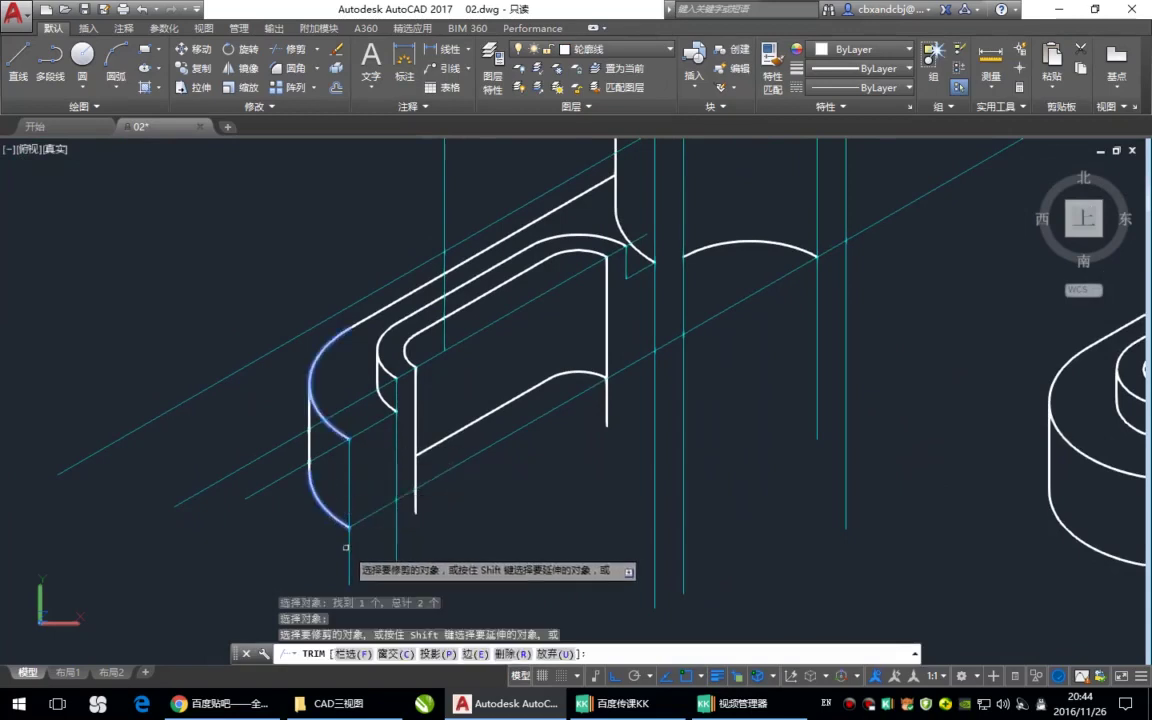
pyautogui.click(348, 546)
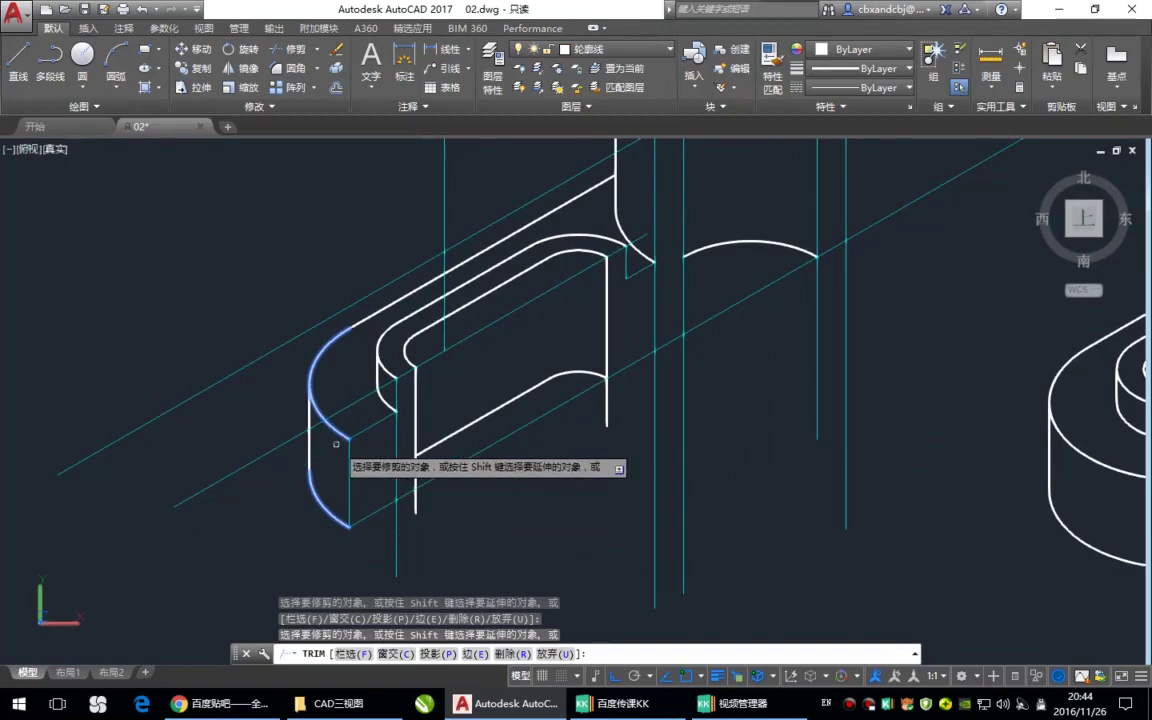
pyautogui.moveTo(327, 403); pyautogui.dragTo(286, 427, button='middle')
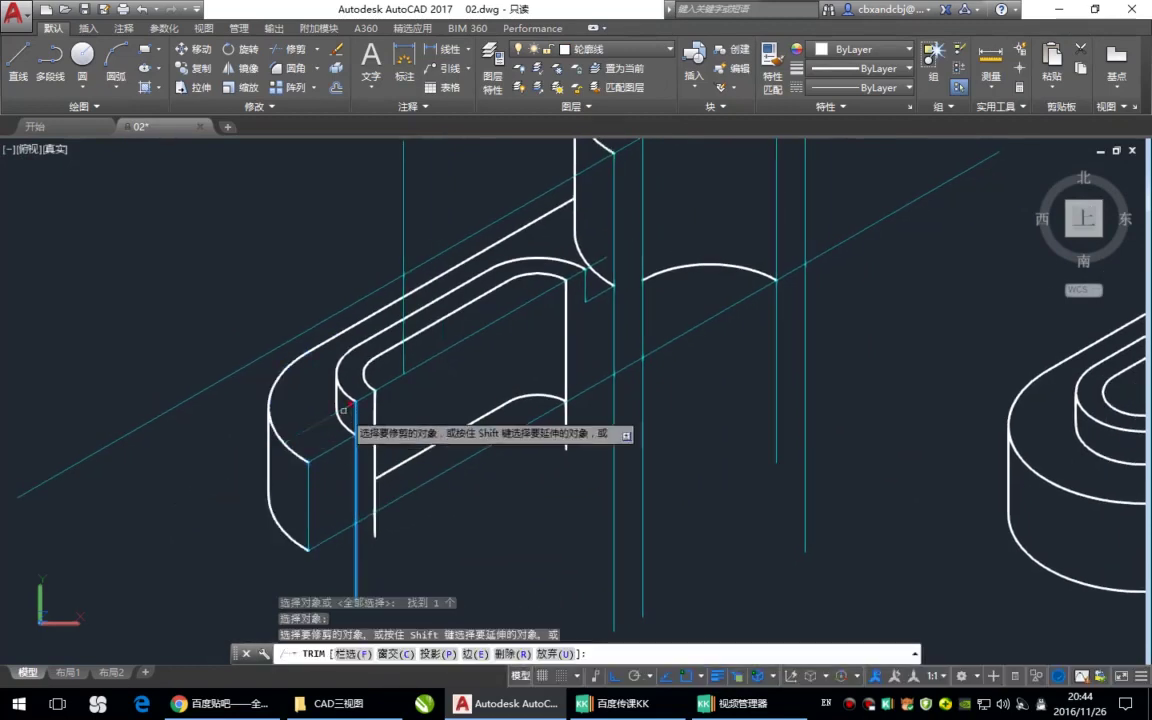
pyautogui.click(336, 449)
# Trim the vertical line's lower stub using every object as a cutting edge
pyautogui.moveTo(336, 449); pyautogui.dragTo(302, 416, button='middle')
pyautogui.press('space')
pyautogui.press('space')
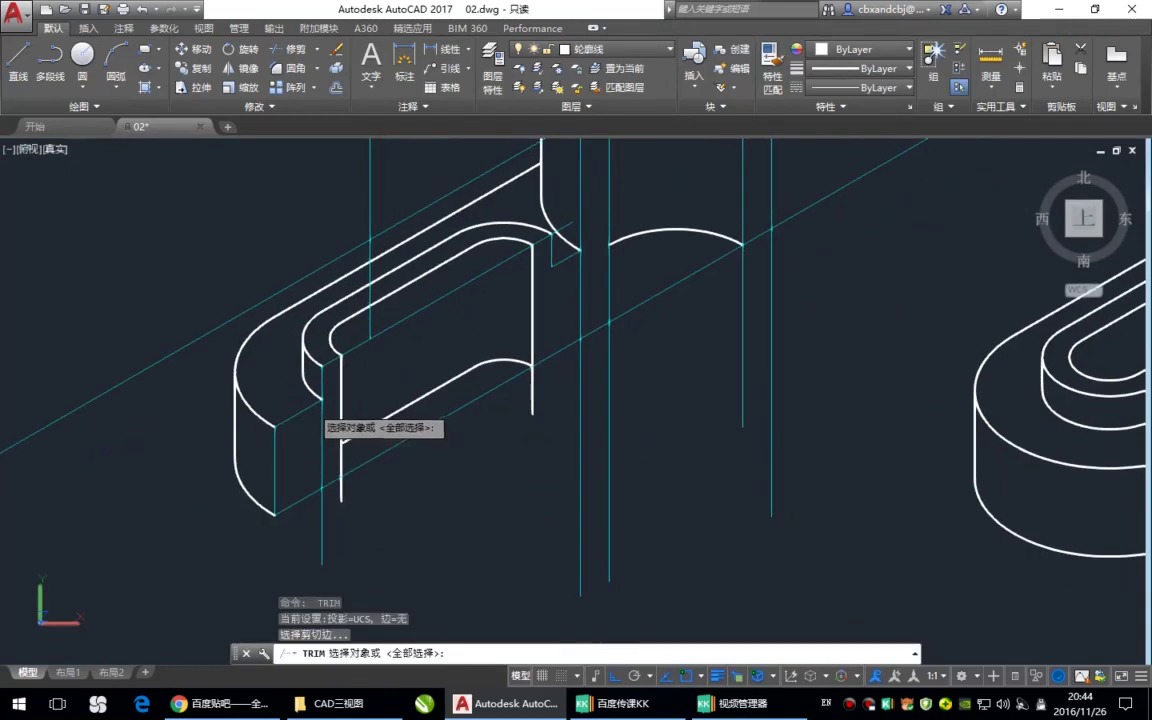
pyautogui.click(320, 404)
pyautogui.press('space')
pyautogui.press('space')
pyautogui.moveTo(418, 474); pyautogui.dragTo(350, 527, button='middle')
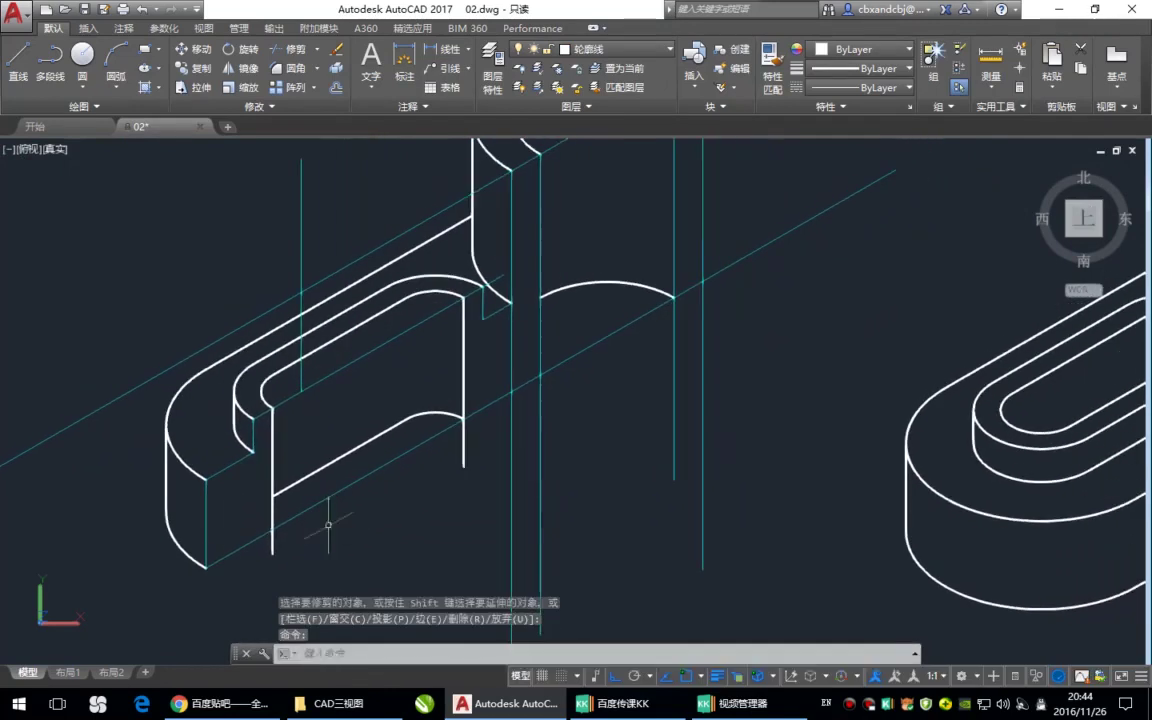
pyautogui.press('space')
pyautogui.press('space')
pyautogui.click(272, 540)
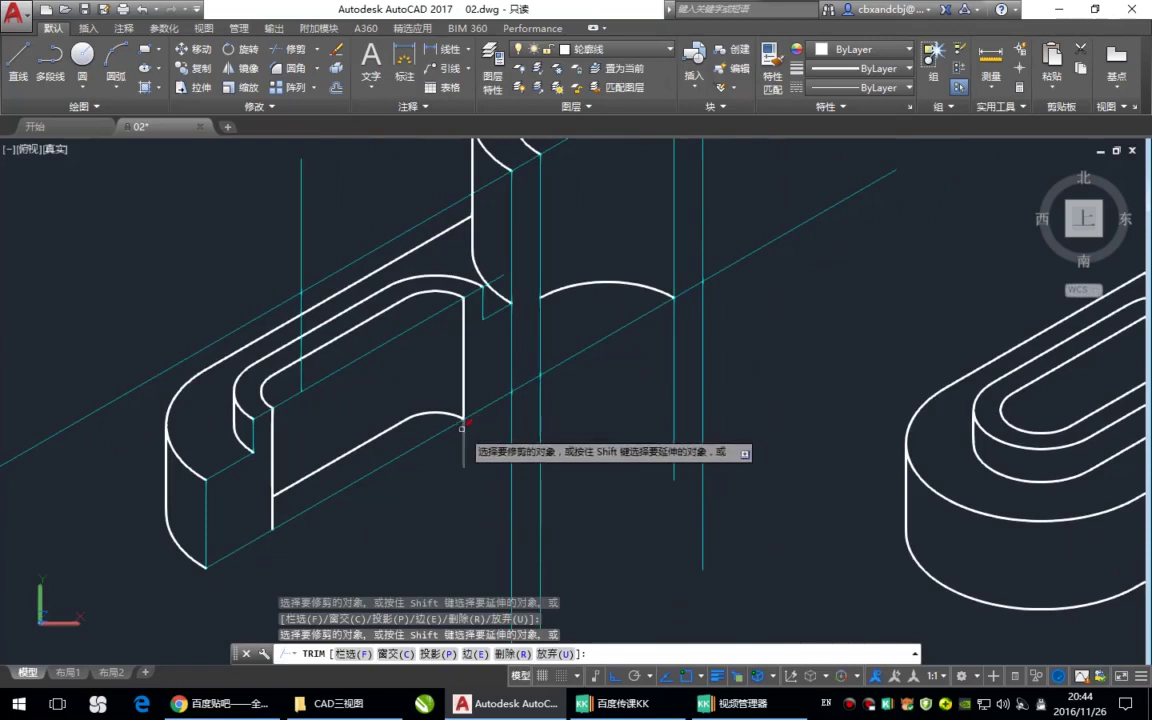
# Trim the cyan construction lines' lower ends and the diagonal's extension past the cylinder
pyautogui.click(511, 412)
pyautogui.moveTo(710, 440); pyautogui.dragTo(530, 400)
pyautogui.moveTo(802, 228); pyautogui.dragTo(717, 340, button='middle')
pyautogui.moveTo(699, 406); pyautogui.dragTo(675, 514, button='middle')
pyautogui.click(721, 225)
pyautogui.click(655, 283)
pyautogui.moveTo(648, 389); pyautogui.dragTo(755, 370, button='middle')
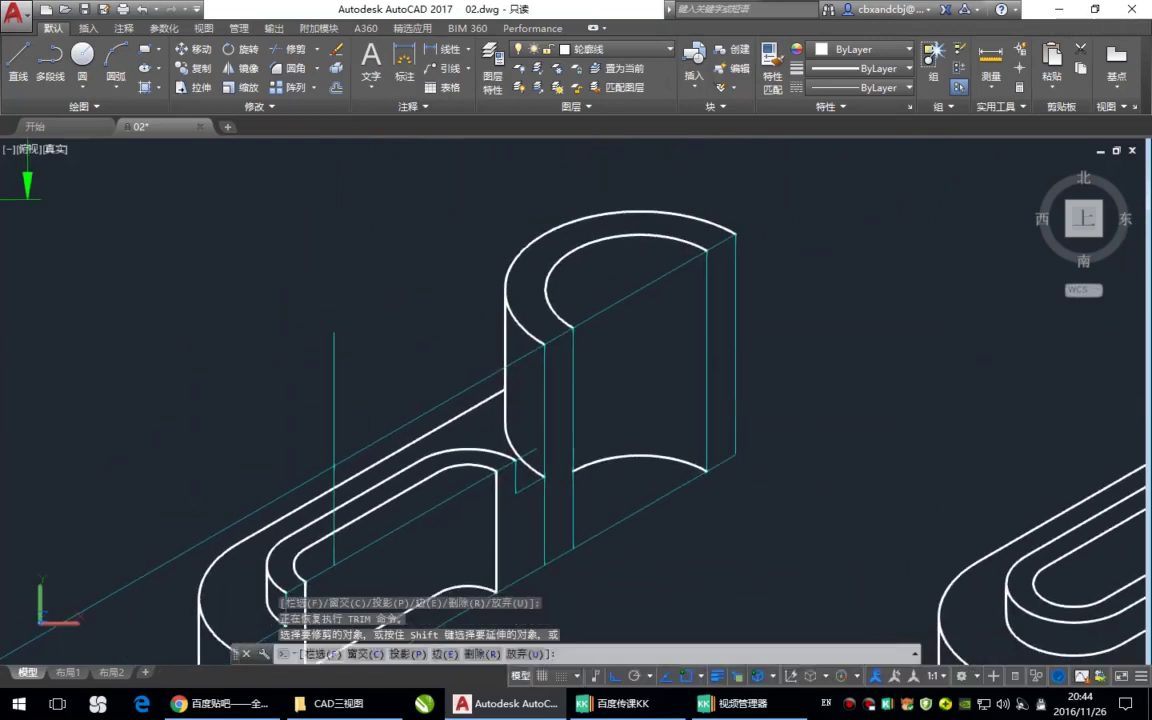
pyautogui.click(662, 497)
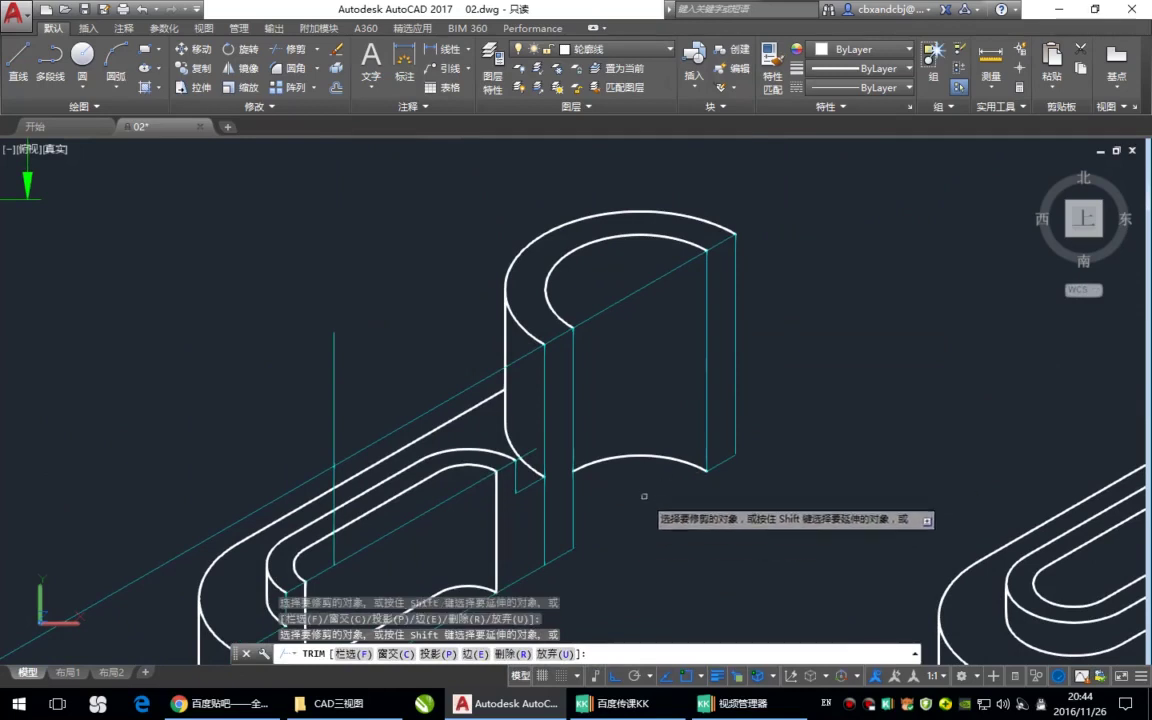
# Trim the vertical line below the arc end at the junction
pyautogui.moveTo(573, 390); pyautogui.dragTo(703, 225, button='middle')
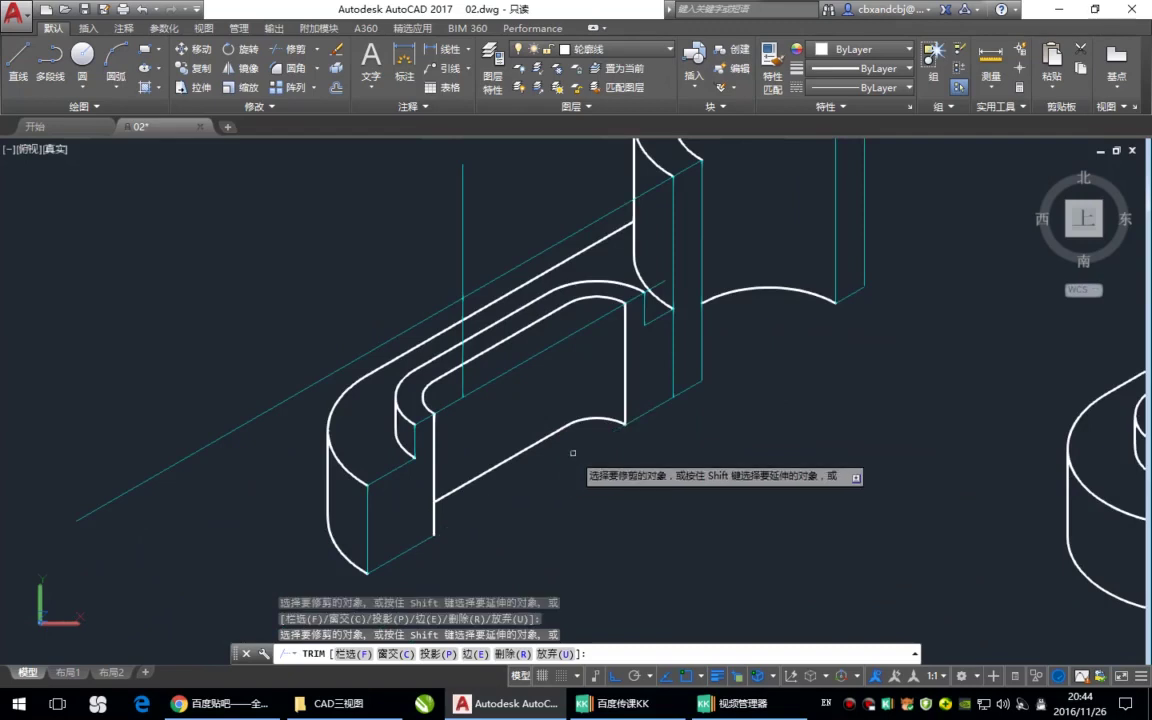
pyautogui.moveTo(561, 458); pyautogui.dragTo(547, 501, button='middle')
pyautogui.scroll(2, 637, 329)
pyautogui.scroll(3, 637, 329)
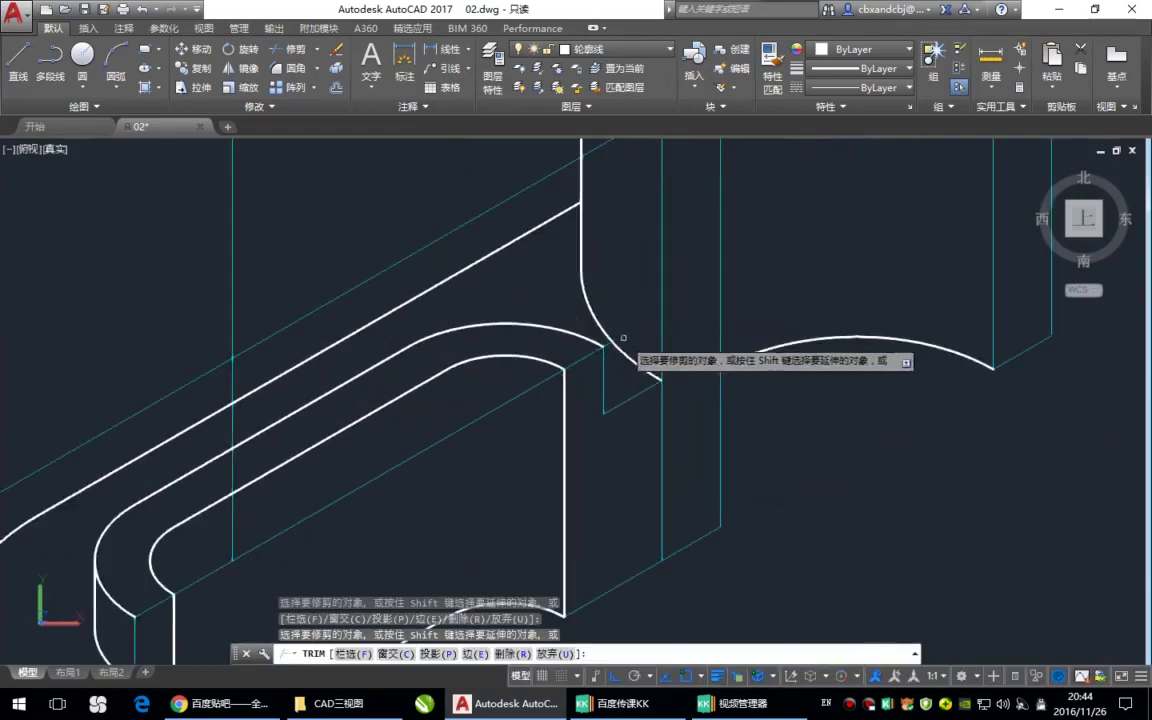
pyautogui.scroll(3, 617, 336)
pyautogui.scroll(-2, 624, 432)
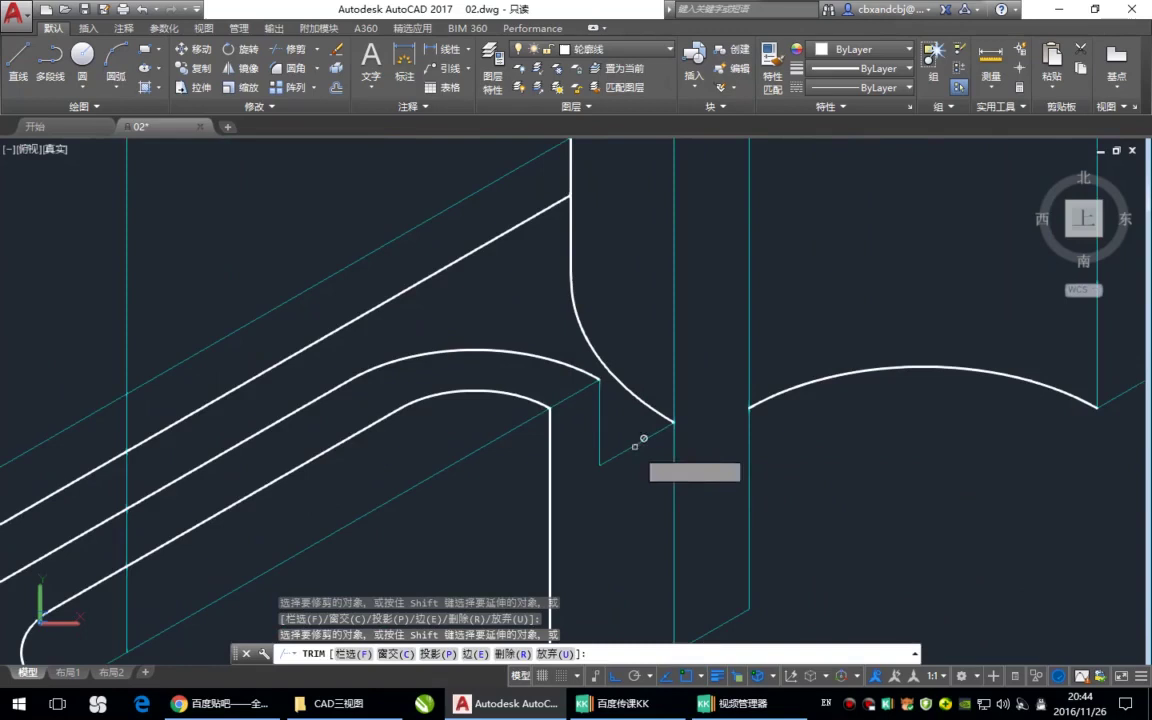
pyautogui.click(671, 470)
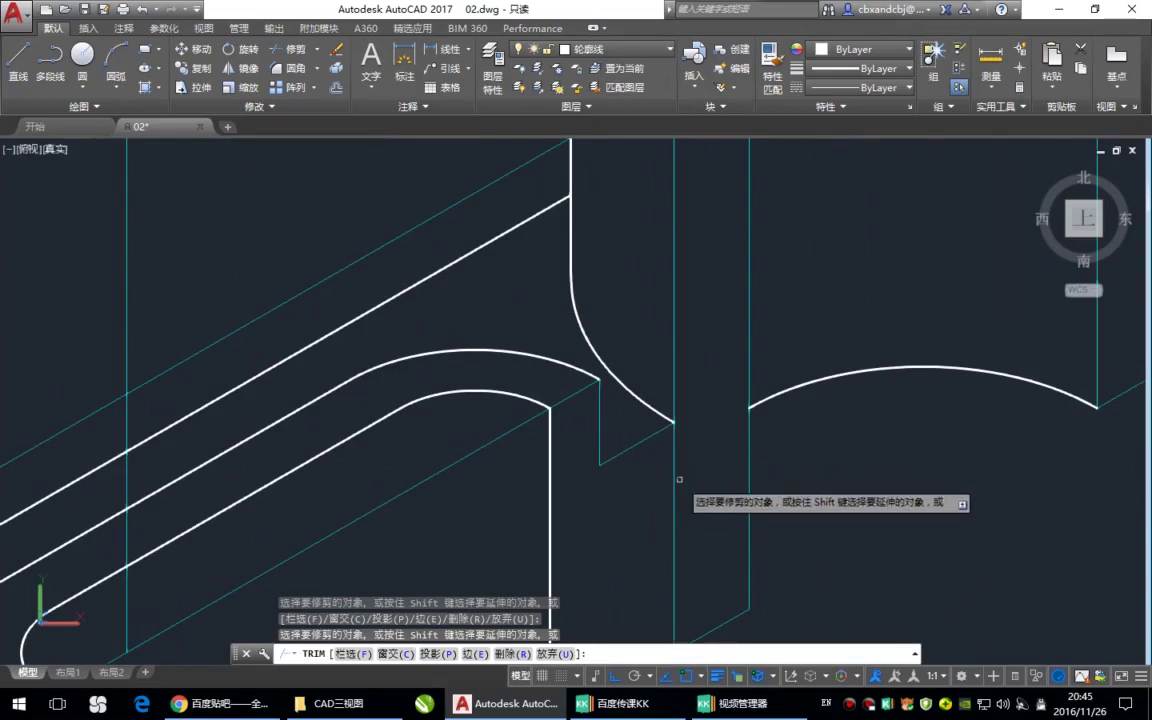
# Window-select the leftover vertical and diagonal lines on the slotted arm
pyautogui.scroll(-4, 656, 451)
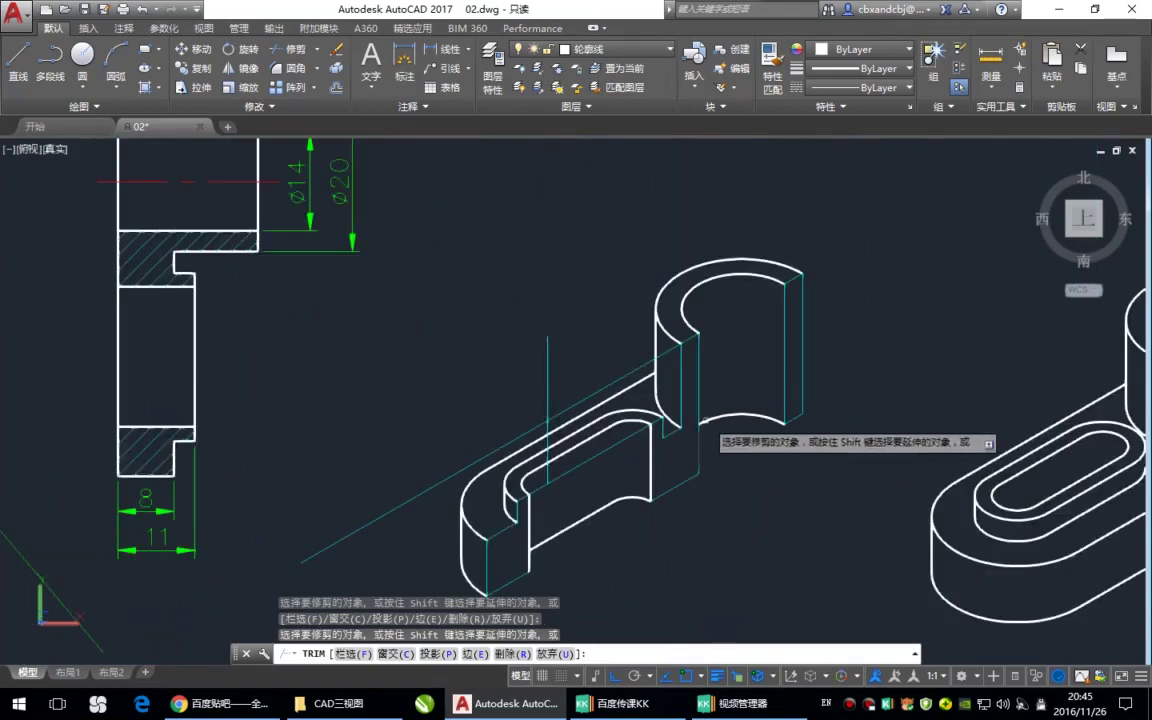
pyautogui.scroll(1, 591, 471)
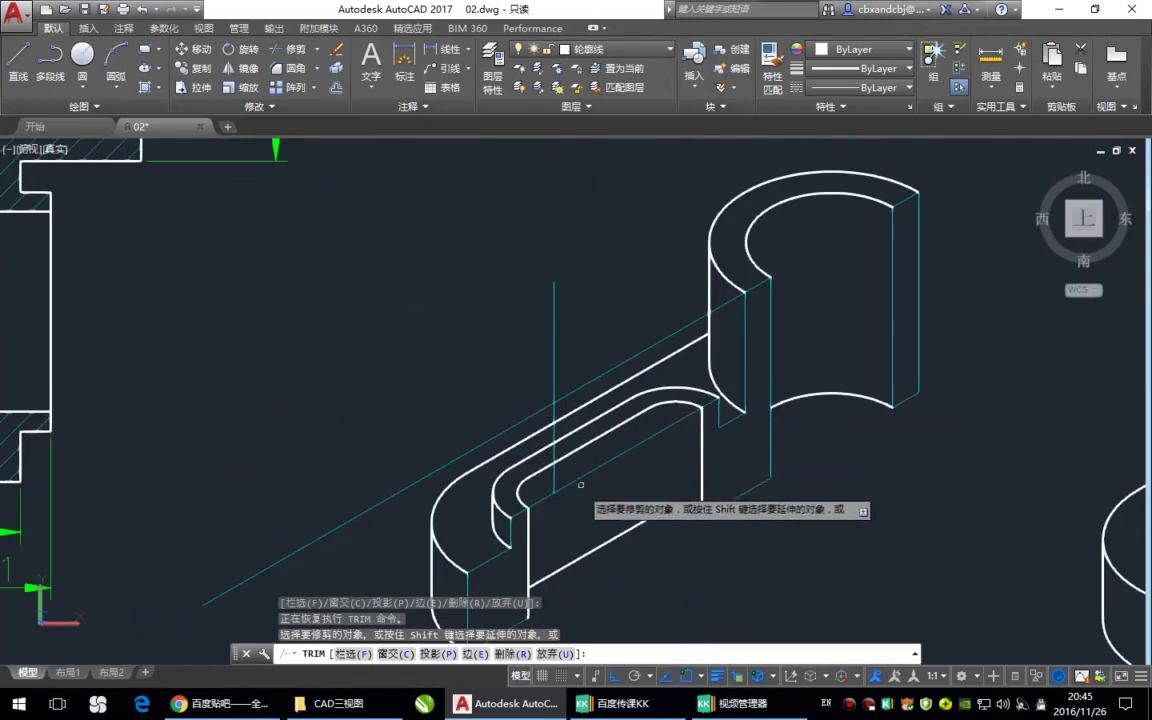
pyautogui.scroll(1, 586, 440)
pyautogui.scroll(1, 541, 480)
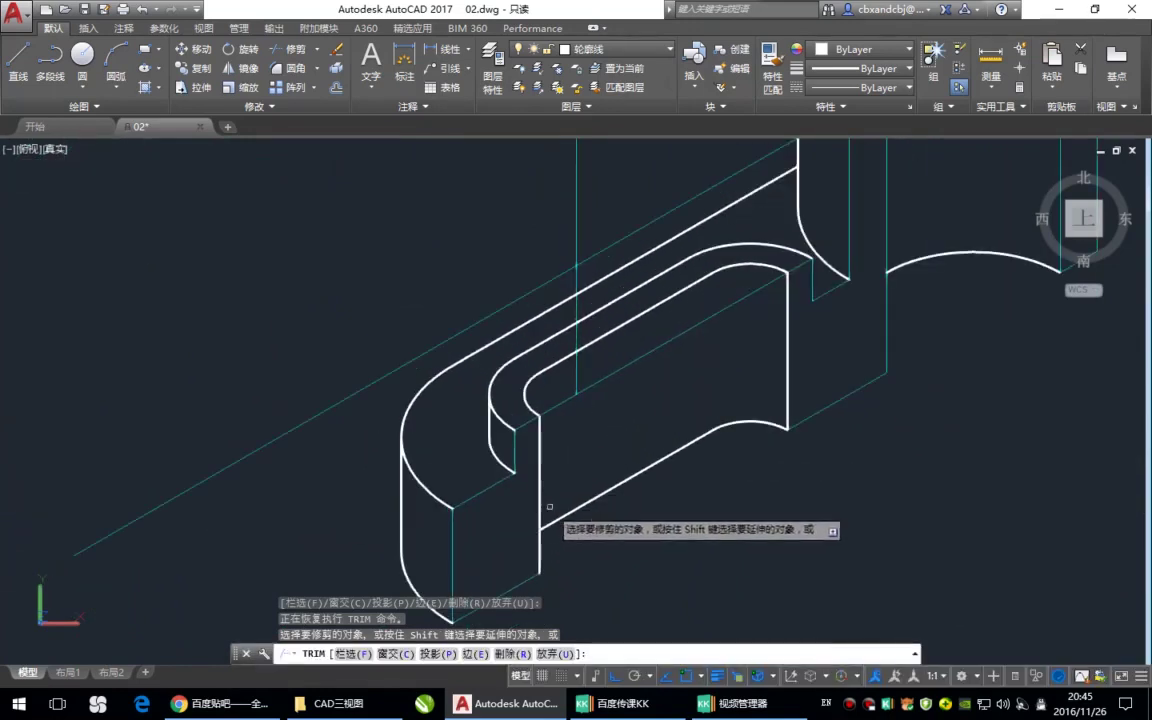
pyautogui.moveTo(531, 490); pyautogui.dragTo(496, 528, button='middle')
pyautogui.scroll(1, 597, 442)
pyautogui.scroll(1, 597, 442)
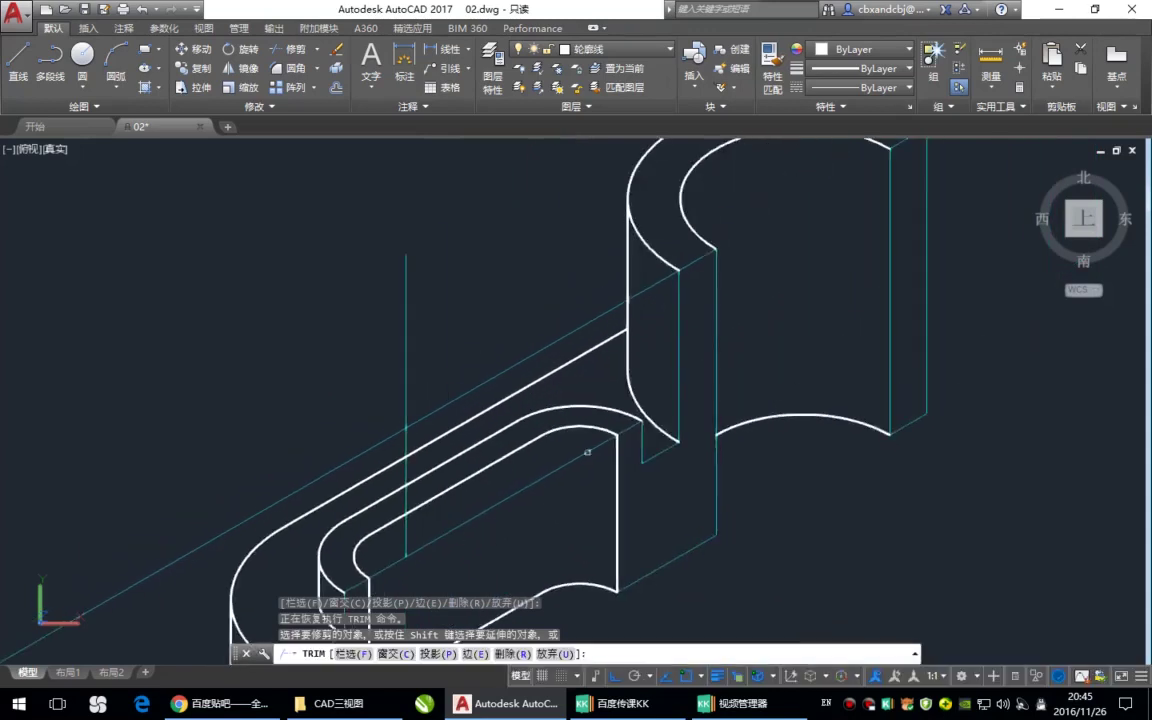
pyautogui.scroll(1, 660, 300)
pyautogui.scroll(-1, 649, 265)
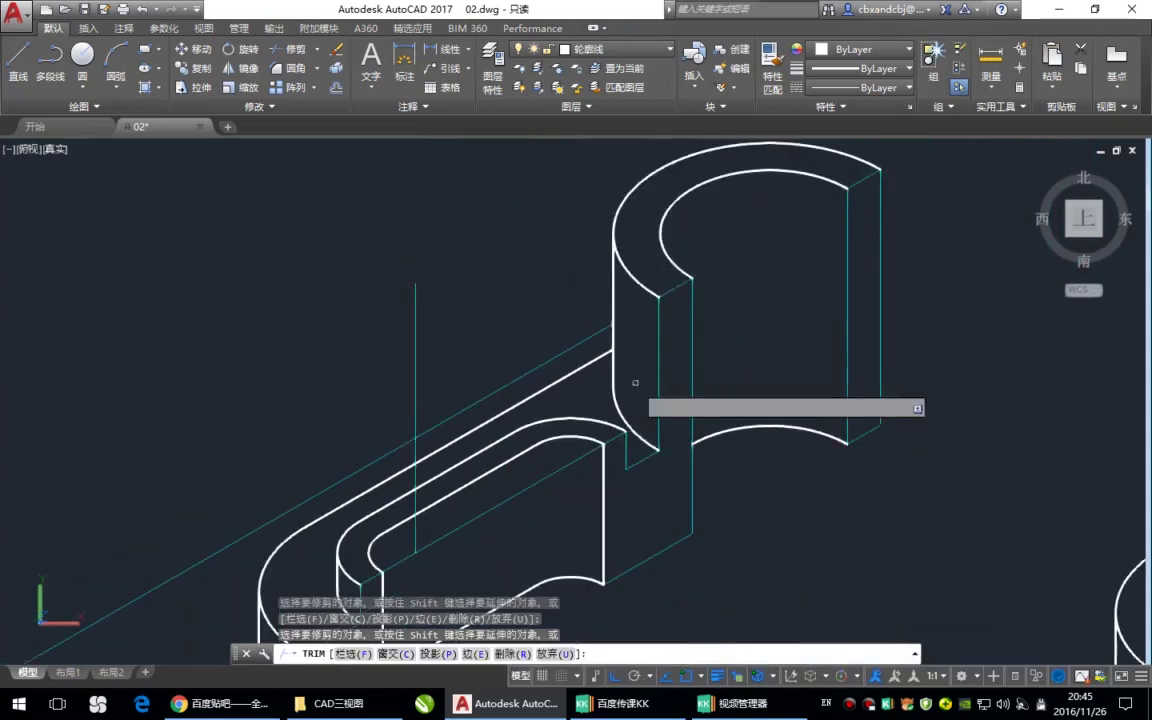
pyautogui.click(437, 423)
pyautogui.click(388, 417)
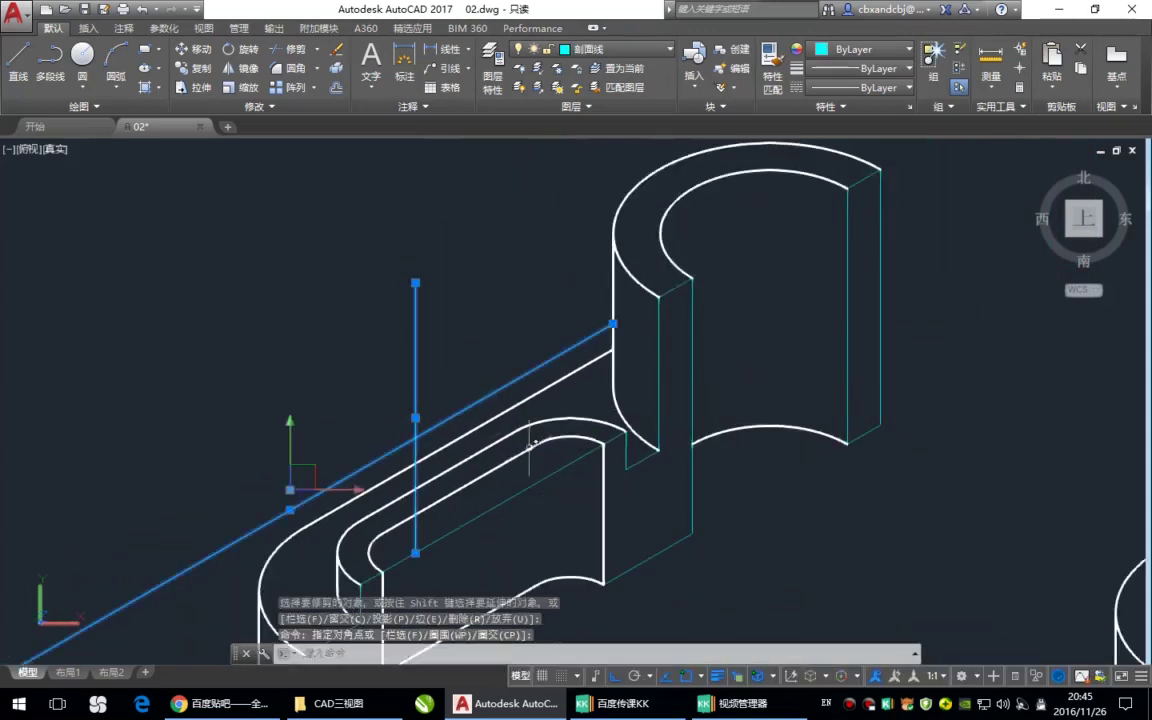
# Erase the two leftover construction lines near the left bracket
pyautogui.press('Delete')
pyautogui.scroll(-2, 540, 438)
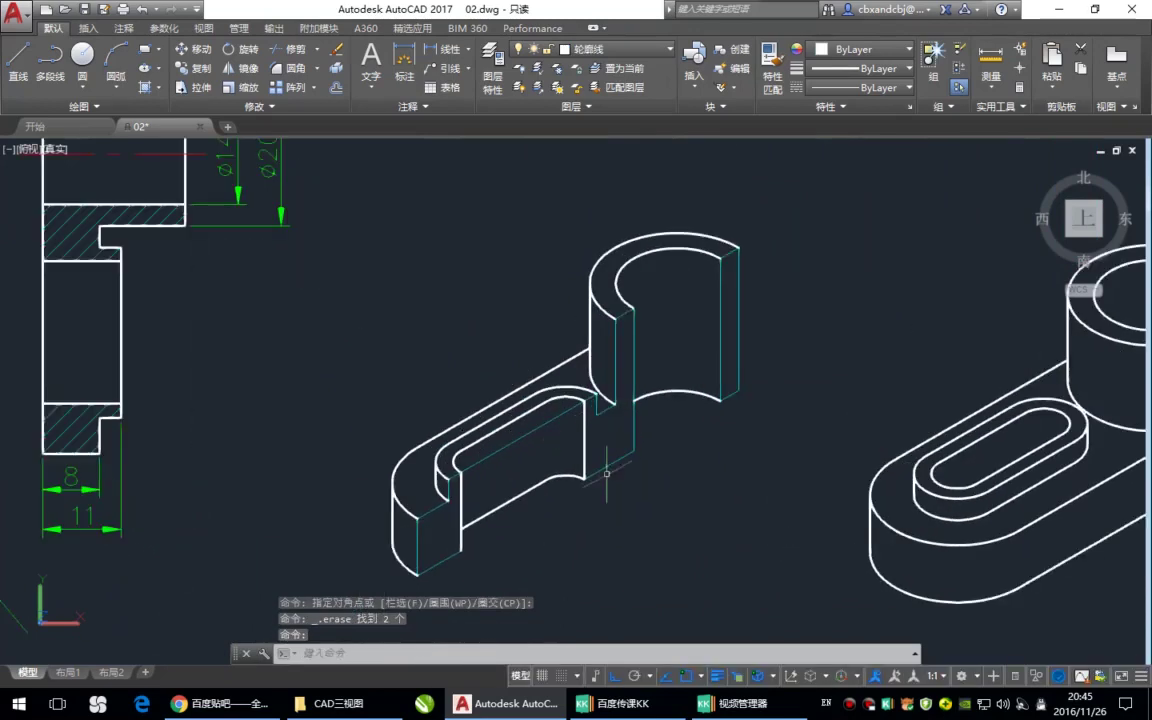
pyautogui.scroll(1, 600, 470)
pyautogui.scroll(1, 580, 445)
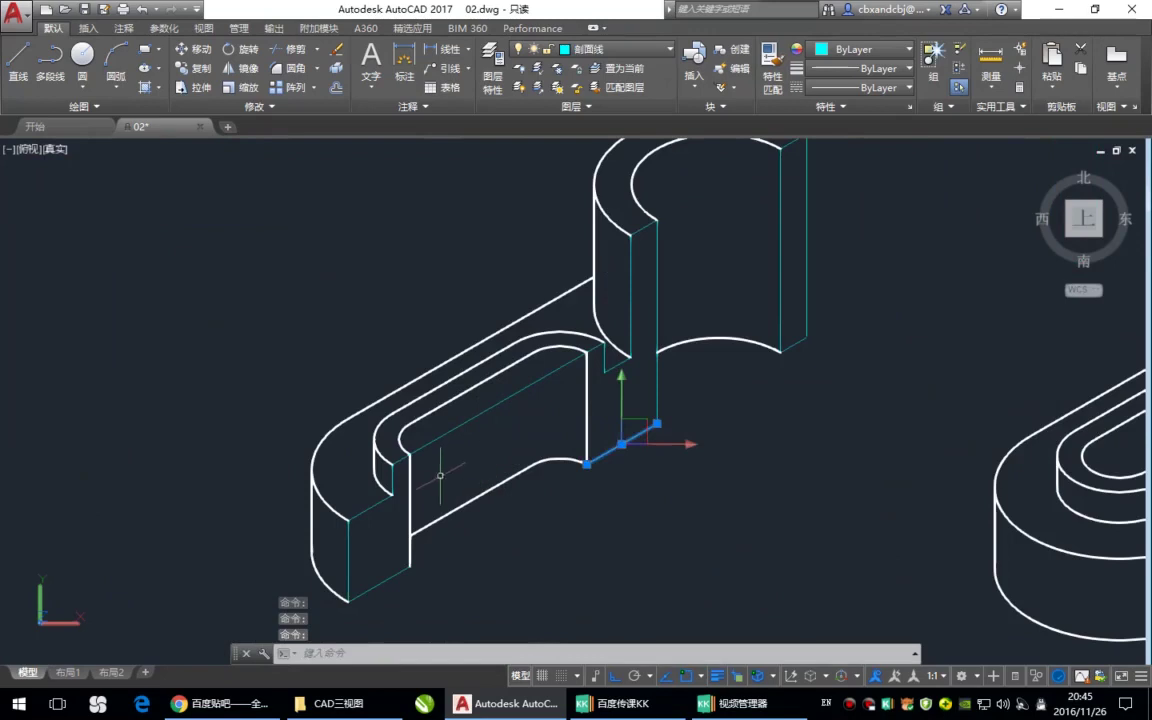
pyautogui.scroll(-2, 440, 476)
# Move every edge of the left bracket onto the 轮廓线 layer, drawn in white
pyautogui.click(314, 206)
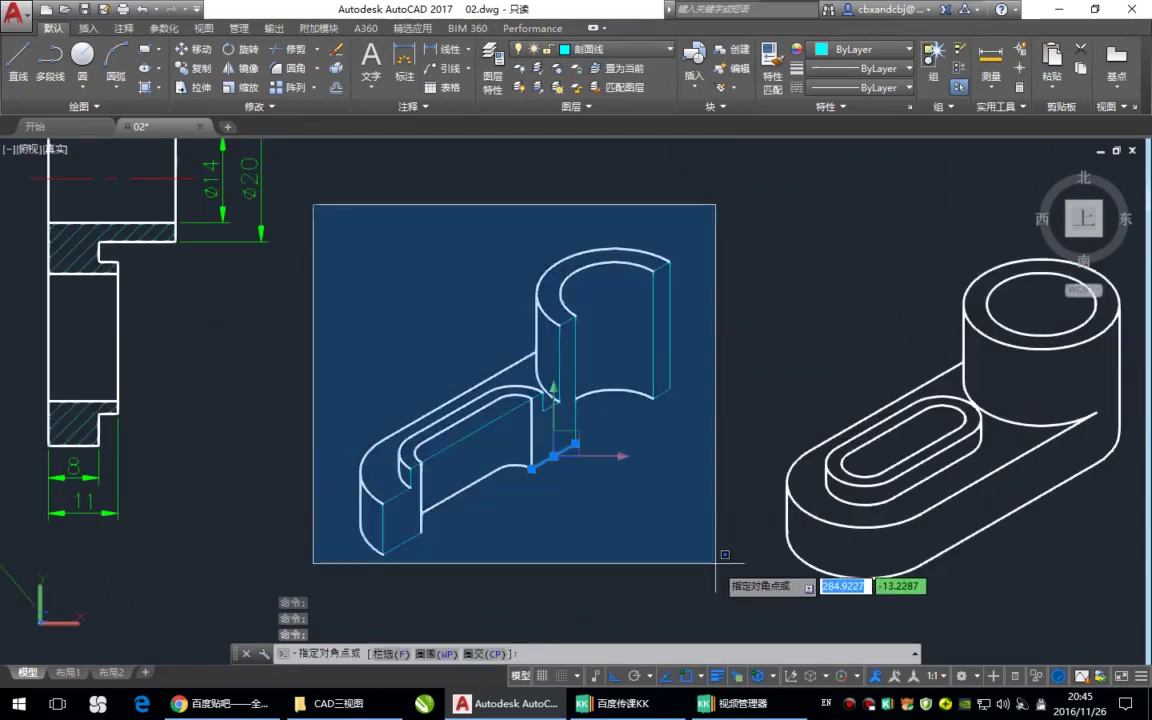
pyautogui.click(725, 550)
pyautogui.click(645, 50)
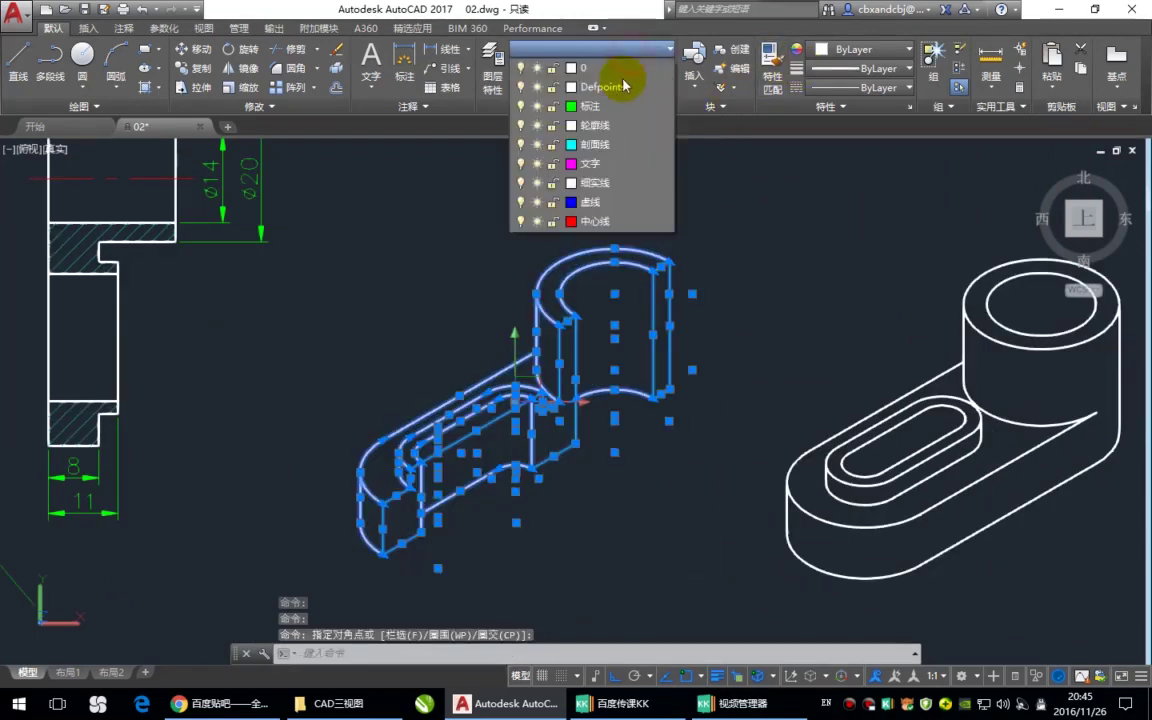
pyautogui.click(623, 126)
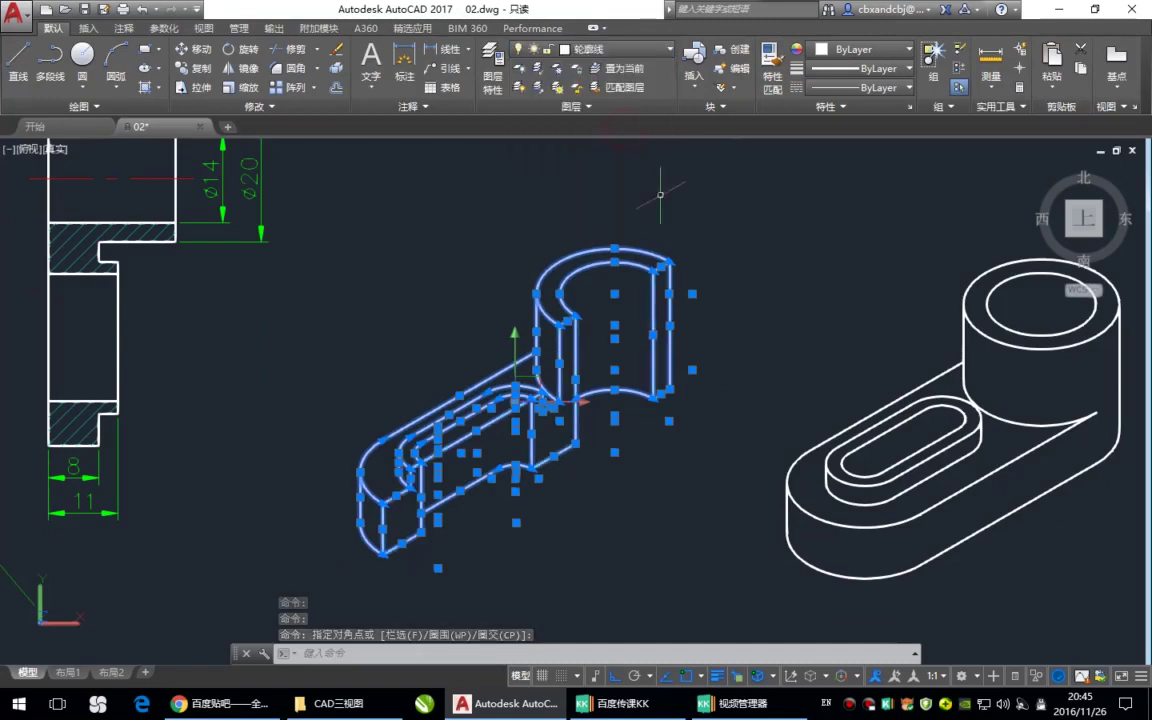
pyautogui.press('Escape')
pyautogui.click(664, 471)
pyautogui.click(626, 490)
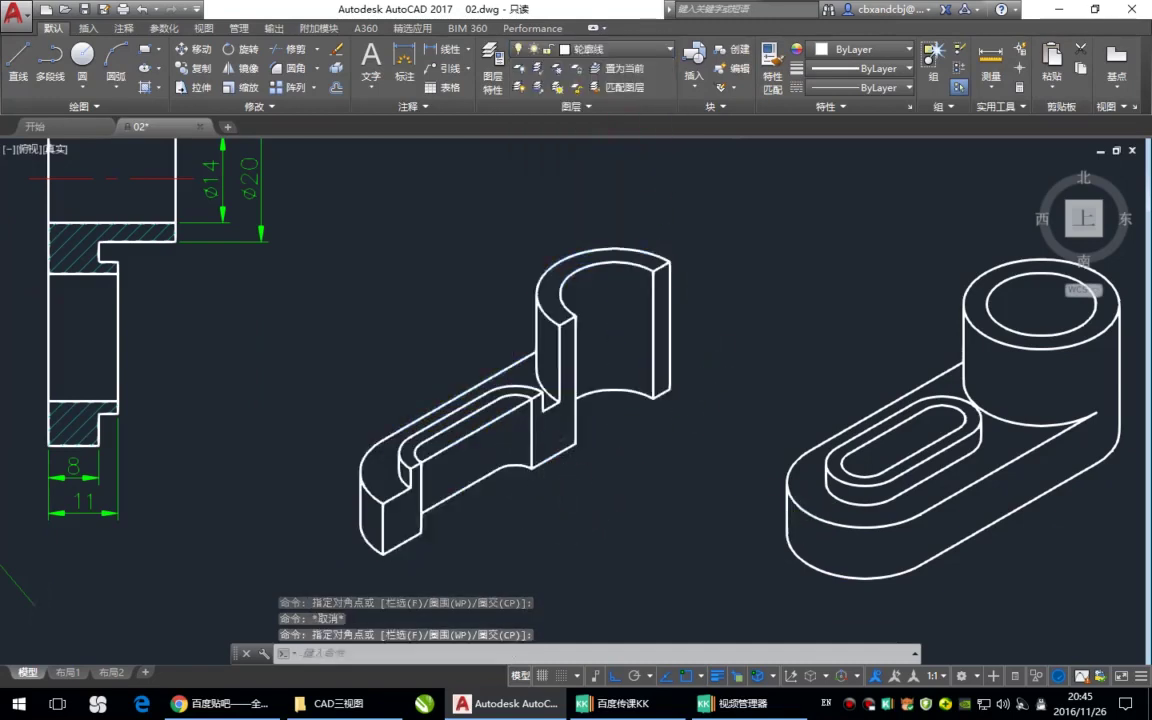
pyautogui.scroll(2, 516, 435)
pyautogui.scroll(2, 436, 441)
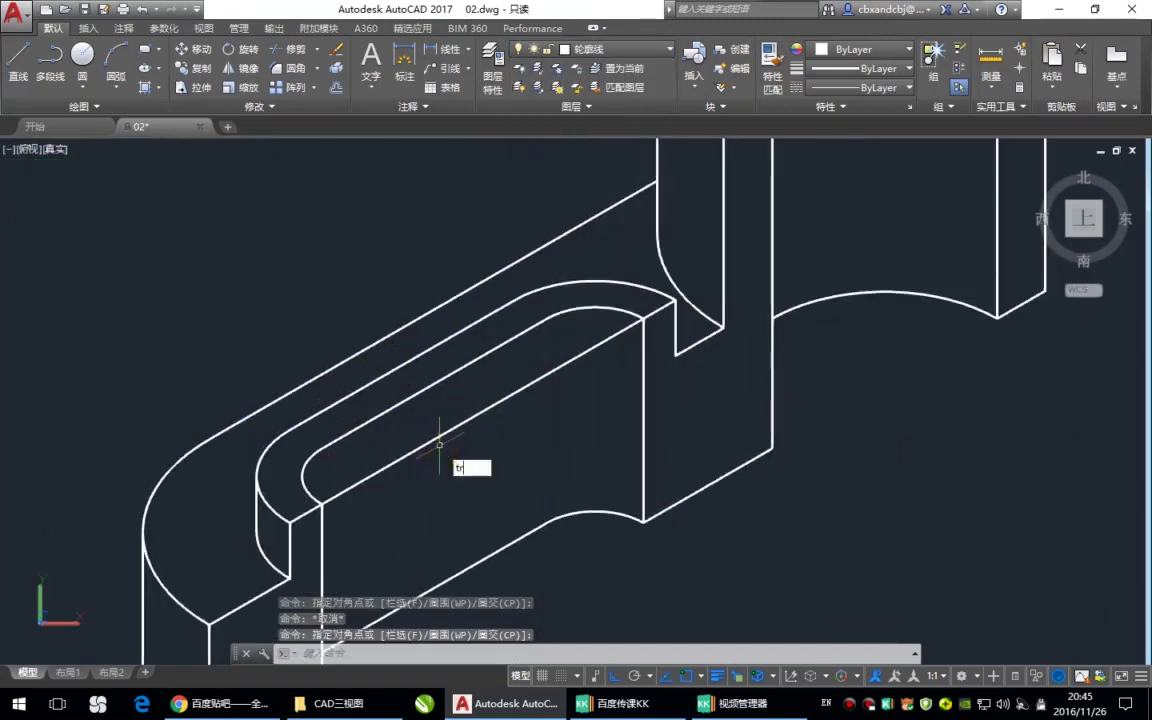
pyautogui.press('Return')
pyautogui.press('Return')
pyautogui.scroll(-2, 538, 474)
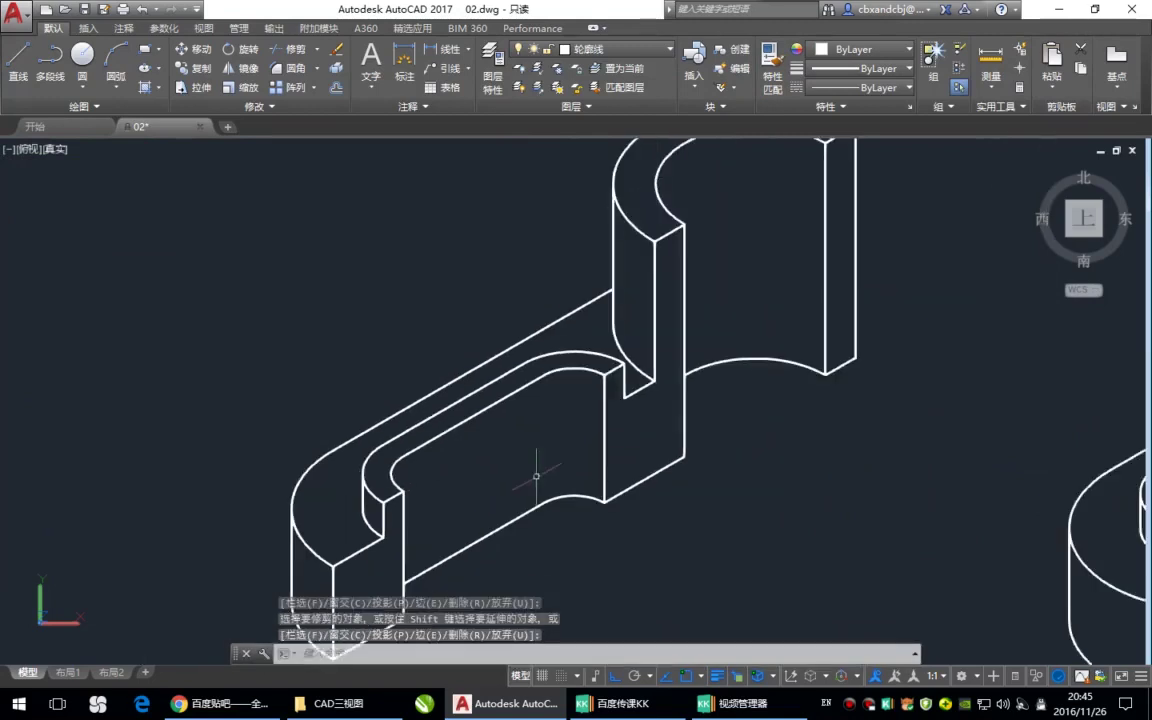
pyautogui.scroll(-2, 538, 474)
pyautogui.press('Return')
pyautogui.moveTo(549, 462)
pyautogui.mouseDown(button='middle')
pyautogui.moveTo(557, 444)
pyautogui.moveTo(586, 458)
pyautogui.moveTo(482, 437)
pyautogui.mouseUp(button='middle')
pyautogui.moveTo(572, 437); pyautogui.dragTo(532, 429, button='middle')
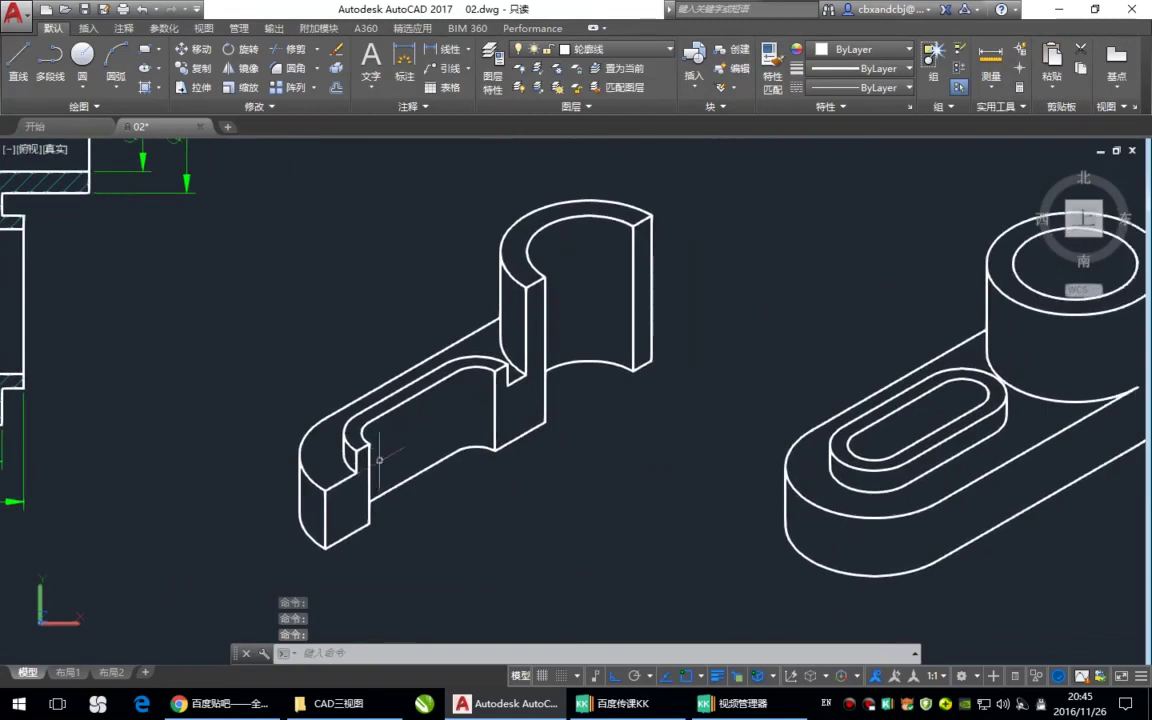
pyautogui.scroll(3, 362, 461)
pyautogui.scroll(-4, 592, 392)
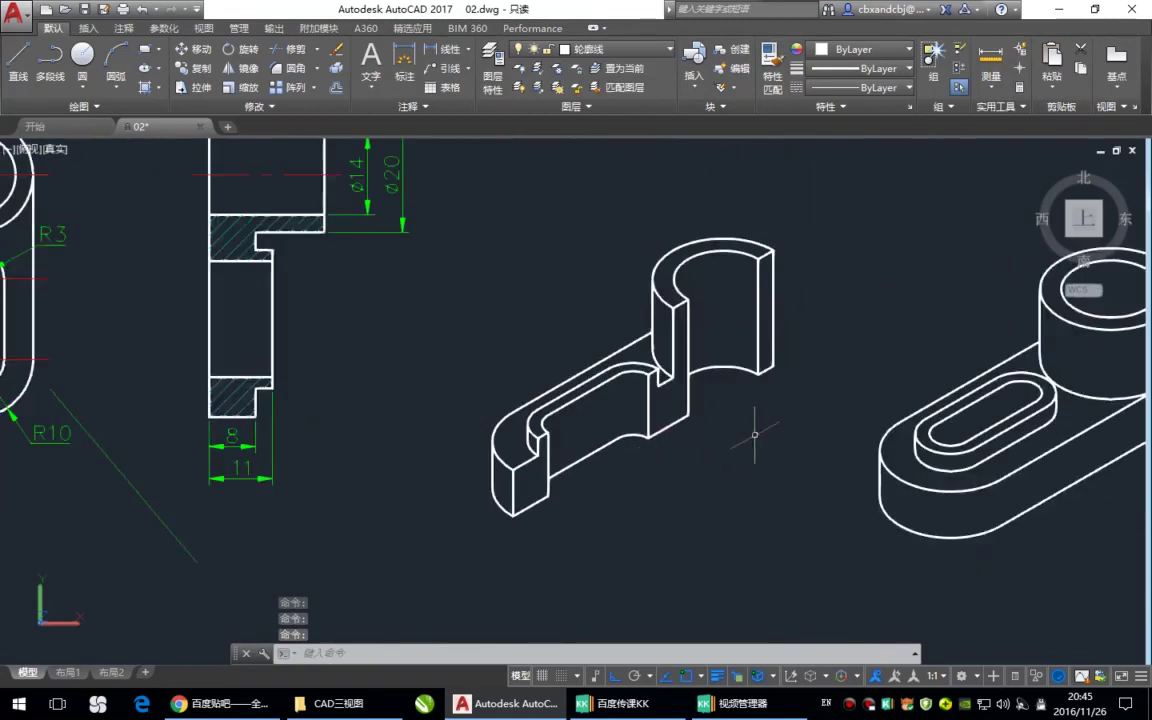
pyautogui.moveTo(754, 434); pyautogui.dragTo(638, 434, button='middle')
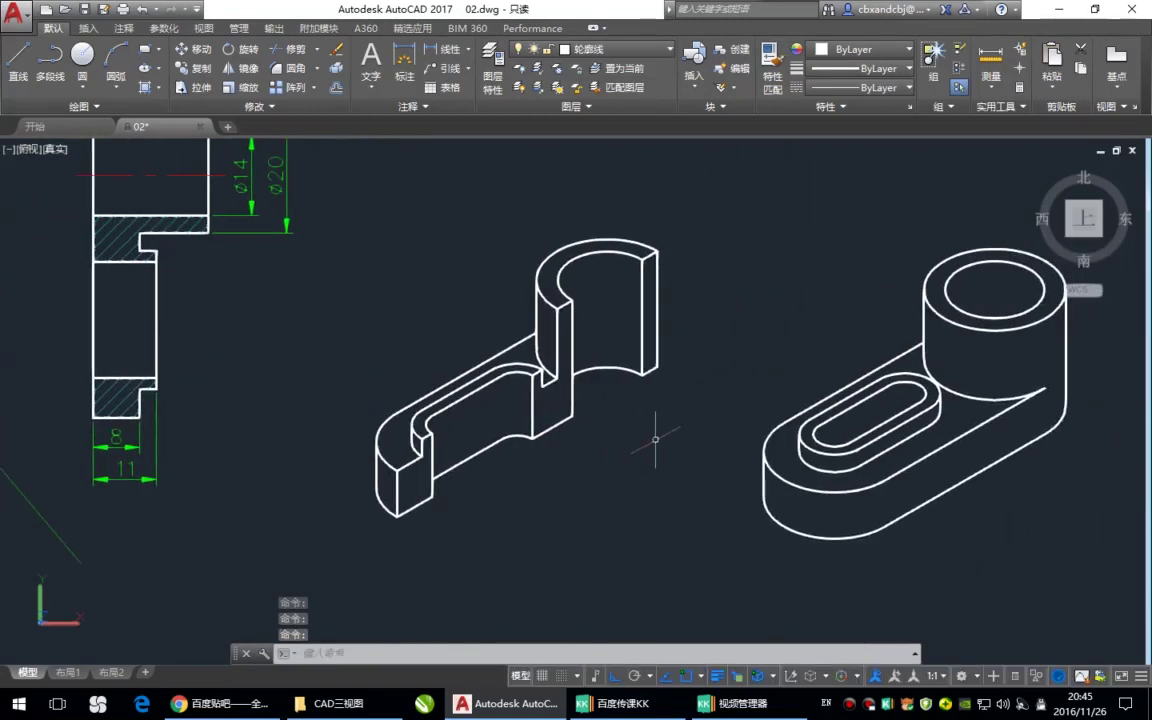
pyautogui.moveTo(656, 438); pyautogui.dragTo(543, 425, button='middle')
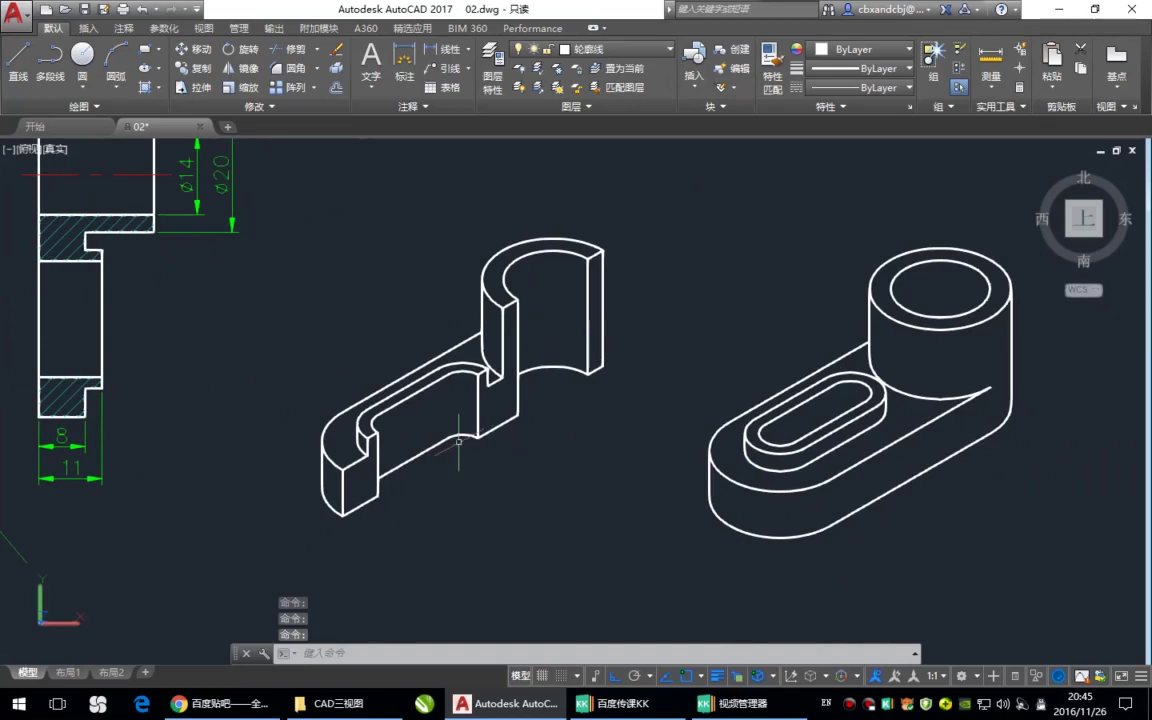
pyautogui.moveTo(519, 390); pyautogui.dragTo(545, 399, button='middle')
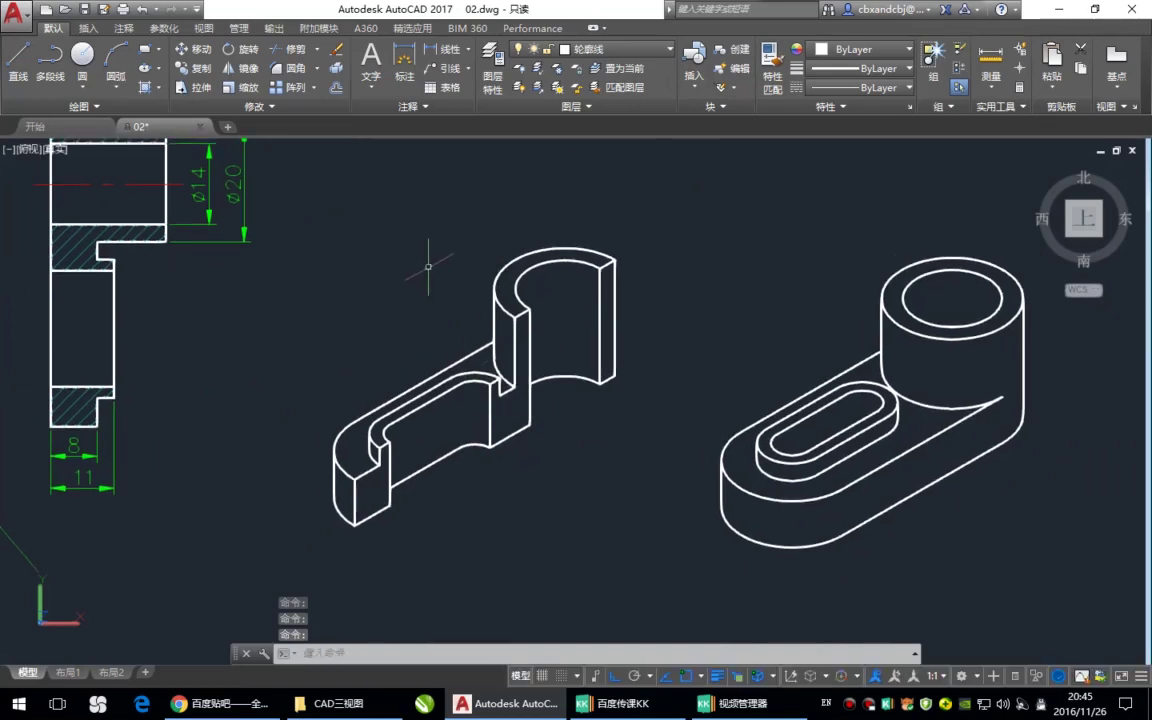
pyautogui.click(657, 58)
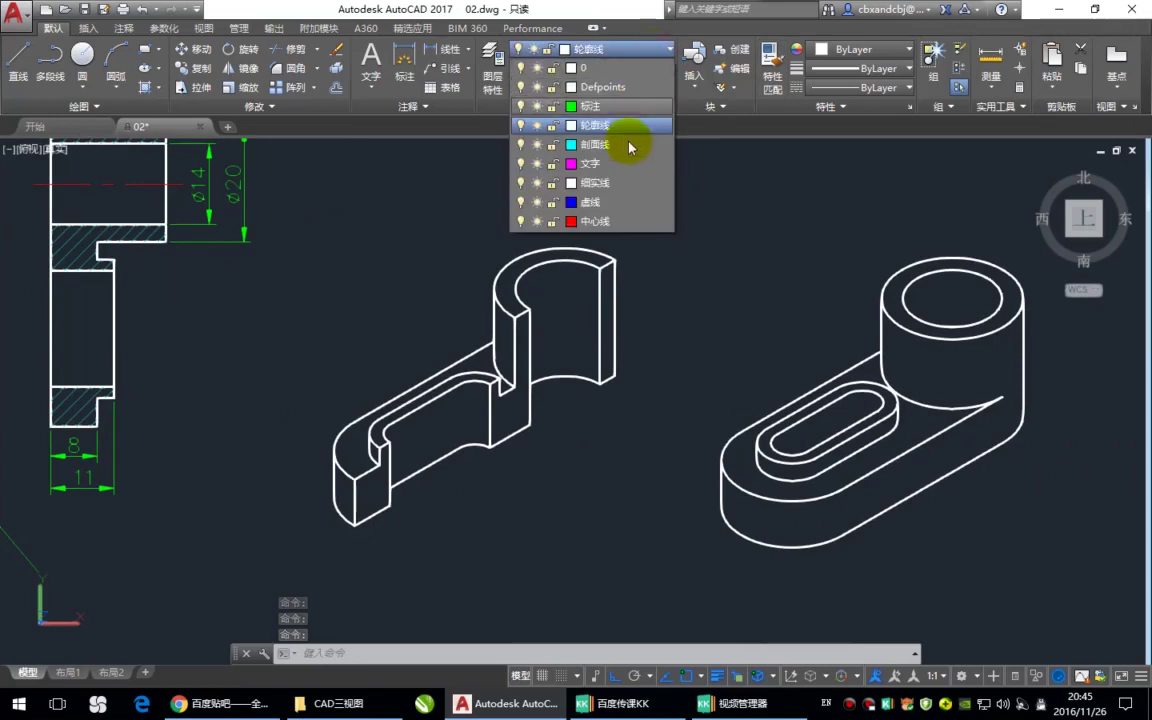
# Make 剖面线 the current layer and pick the left bracket's front cut face for hatching
pyautogui.click(628, 143)
pyautogui.click(390, 219)
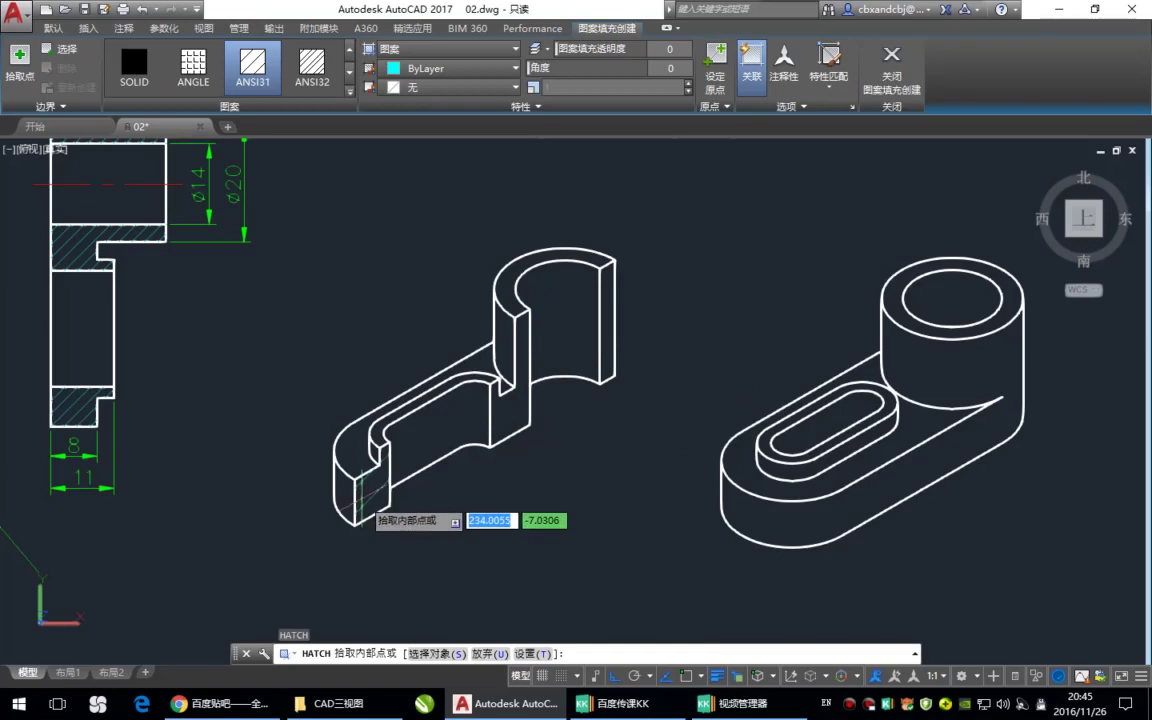
pyautogui.click(364, 497)
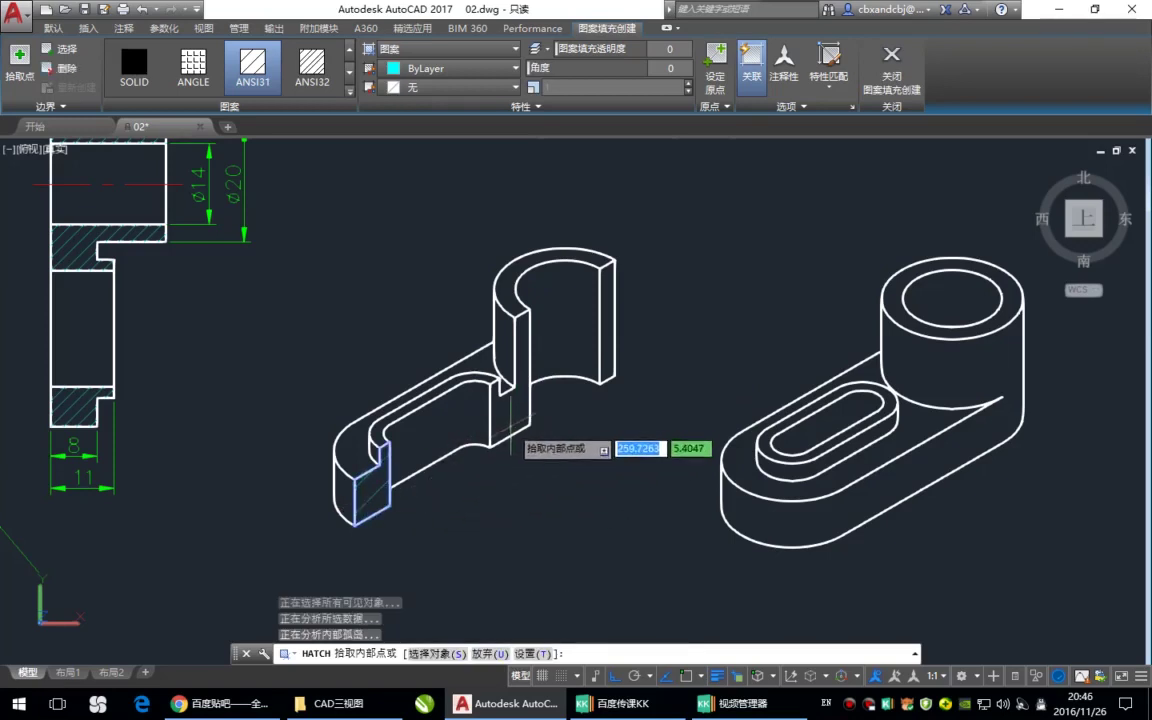
pyautogui.scroll(2, 514, 410)
pyautogui.scroll(2, 505, 420)
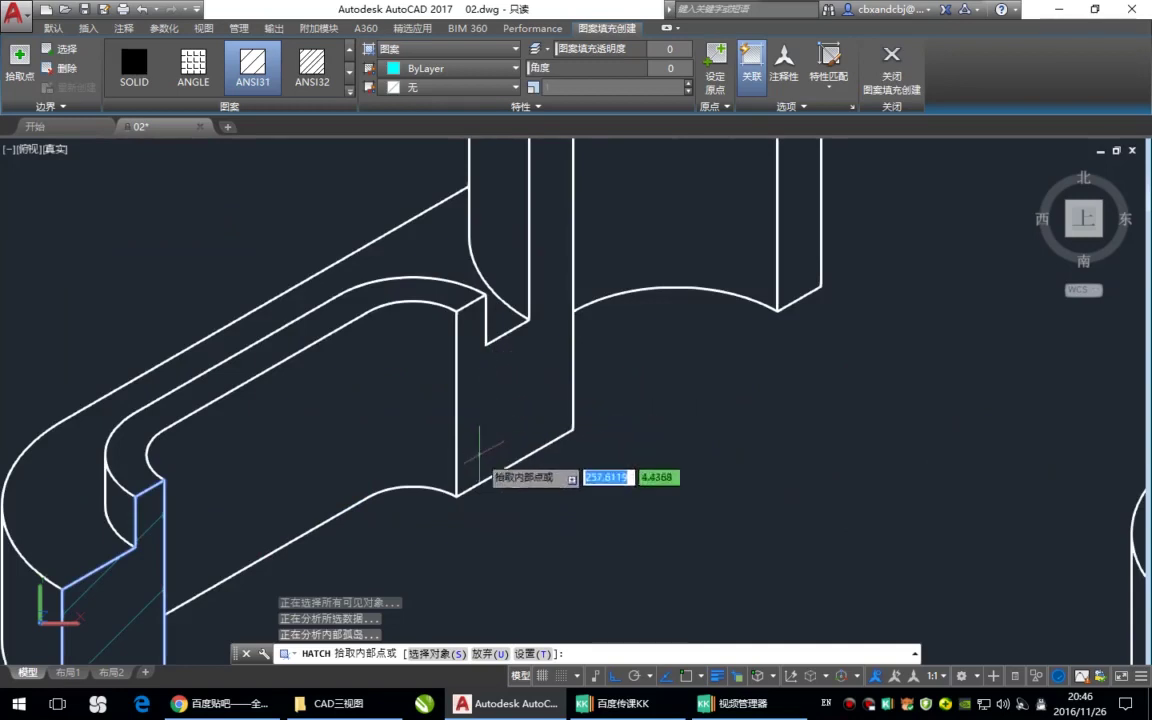
pyautogui.scroll(2, 465, 488)
pyautogui.scroll(-2, 476, 443)
pyautogui.scroll(-2, 500, 390)
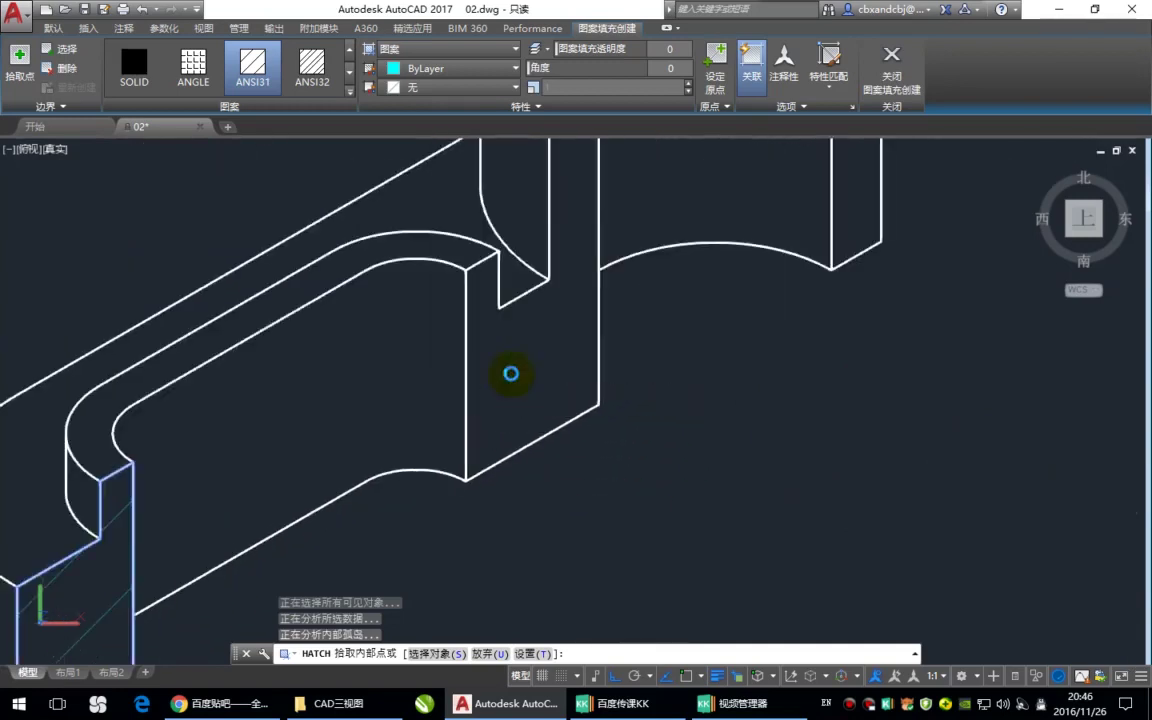
pyautogui.scroll(-2, 700, 320)
pyautogui.scroll(-2, 665, 355)
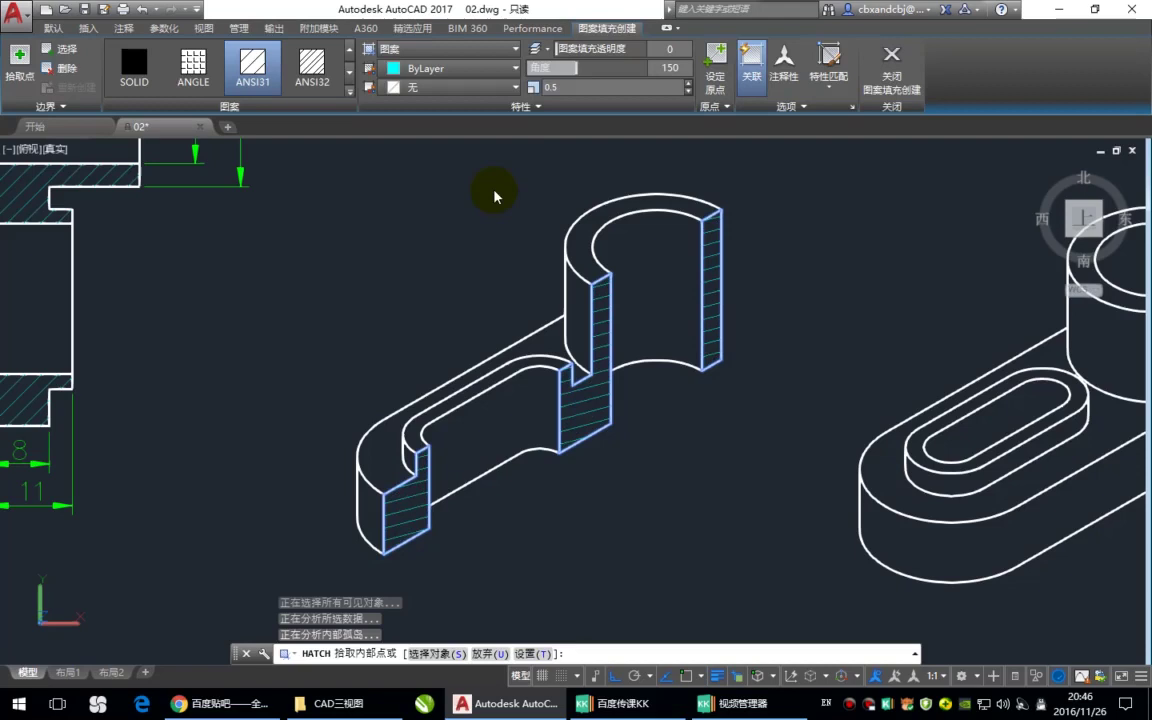
# Set the ANSI31 hatch angle to 120 and commit the hatching at scale 0.5
pyautogui.click(676, 68)
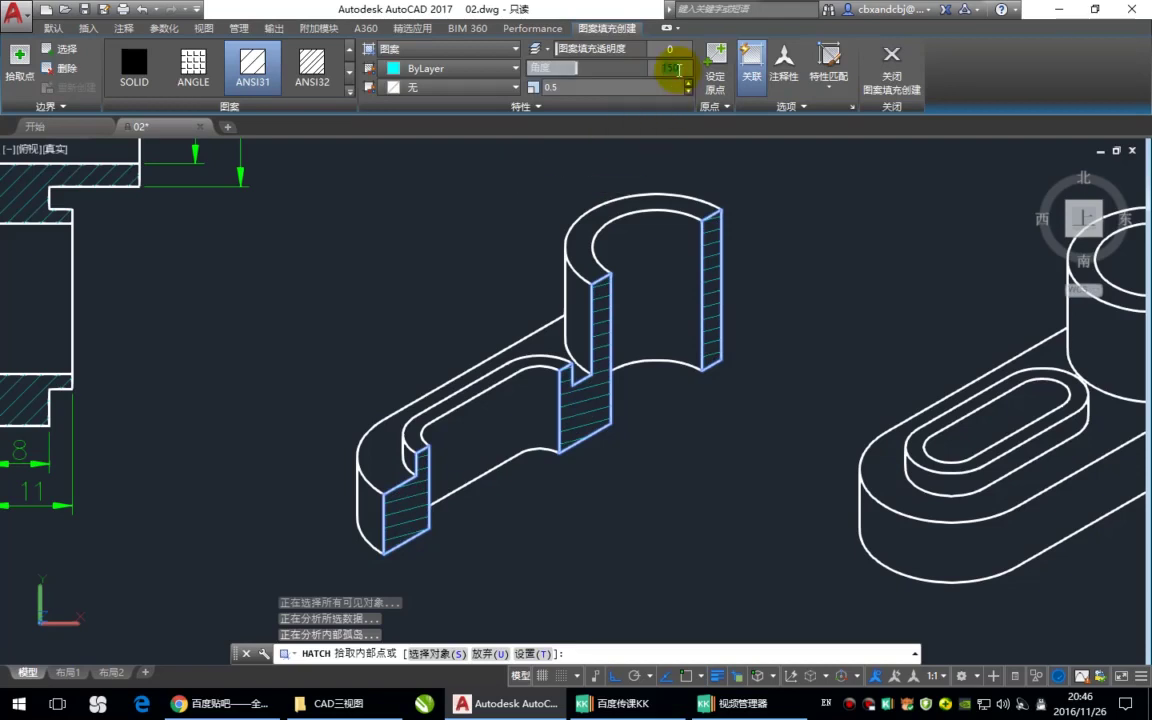
pyautogui.write('12')
pyautogui.press('Return')
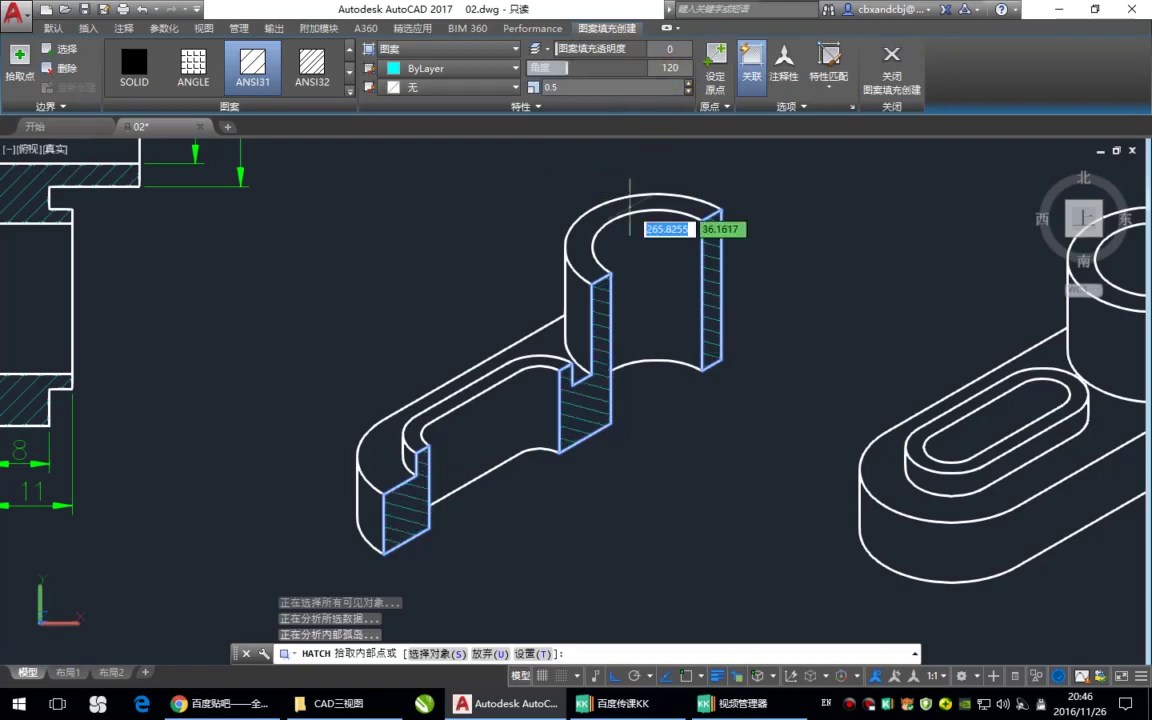
pyautogui.press('Return')
pyautogui.scroll(-3, 658, 496)
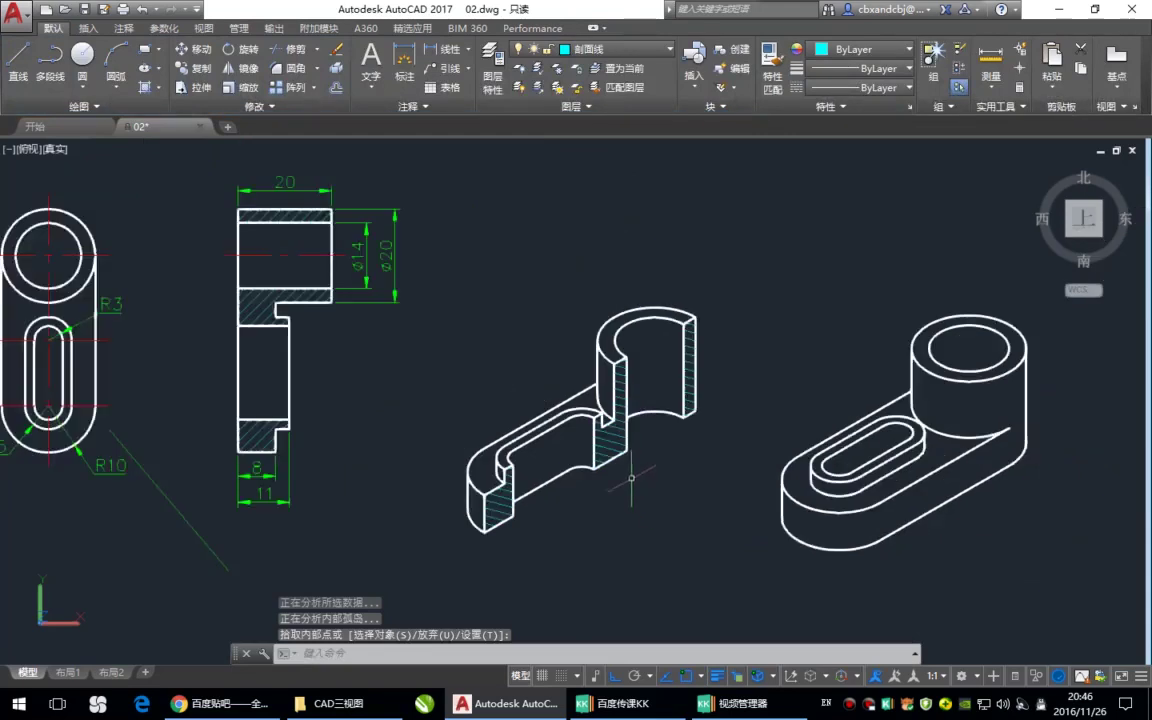
pyautogui.moveTo(625, 470); pyautogui.dragTo(643, 380, button='middle')
pyautogui.moveTo(635, 440)
pyautogui.mouseDown(button='middle')
pyautogui.moveTo(659, 372)
pyautogui.moveTo(620, 434)
pyautogui.mouseUp(button='middle')
pyautogui.moveTo(527, 410); pyautogui.dragTo(609, 390, button='middle')
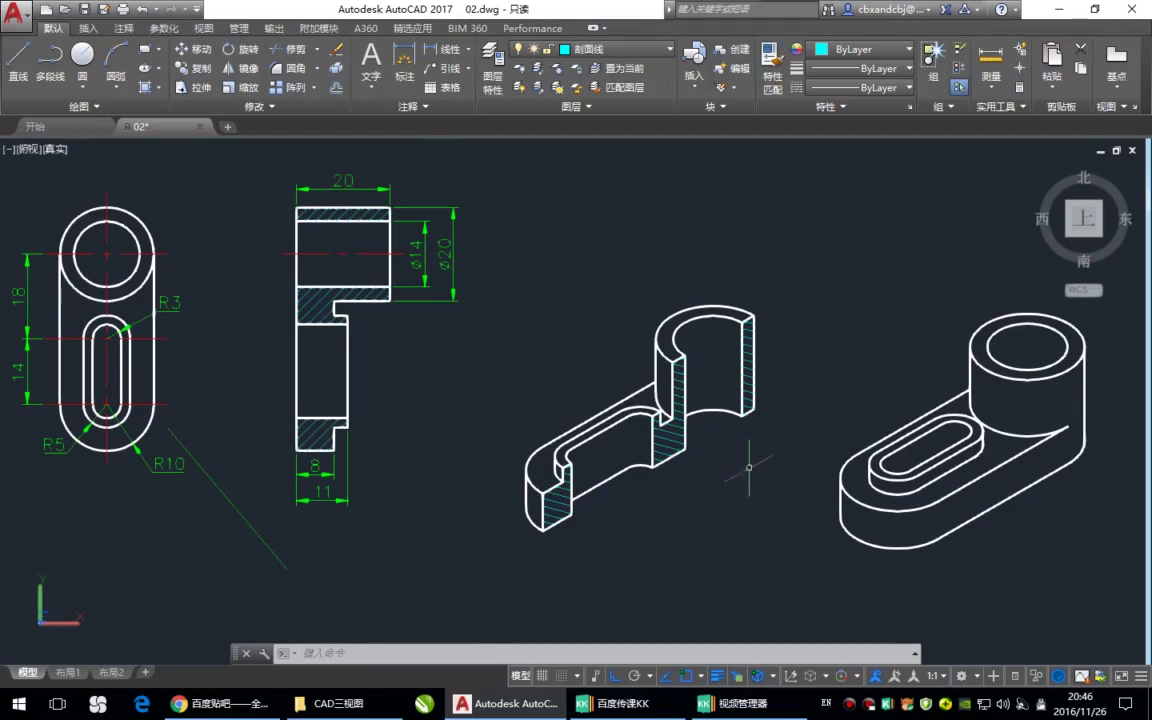
pyautogui.moveTo(674, 421); pyautogui.dragTo(644, 413, button='middle')
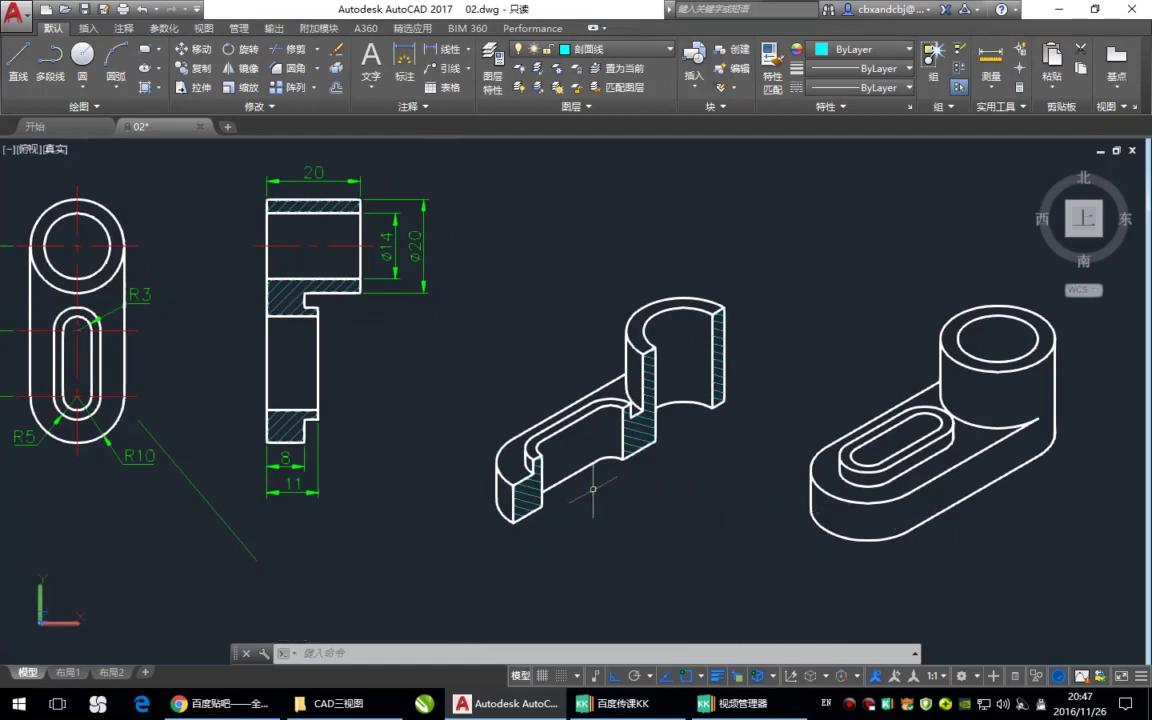
pyautogui.scroll(2, 594, 490)
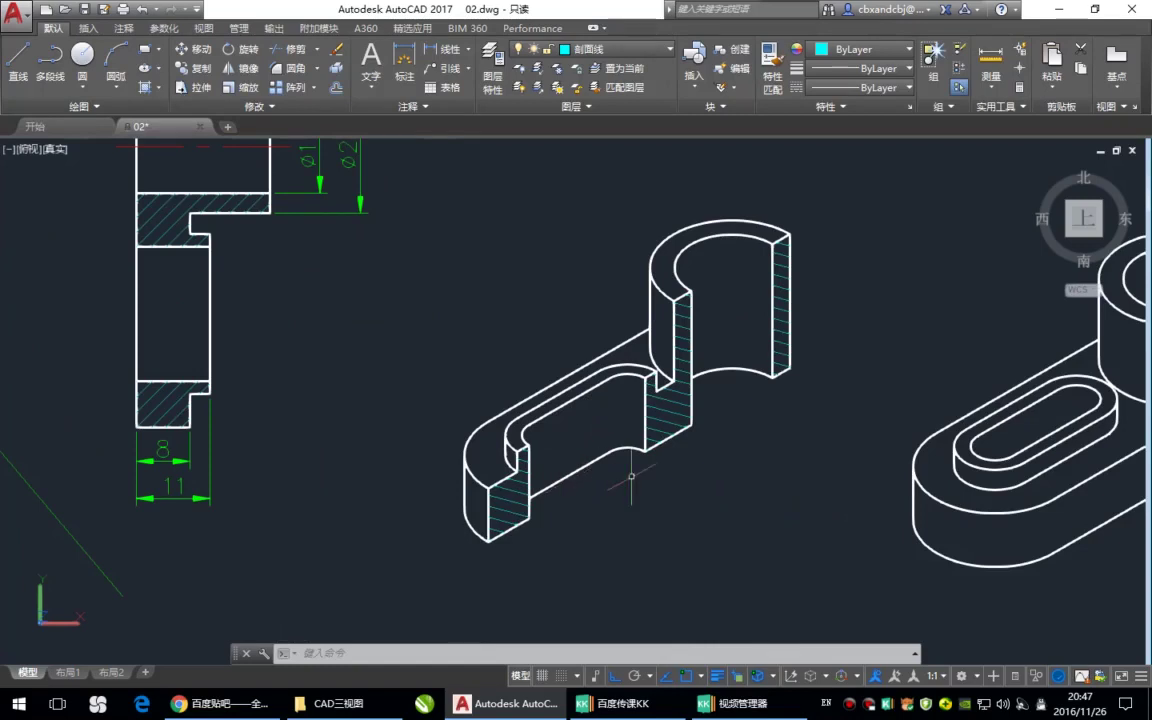
pyautogui.moveTo(864, 507); pyautogui.dragTo(625, 467, button='middle')
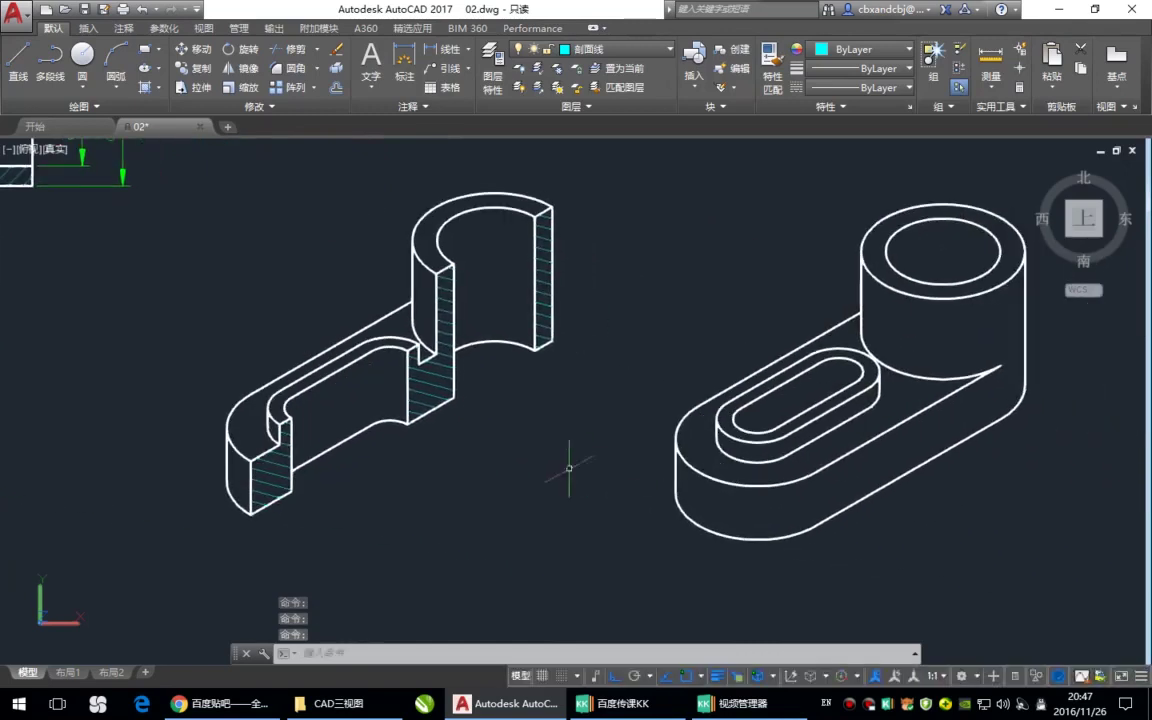
pyautogui.click(709, 524)
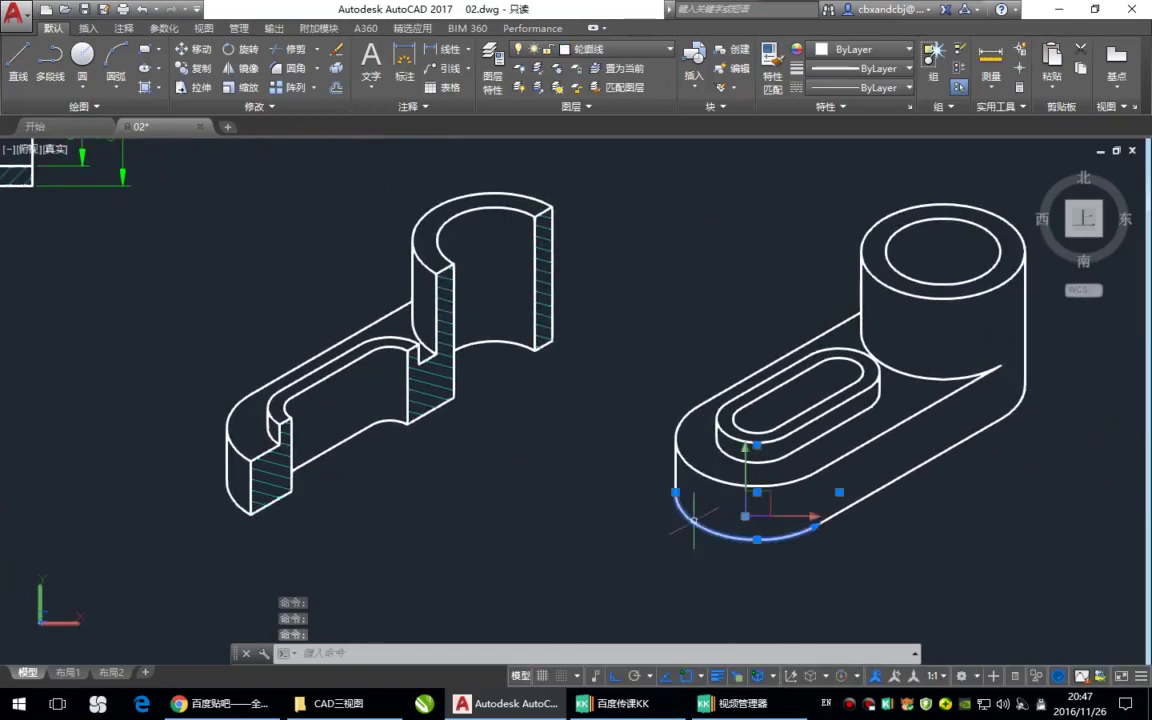
pyautogui.moveTo(740, 440); pyautogui.dragTo(548, 478, button='middle')
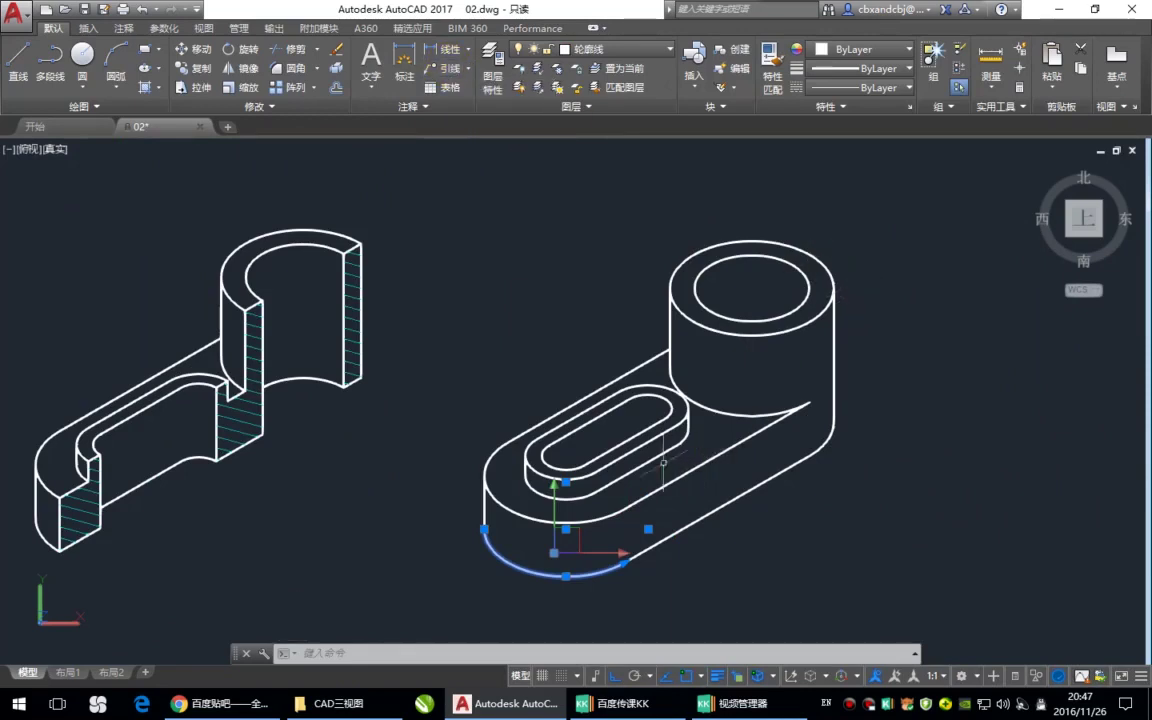
pyautogui.moveTo(554, 441); pyautogui.dragTo(740, 425, button='middle')
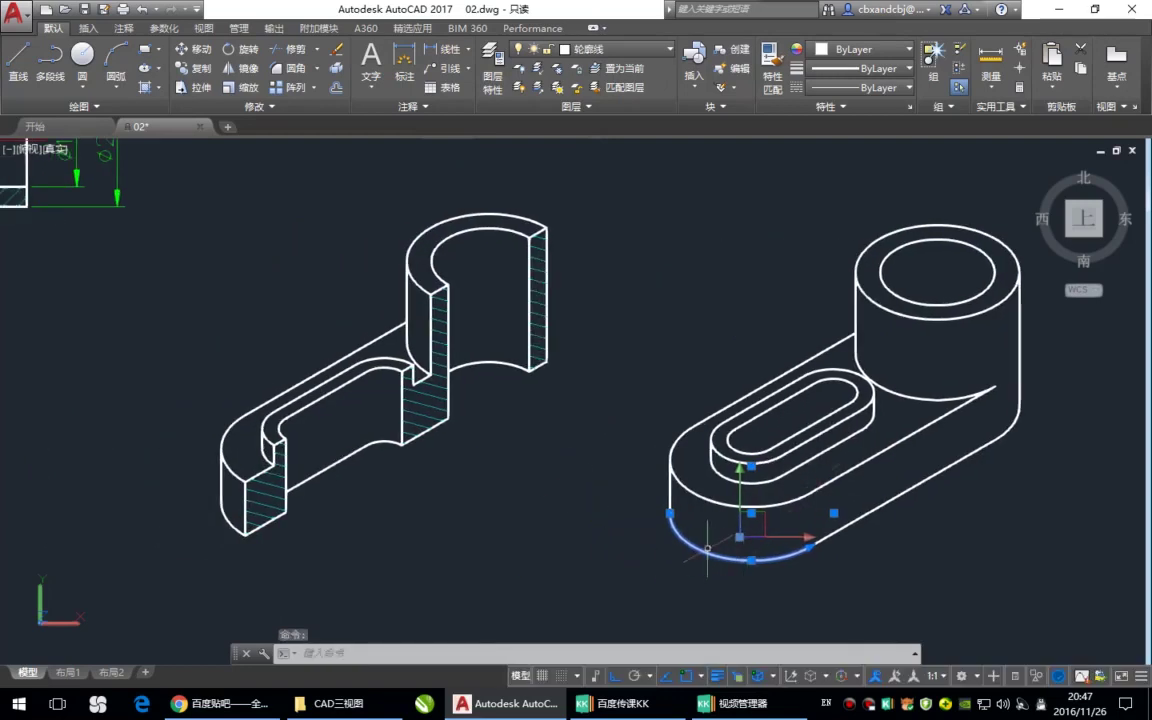
pyautogui.press('Escape')
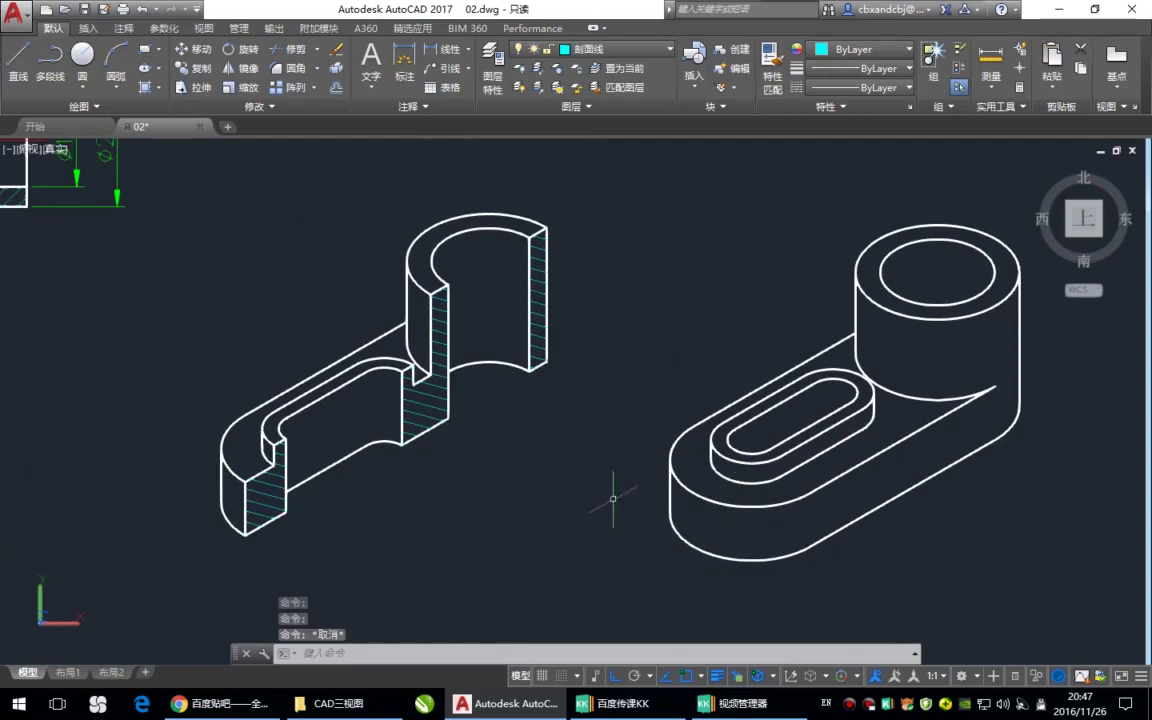
pyautogui.scroll(-2, 514, 465)
pyautogui.moveTo(514, 470); pyautogui.dragTo(708, 458, button='middle')
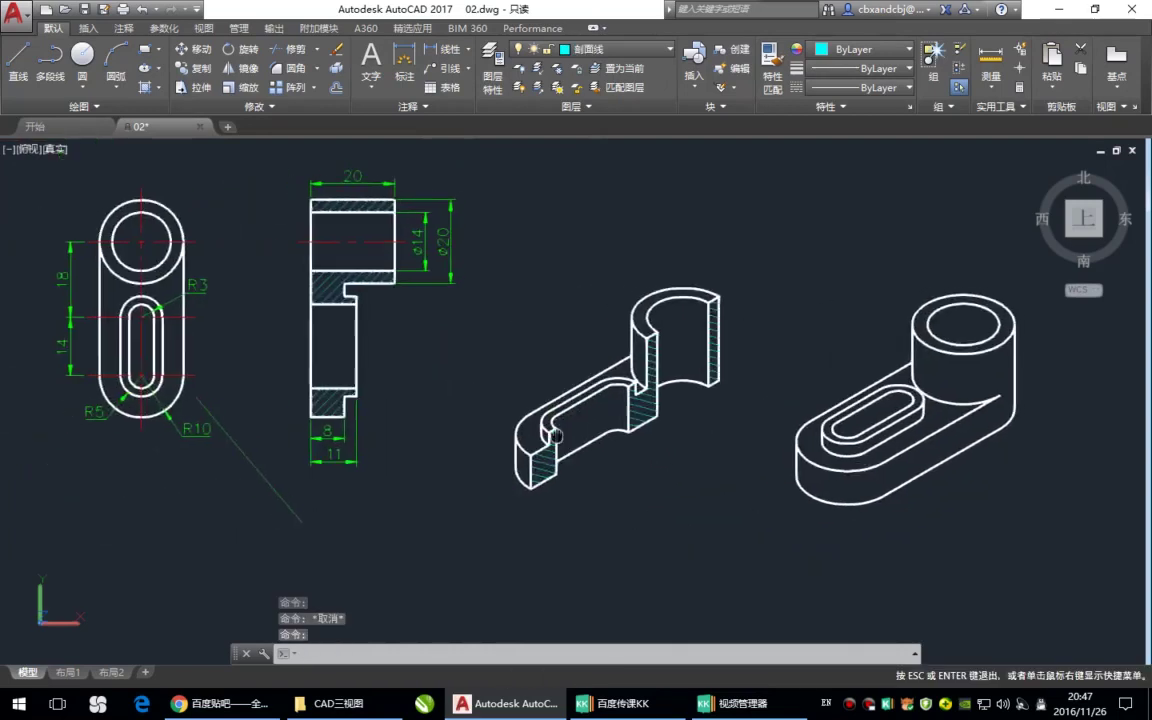
pyautogui.scroll(2, 733, 368)
pyautogui.moveTo(733, 368); pyautogui.dragTo(613, 358, button='middle')
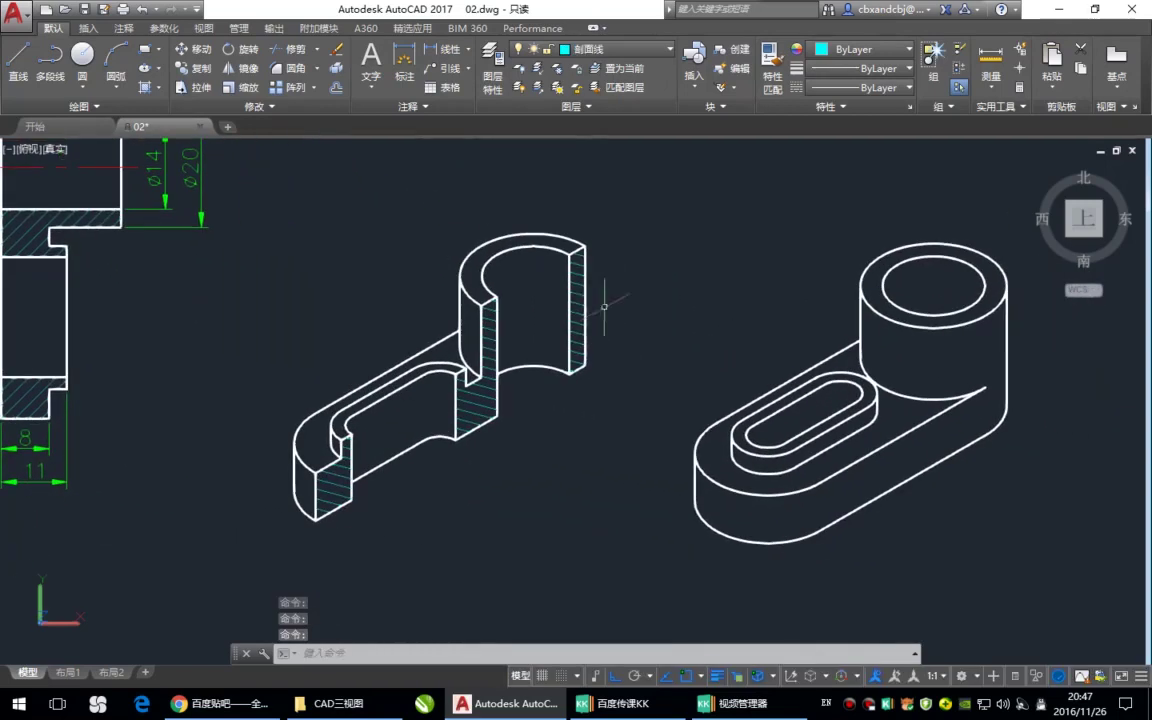